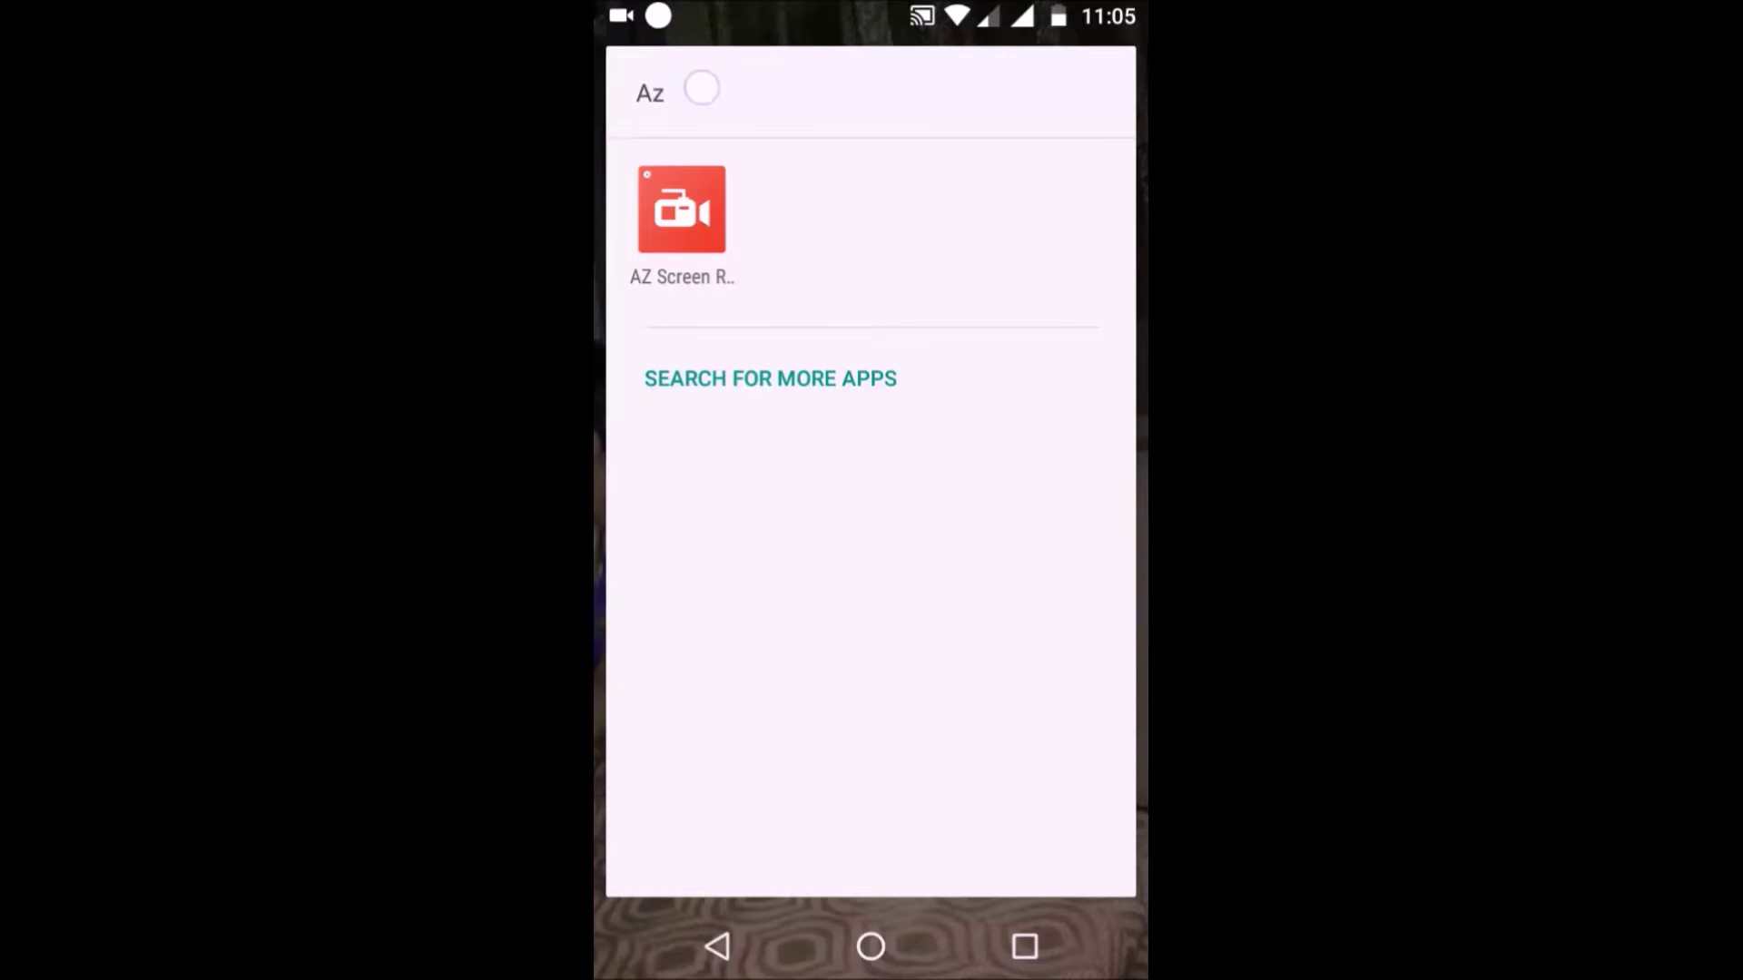
# Step: Delete 'Az' from the app drawer search so all installed apps are listed
pyautogui.click(700, 89)
pyautogui.press('BackSpace')
pyautogui.press('BackSpace')
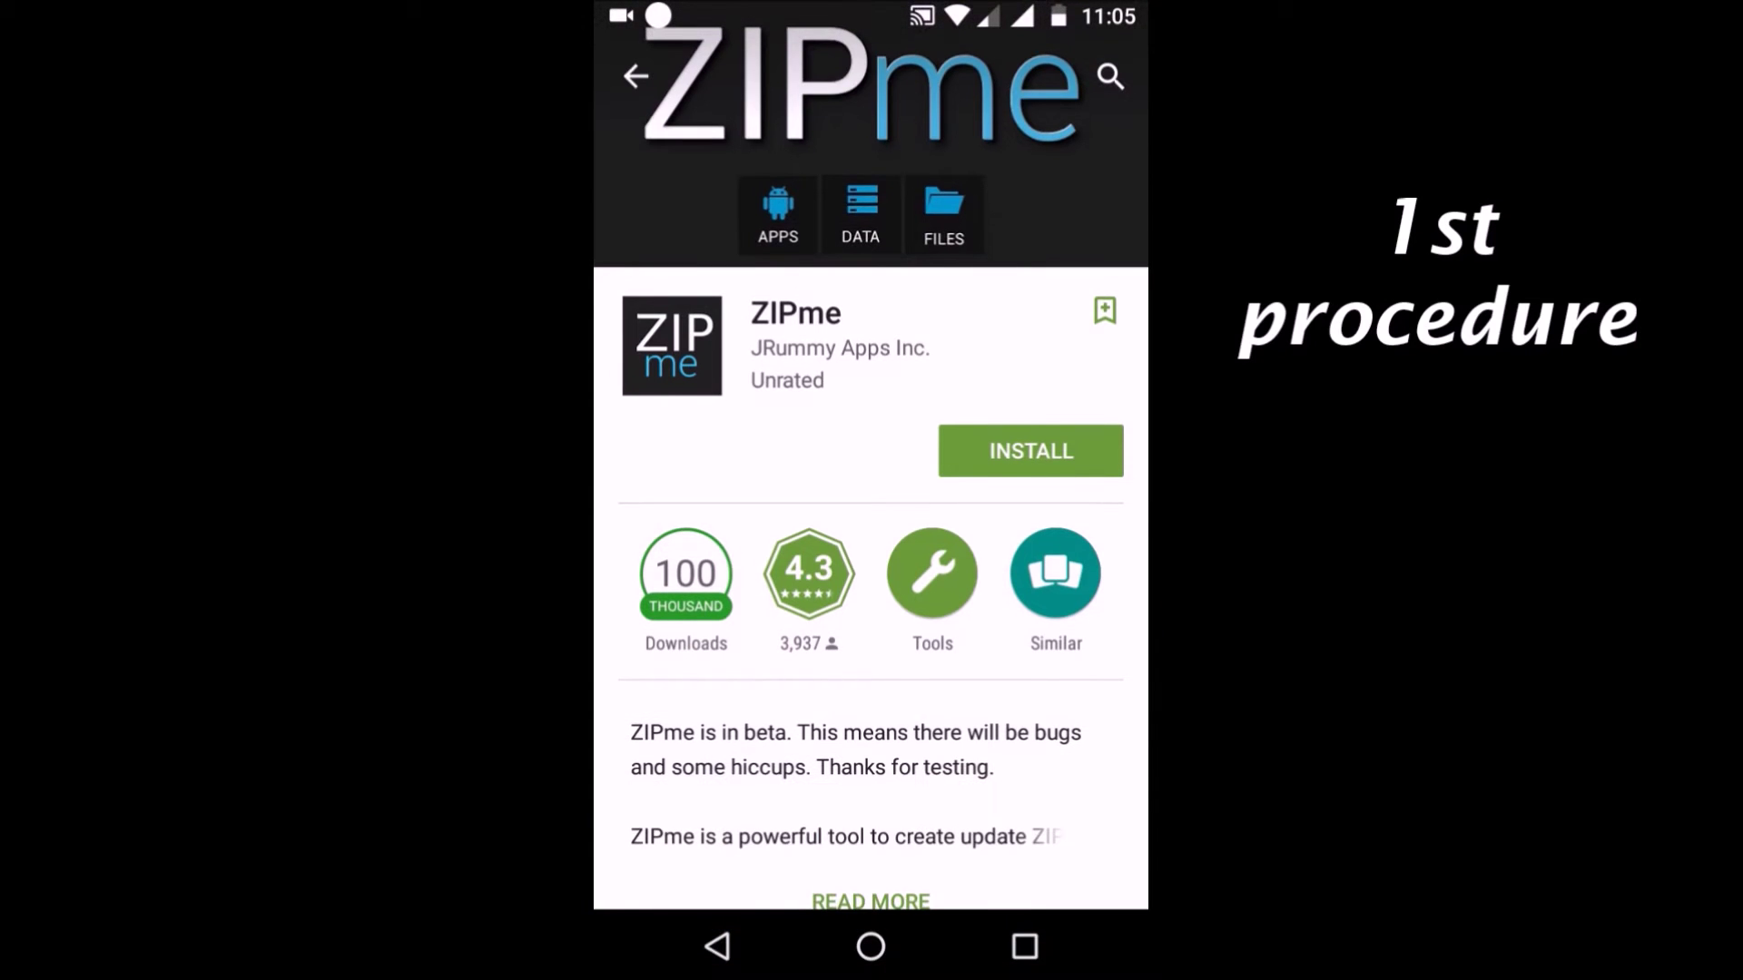
# Step: Install ZIPme with access to photos, media and files, then launch it
pyautogui.click(1030, 451)
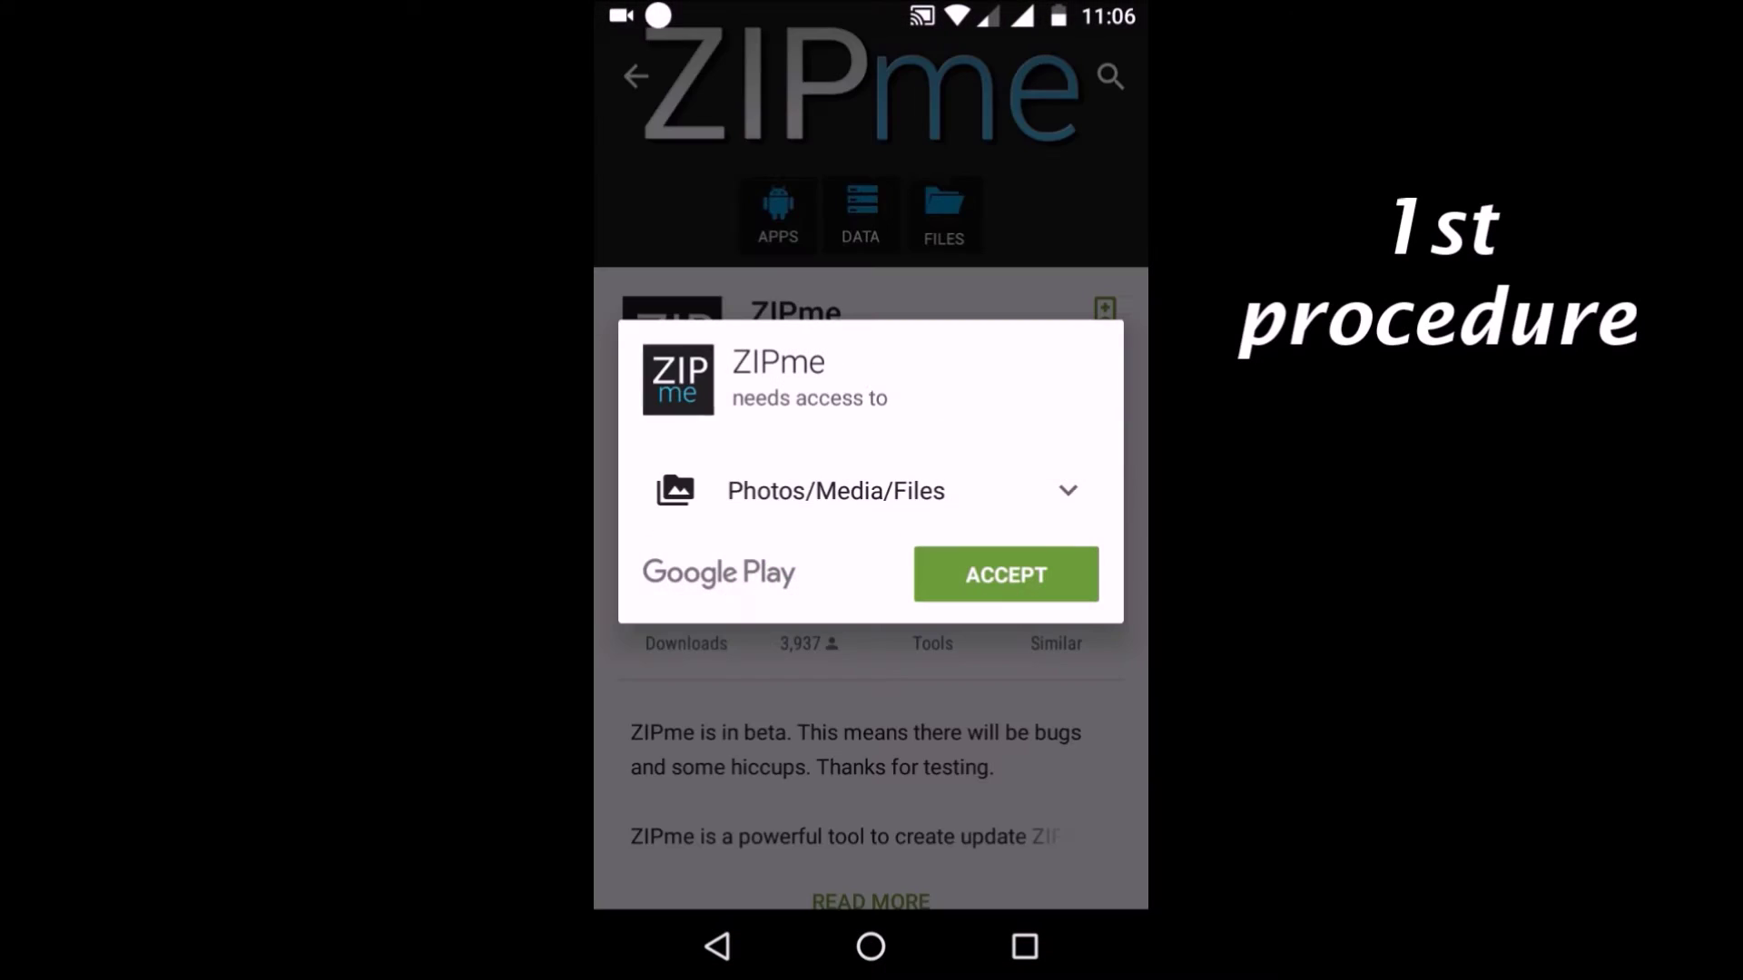
pyautogui.click(1031, 569)
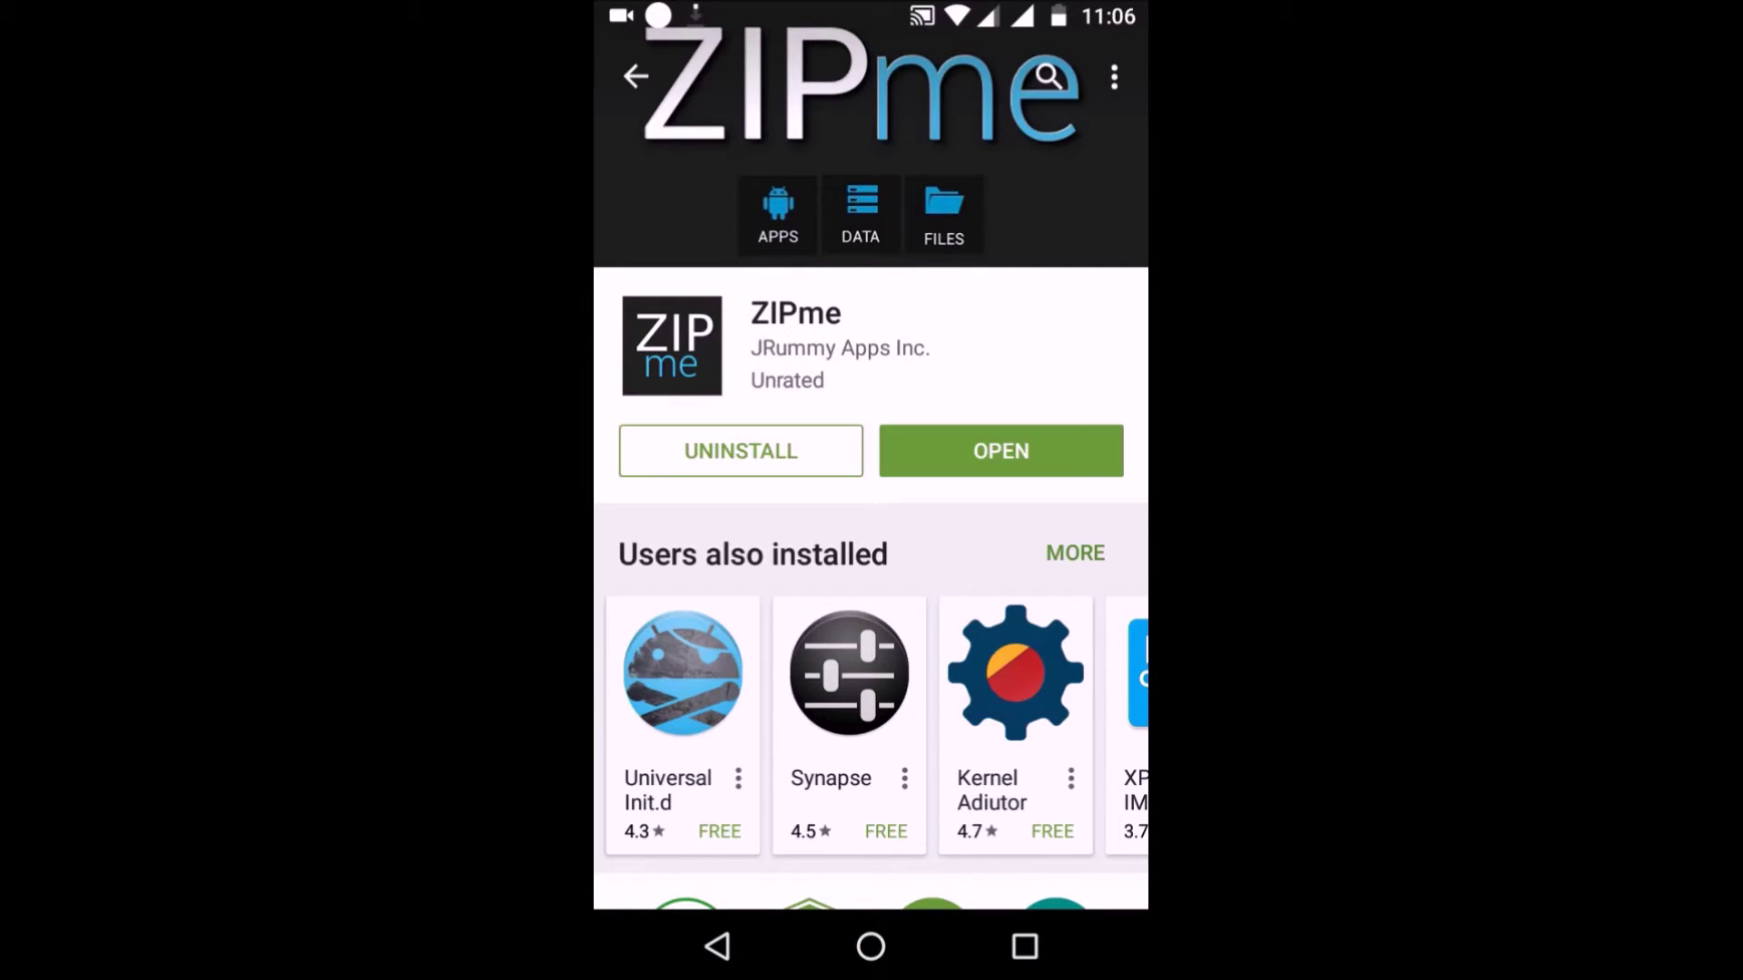
pyautogui.click(1056, 449)
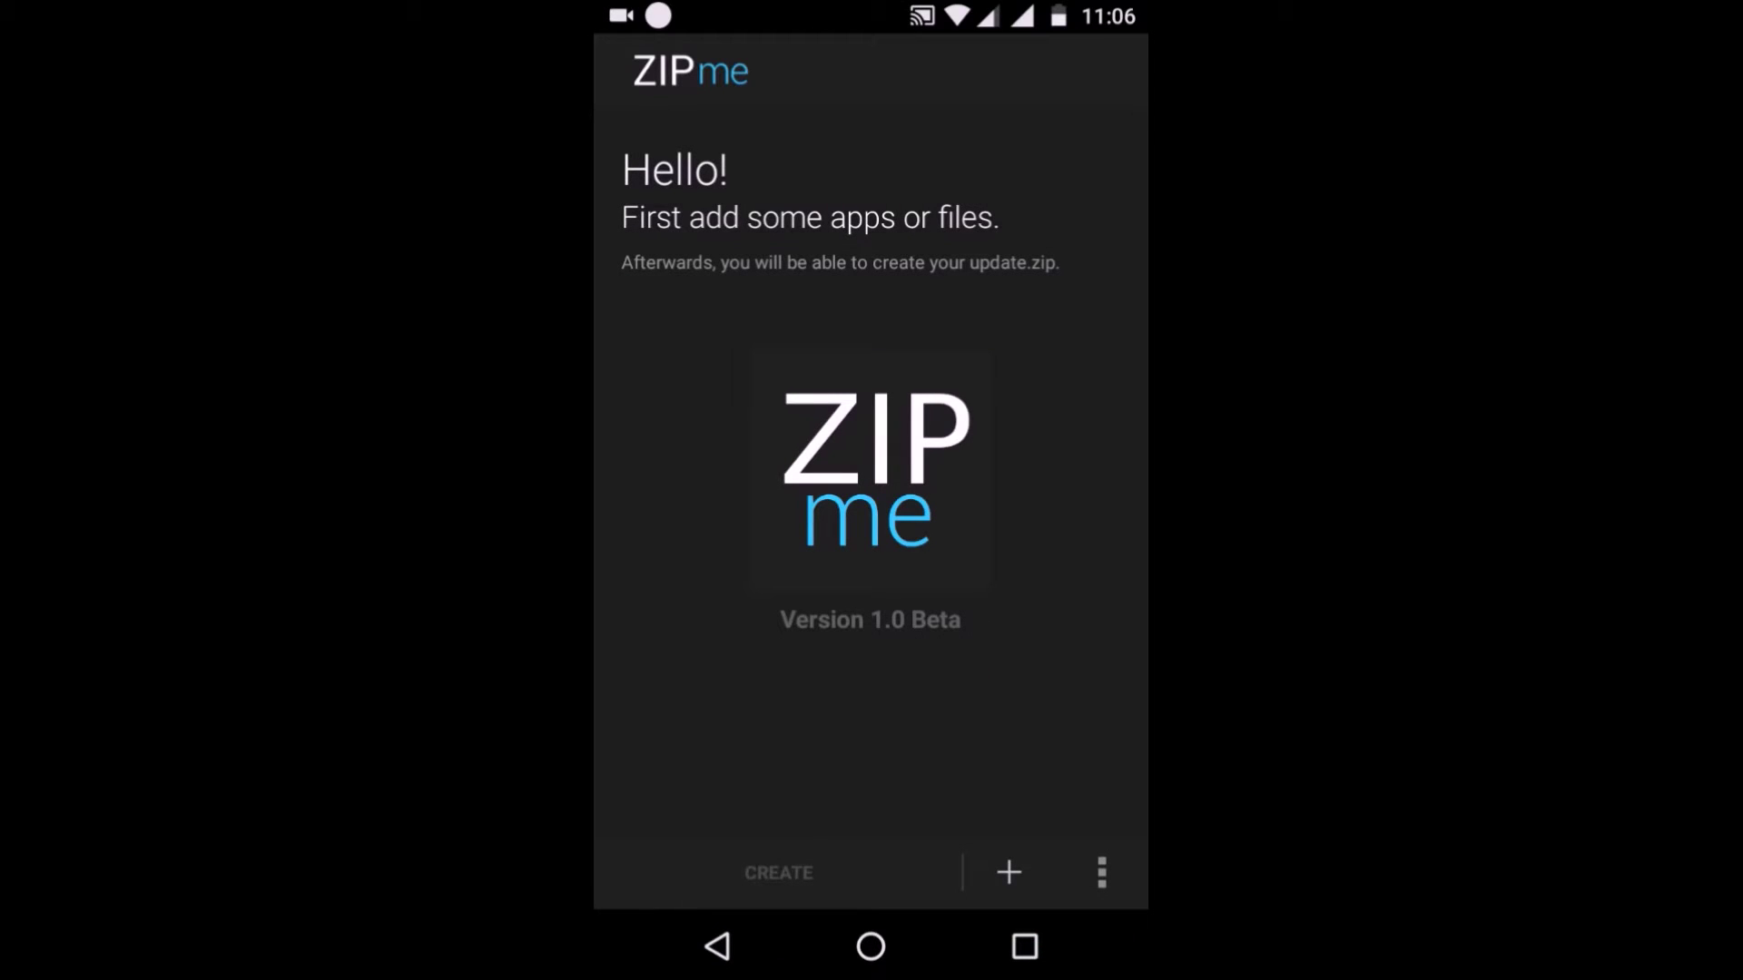
# Step: Open ZIPme's picker of installed apps to add to the zip
pyautogui.click(1010, 867)
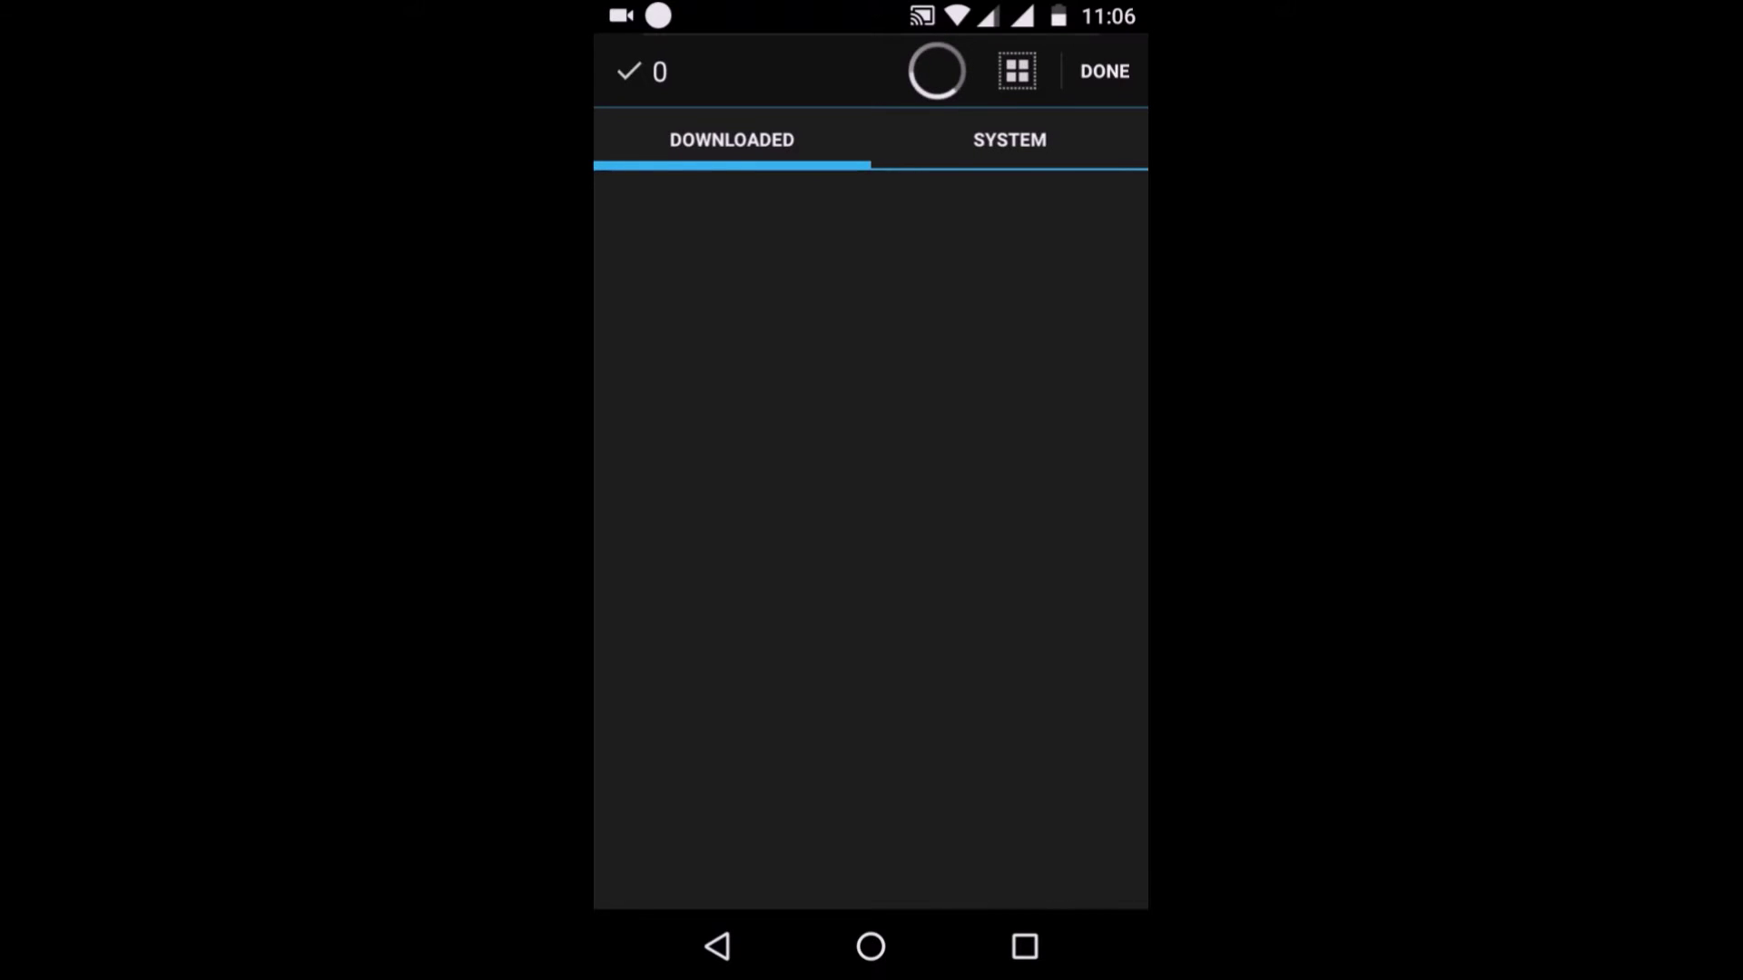
pyautogui.moveTo(941, 782); pyautogui.dragTo(933, 586)
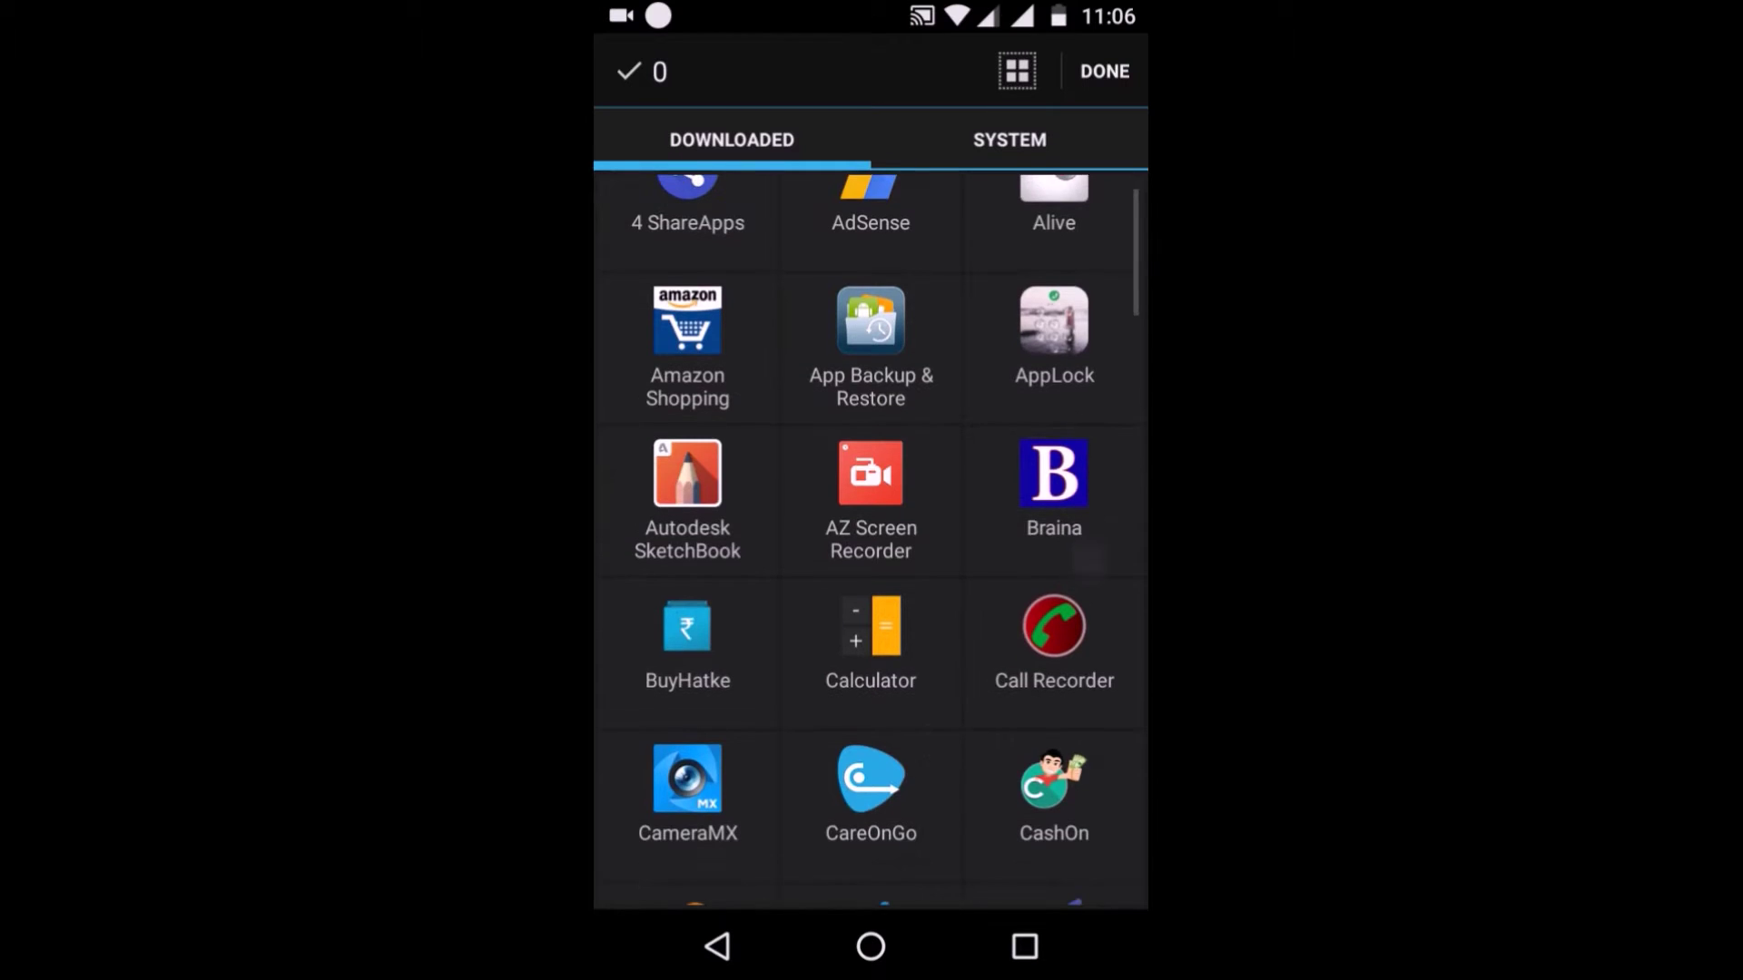
pyautogui.moveTo(911, 770)
pyautogui.mouseDown()
pyautogui.moveTo(960, 548)
pyautogui.moveTo(940, 790)
pyautogui.mouseUp()
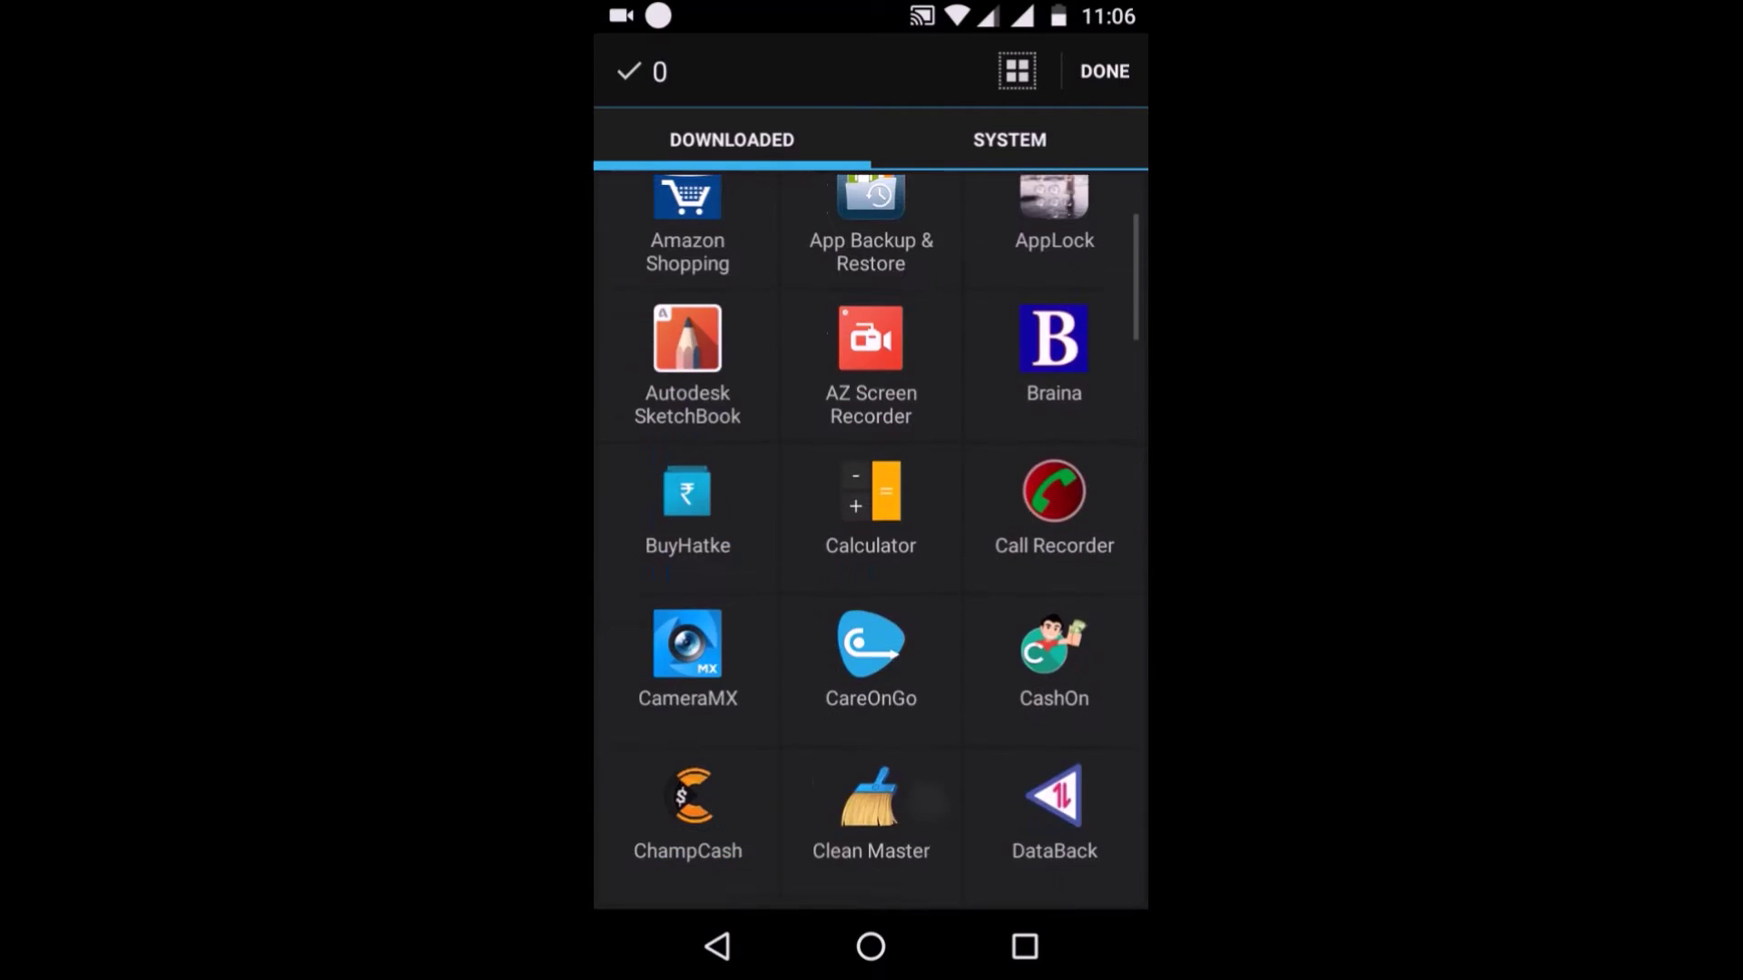
# Step: Select MX Player, SHAREit and WhatsApp in the Downloaded apps grid
pyautogui.moveTo(906, 663)
pyautogui.mouseDown()
pyautogui.moveTo(898, 817)
pyautogui.moveTo(1121, 518)
pyautogui.mouseUp()
pyautogui.moveTo(936, 814); pyautogui.dragTo(1078, 603)
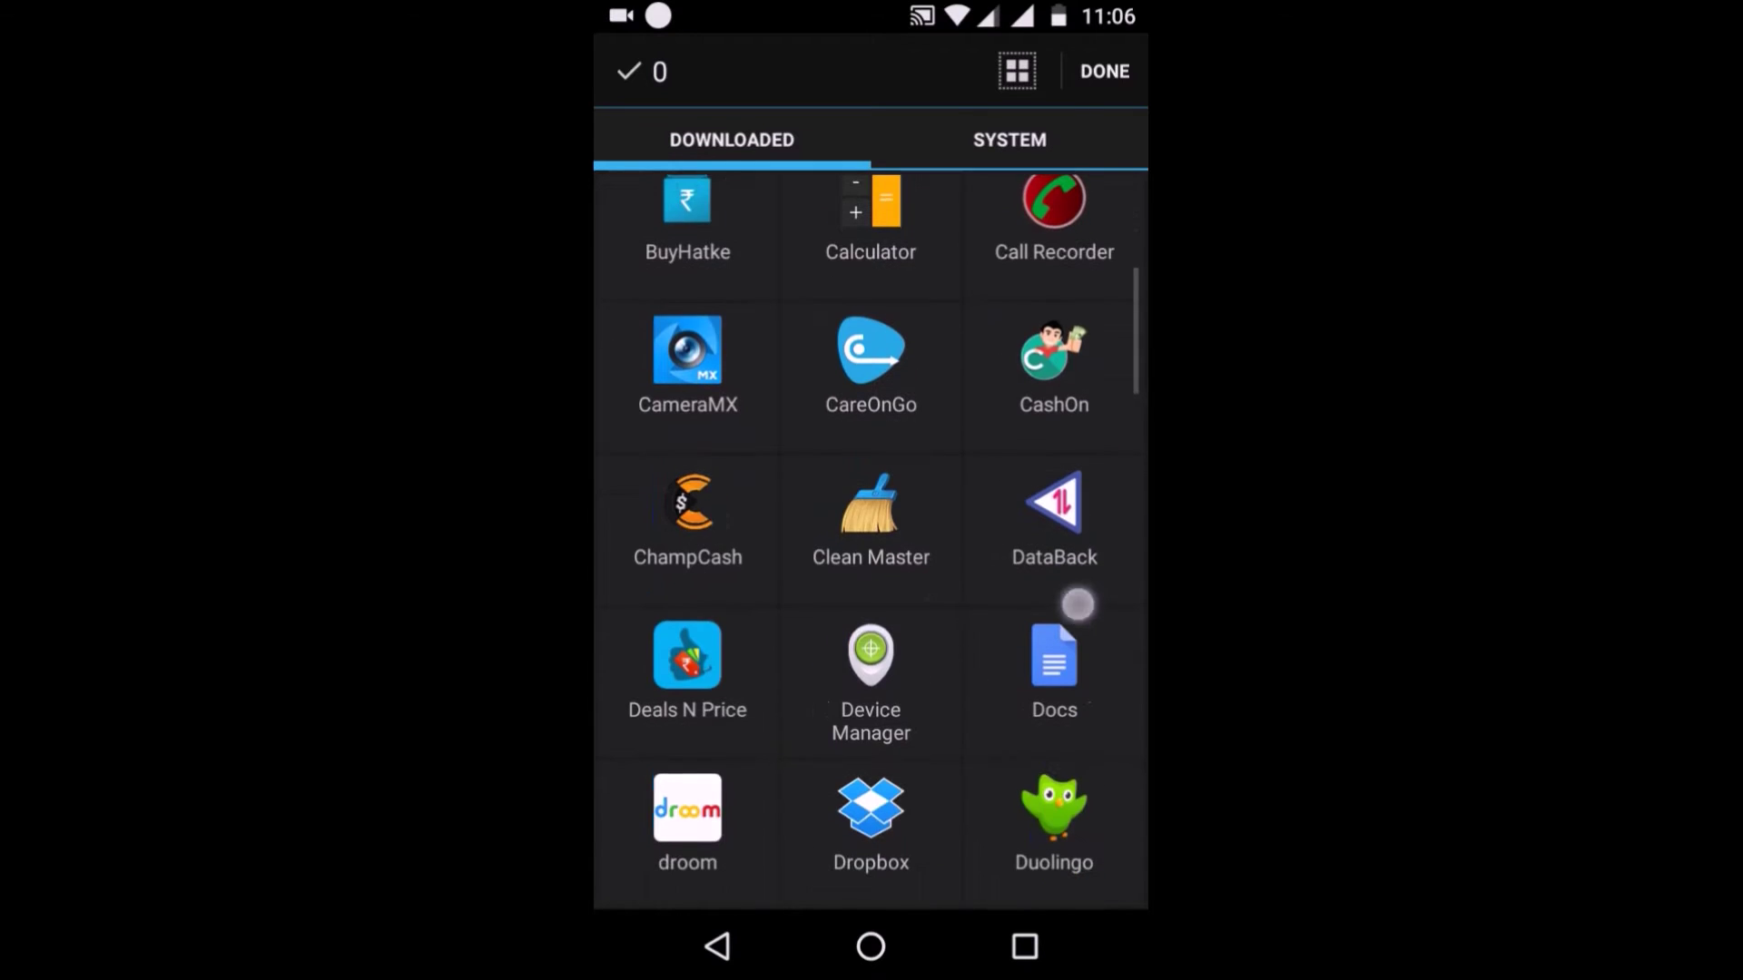
pyautogui.moveTo(940, 804); pyautogui.dragTo(954, 600)
pyautogui.moveTo(916, 833)
pyautogui.mouseDown()
pyautogui.moveTo(954, 683)
pyautogui.moveTo(960, 505)
pyautogui.mouseUp()
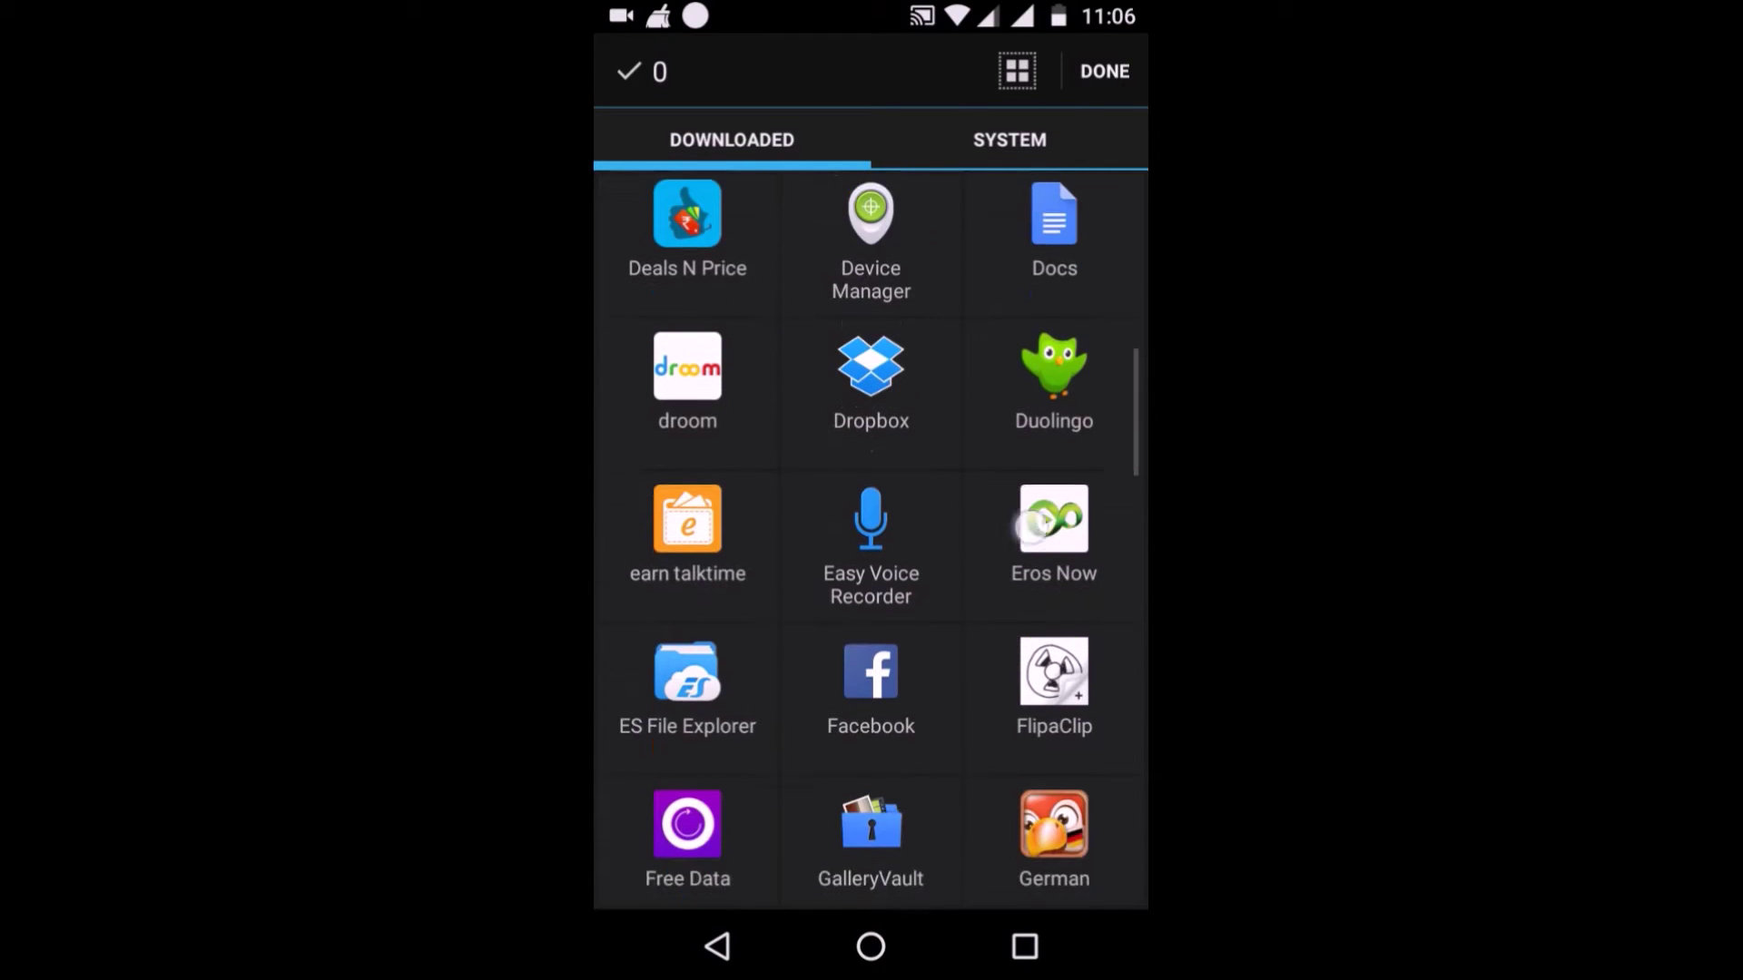
pyautogui.moveTo(932, 817)
pyautogui.mouseDown()
pyautogui.moveTo(937, 748)
pyautogui.moveTo(1036, 534)
pyautogui.mouseUp()
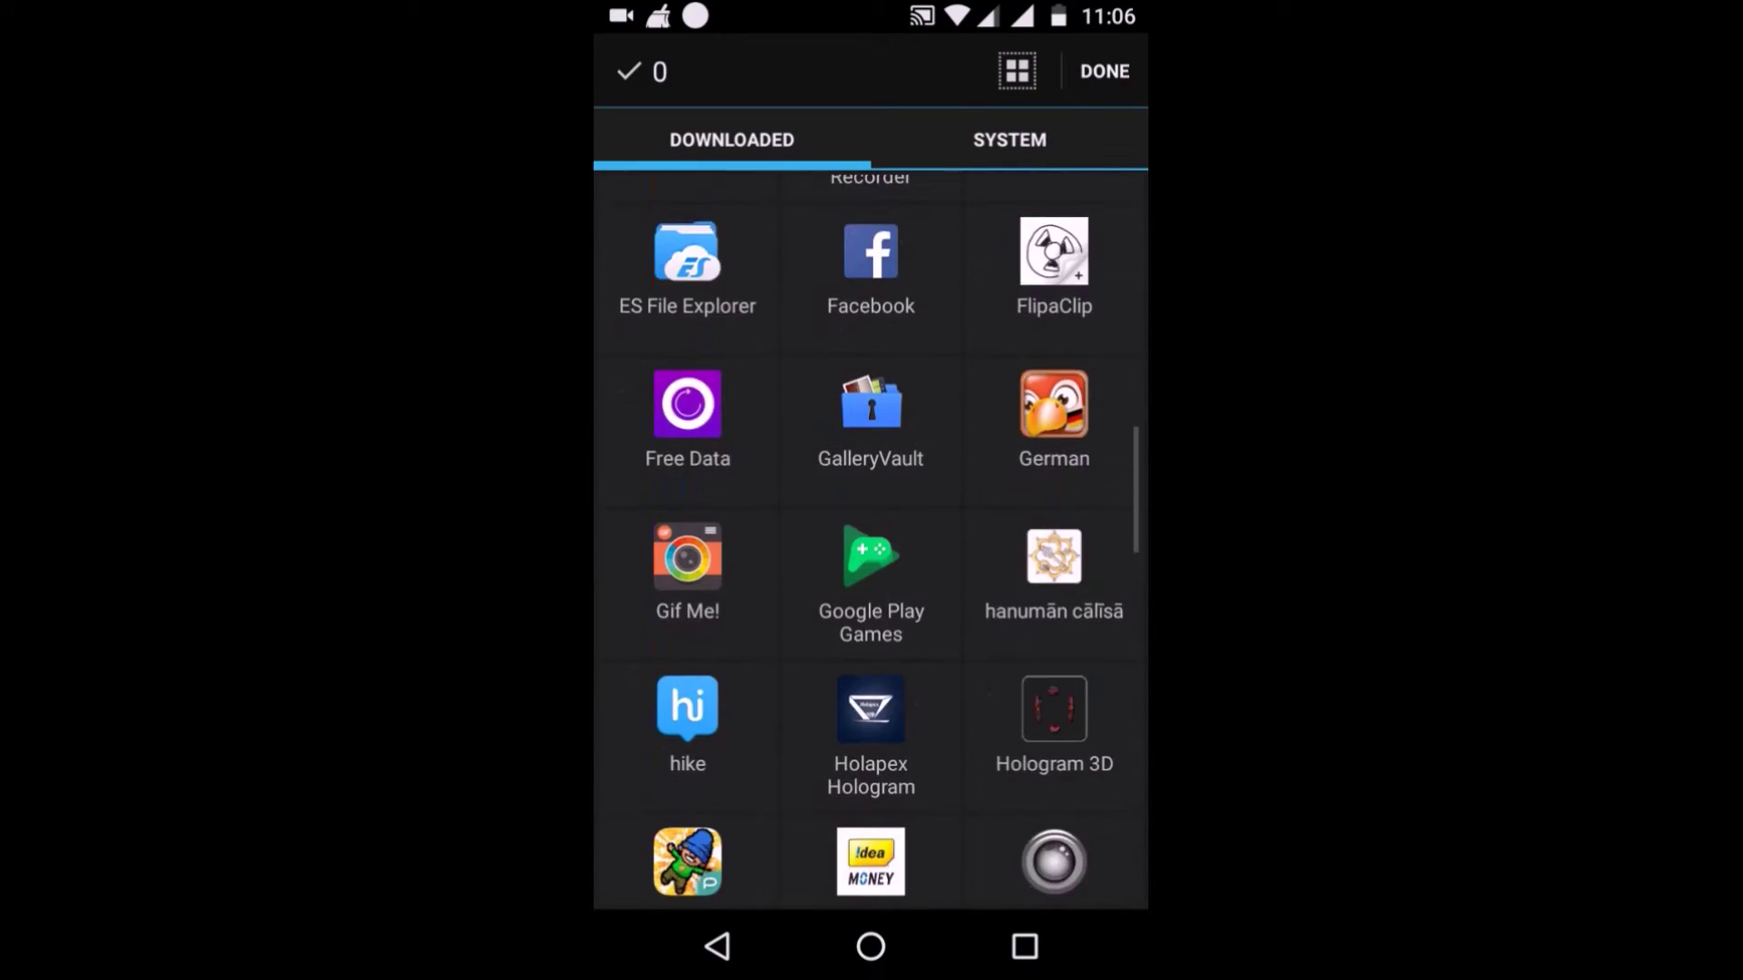
pyautogui.moveTo(981, 596); pyautogui.dragTo(1007, 507)
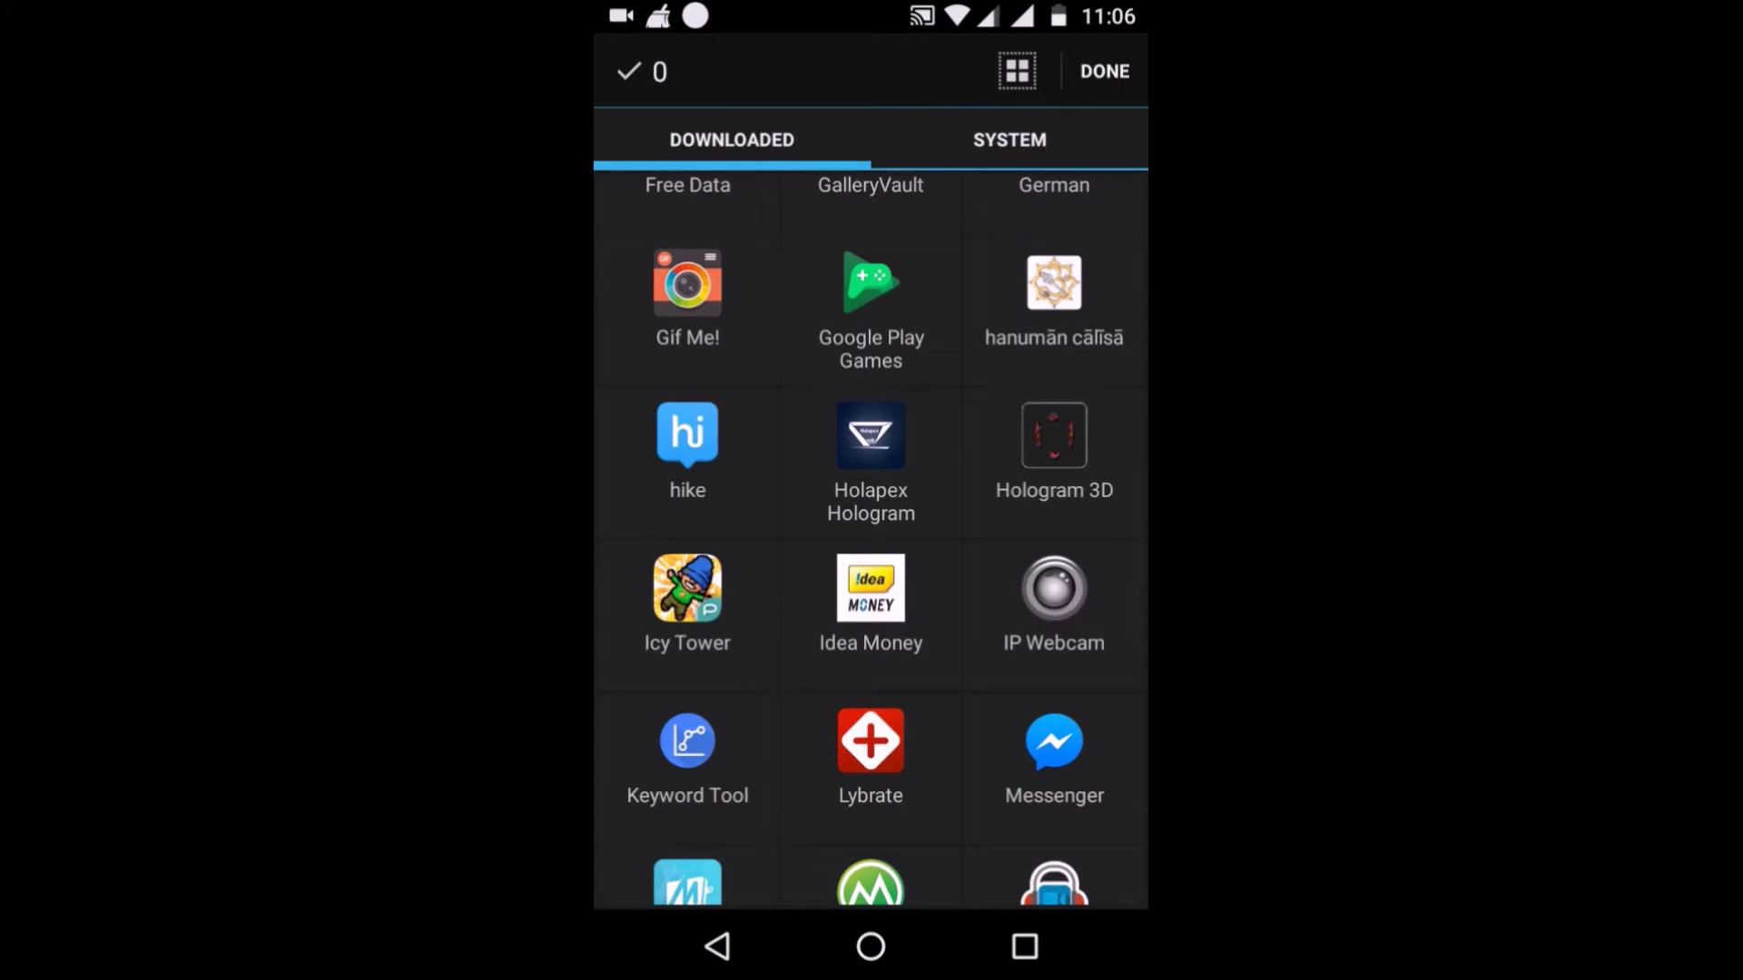
pyautogui.moveTo(1019, 699); pyautogui.dragTo(1020, 607)
pyautogui.moveTo(1021, 681); pyautogui.dragTo(1021, 408)
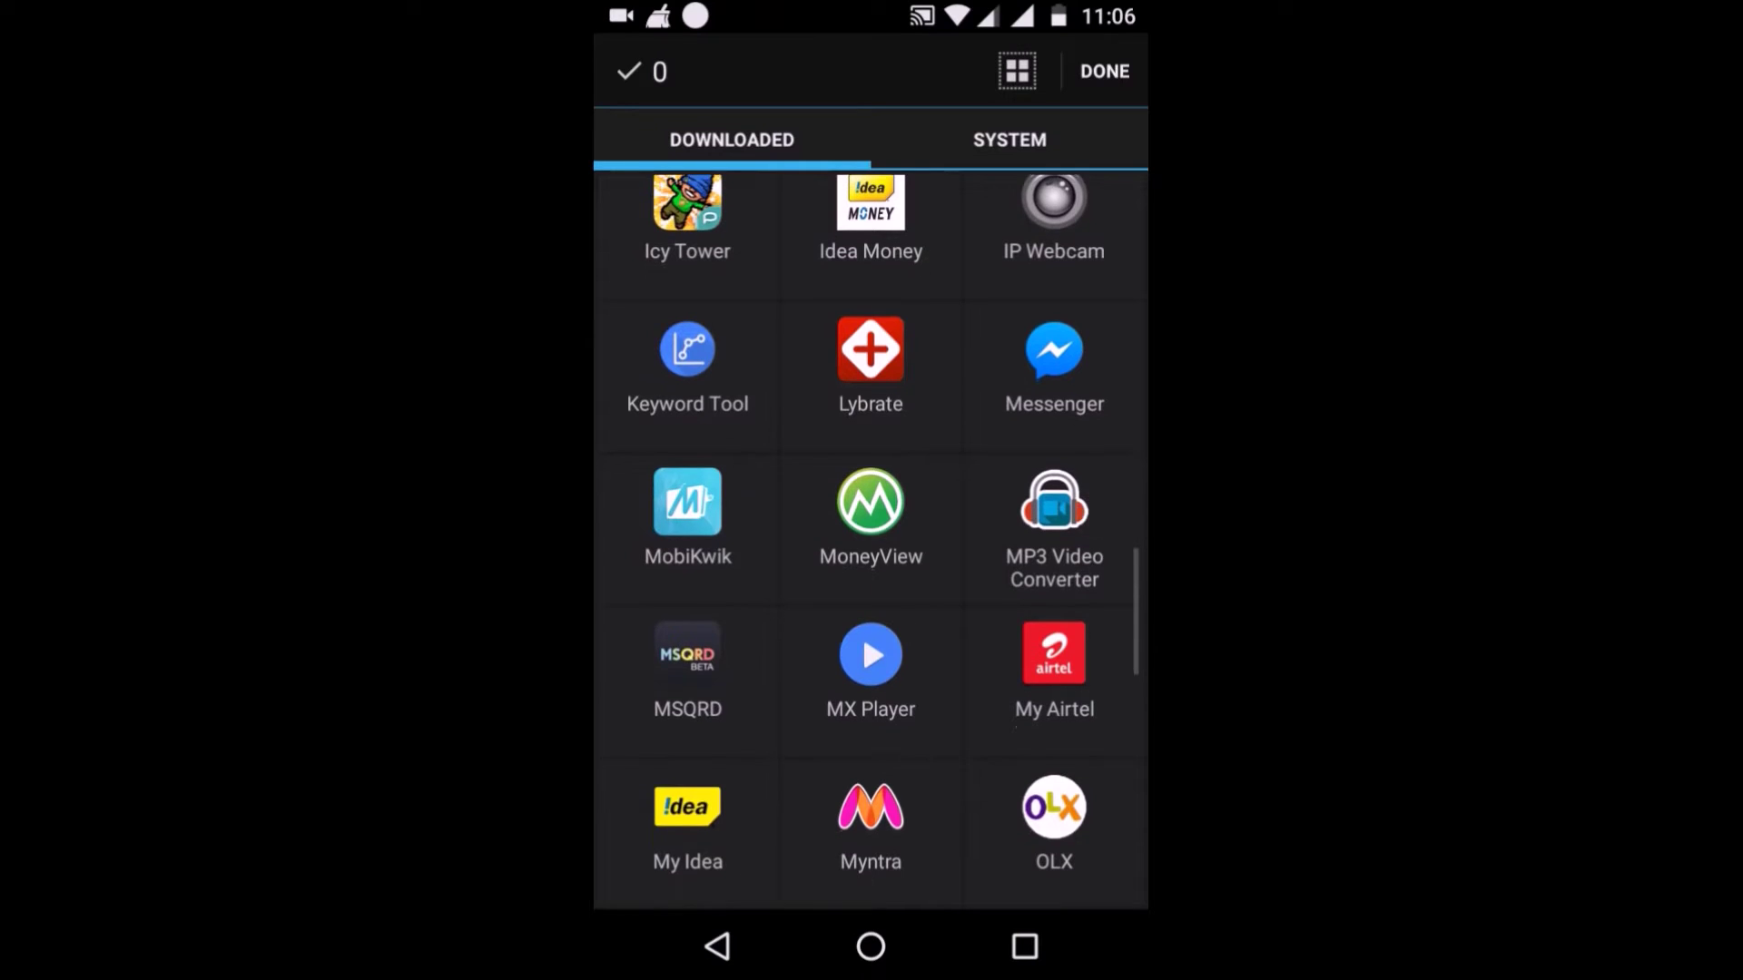
pyautogui.moveTo(954, 614)
pyautogui.mouseDown()
pyautogui.moveTo(955, 448)
pyautogui.moveTo(984, 648)
pyautogui.mouseUp()
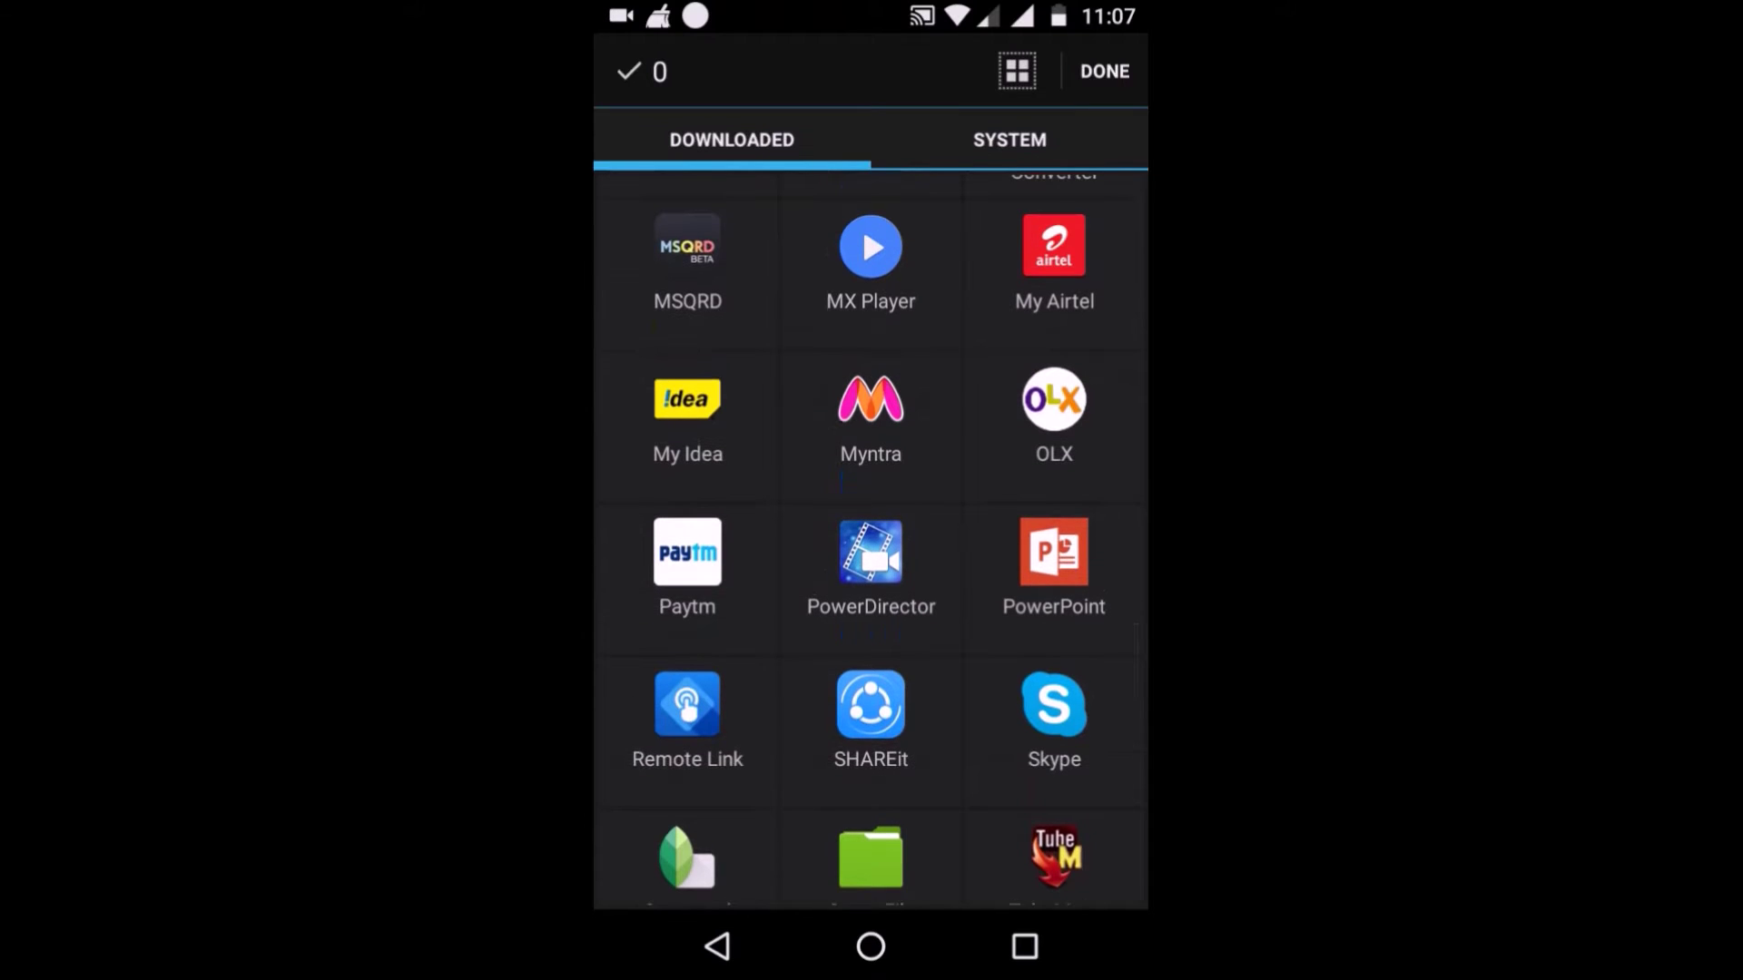
pyautogui.click(871, 260)
pyautogui.moveTo(972, 740); pyautogui.dragTo(996, 510)
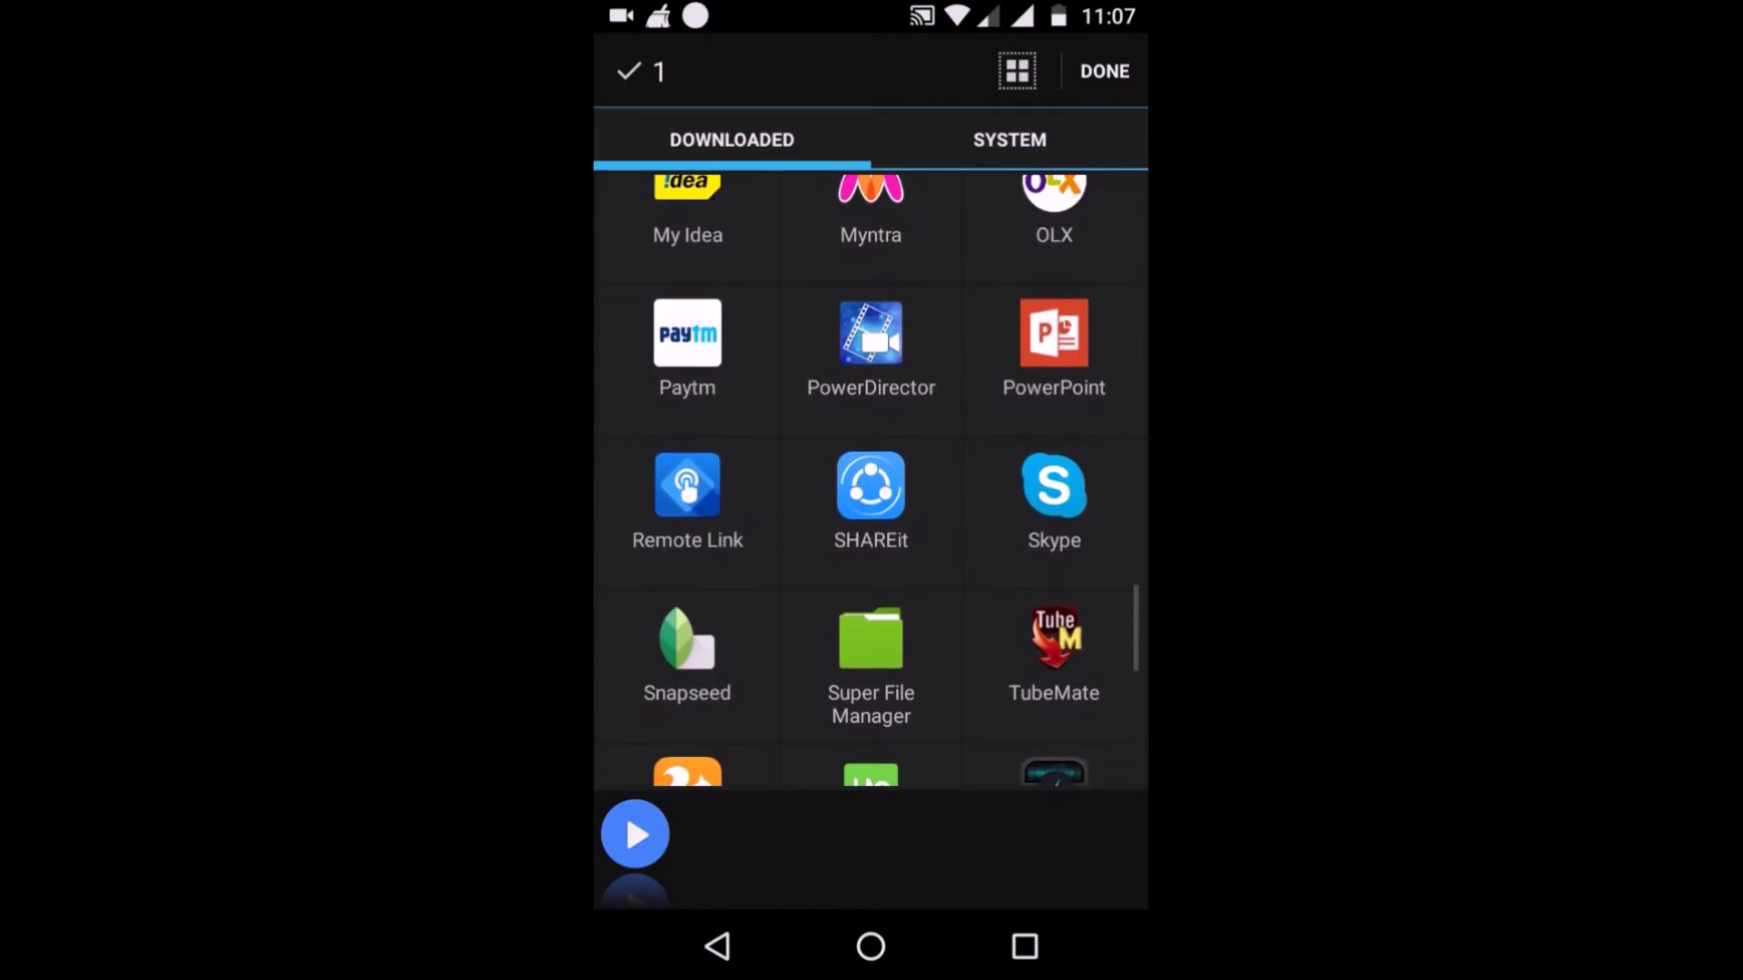
pyautogui.click(871, 486)
pyautogui.moveTo(959, 633); pyautogui.dragTo(1017, 487)
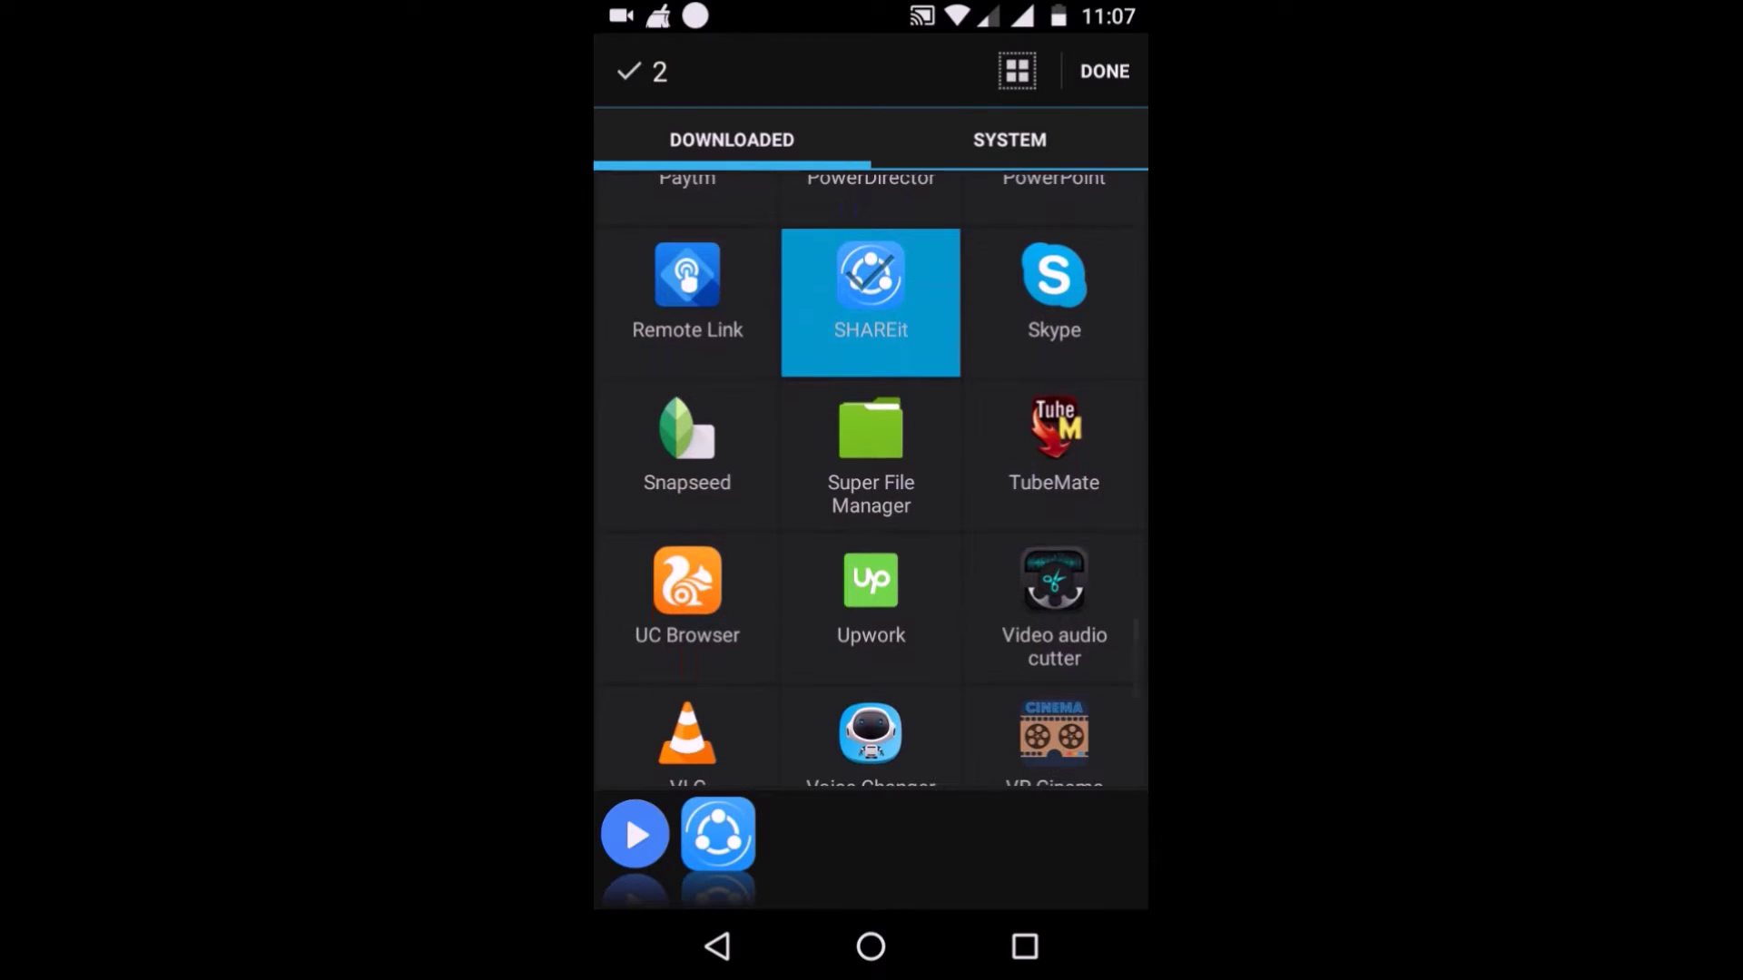
pyautogui.moveTo(980, 580); pyautogui.dragTo(1025, 519)
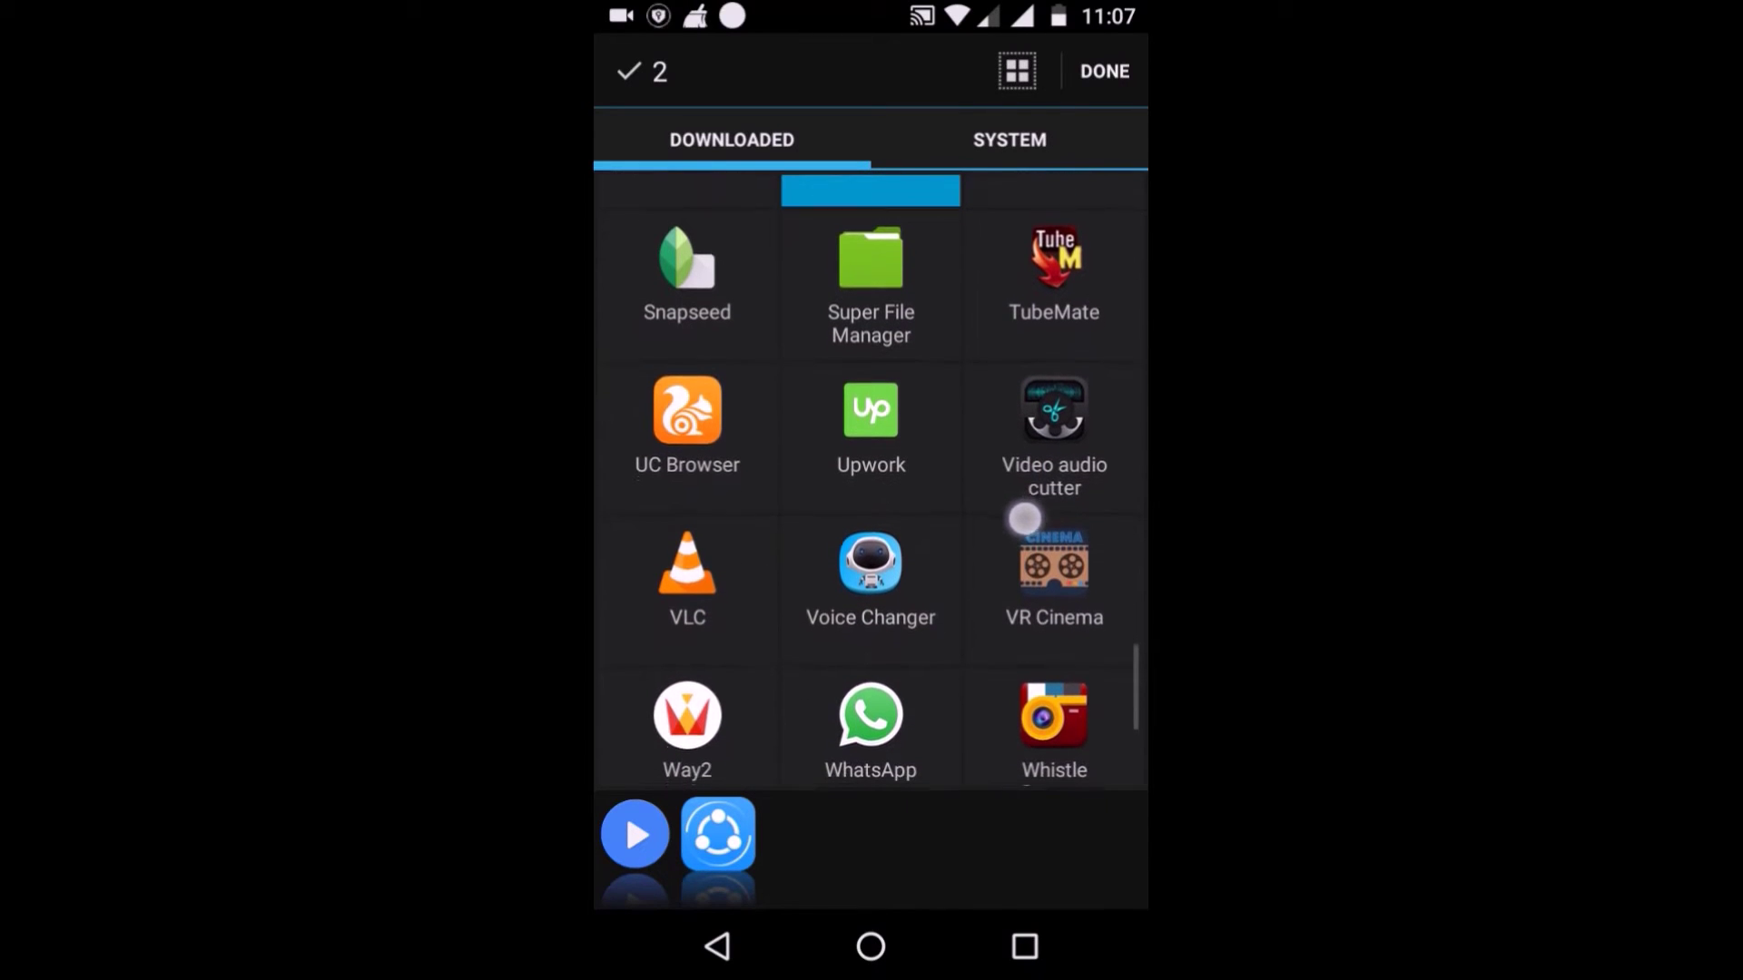
pyautogui.click(870, 721)
pyautogui.moveTo(938, 653)
pyautogui.mouseDown()
pyautogui.moveTo(1027, 475)
pyautogui.moveTo(937, 680)
pyautogui.mouseUp()
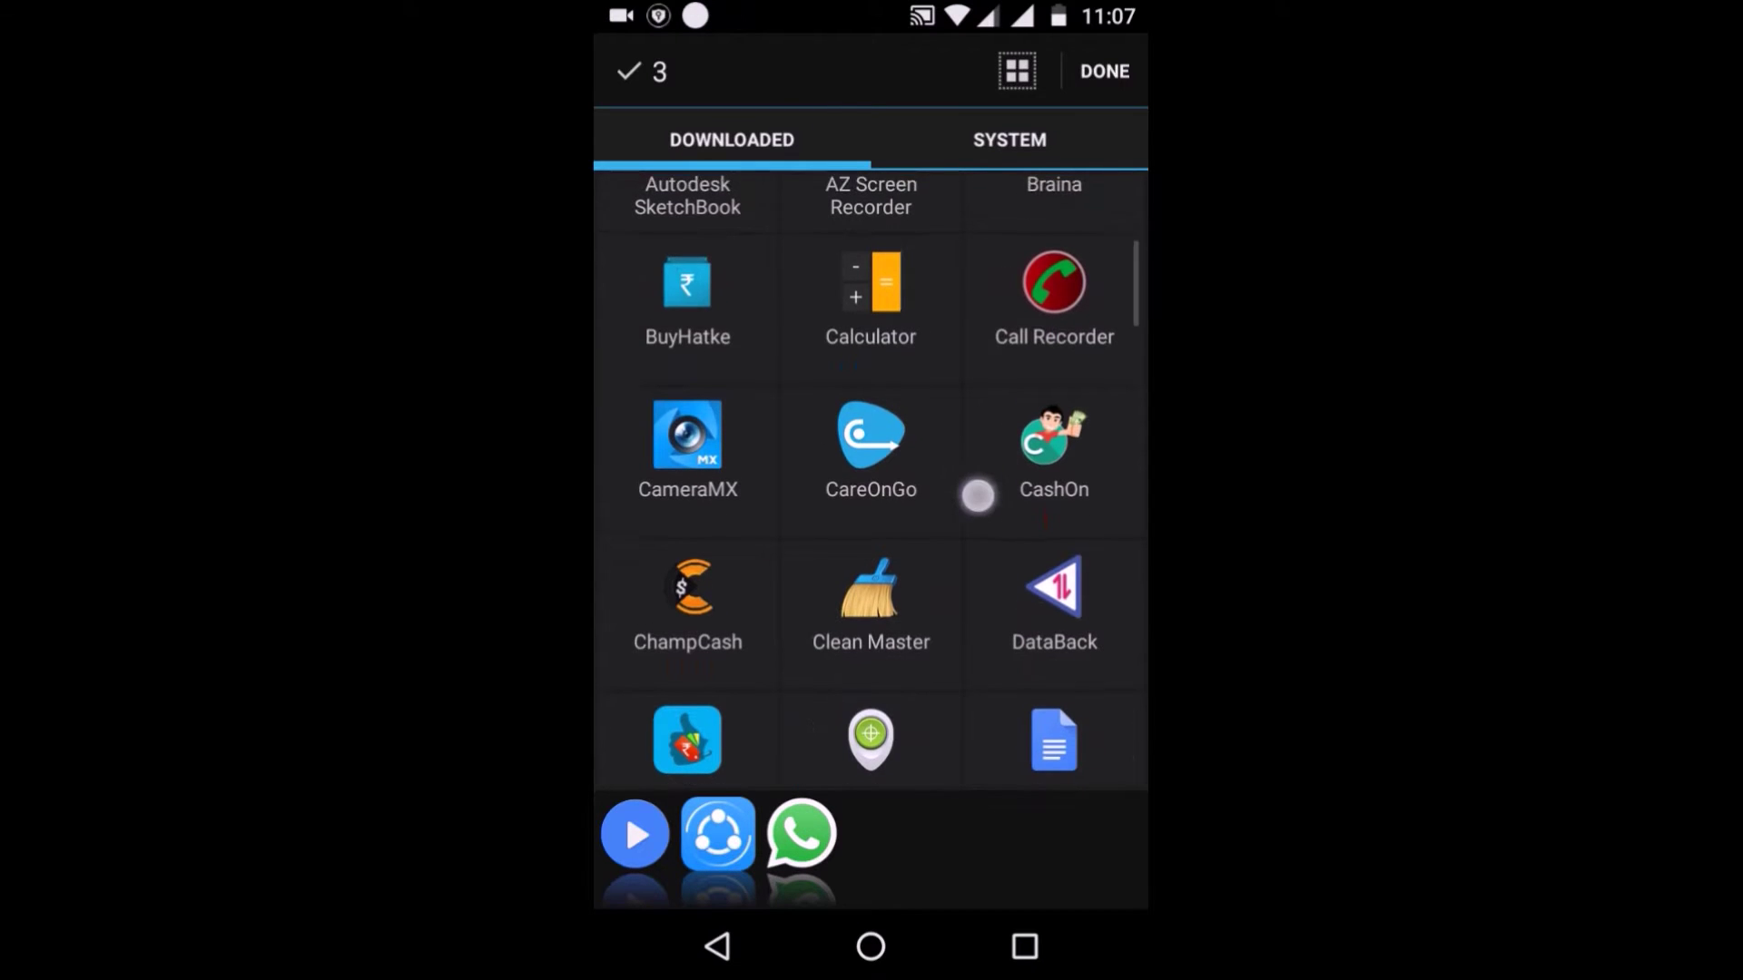
pyautogui.moveTo(979, 496); pyautogui.dragTo(962, 554)
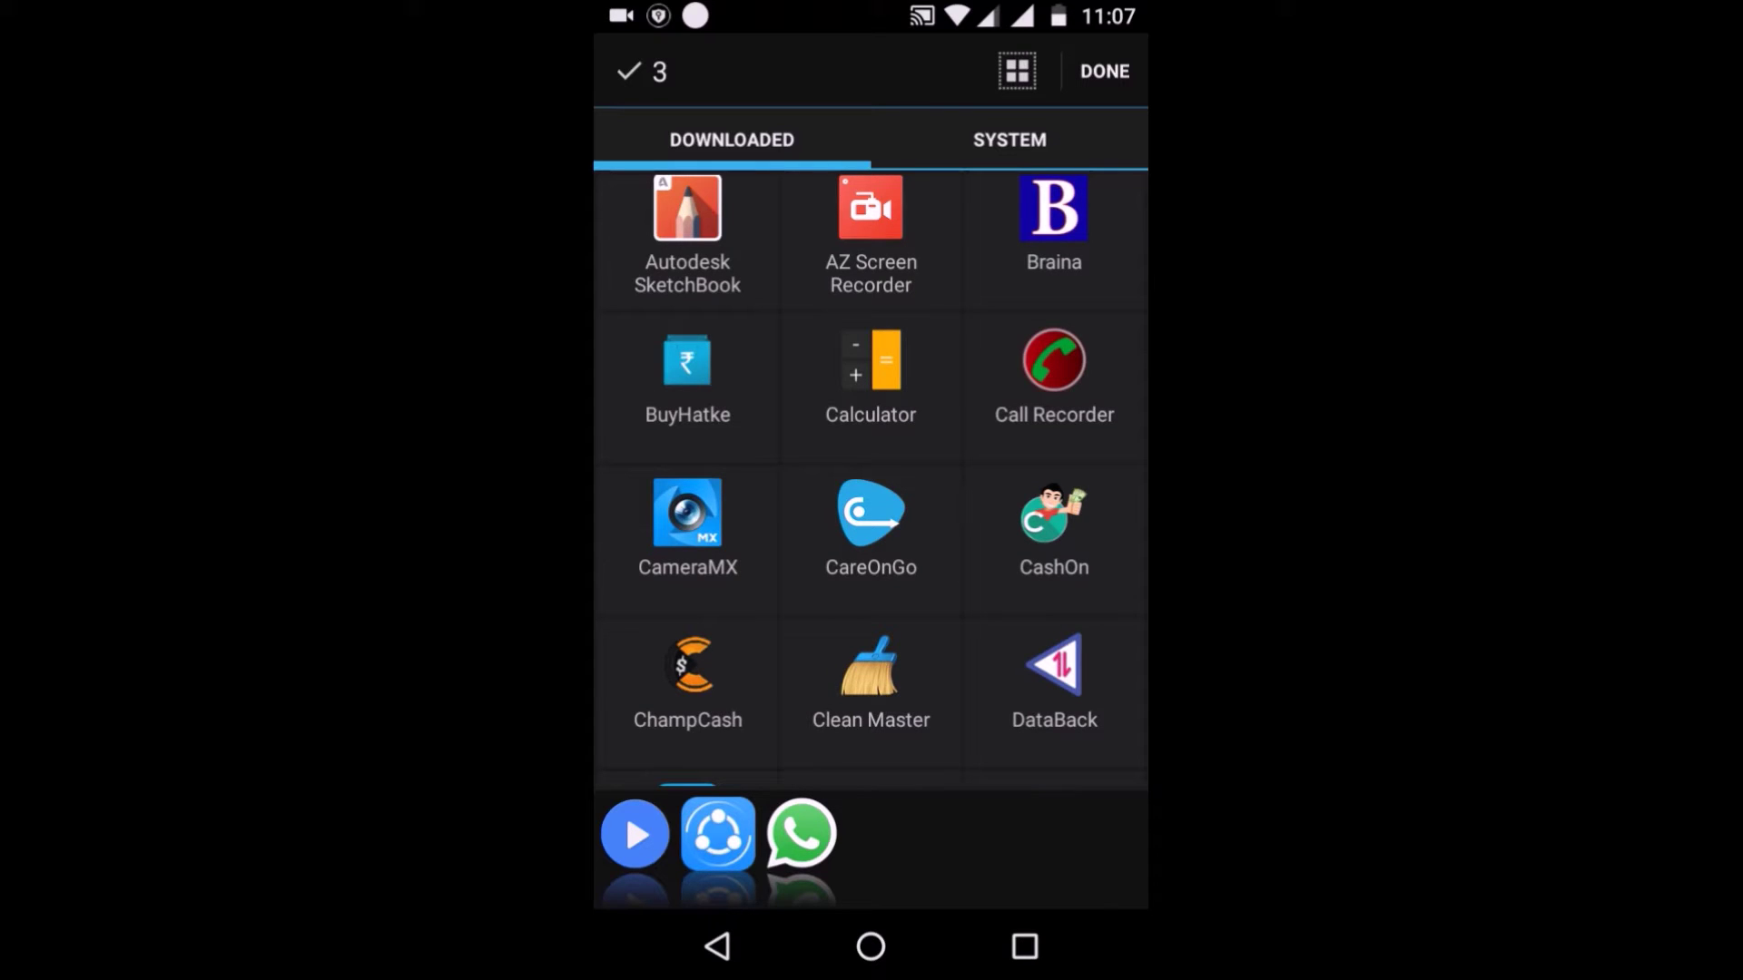
# Step: Add the selected apps as App Only, then view and dismiss the extra options
pyautogui.click(1104, 71)
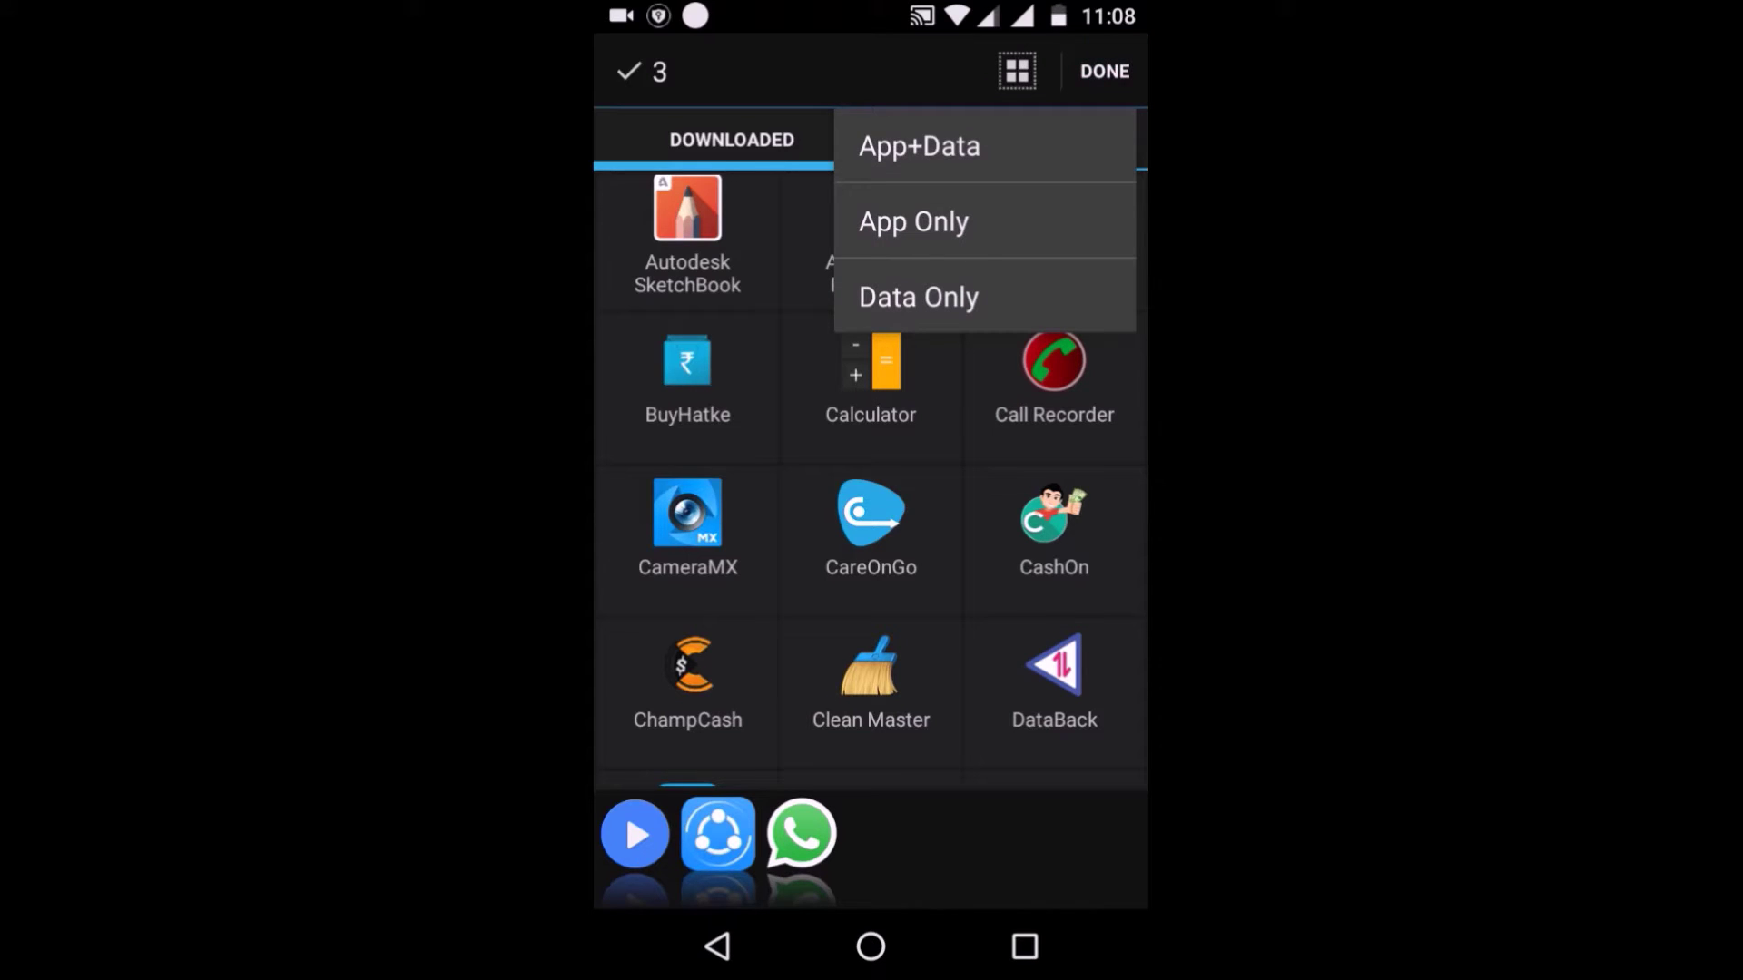
pyautogui.click(913, 222)
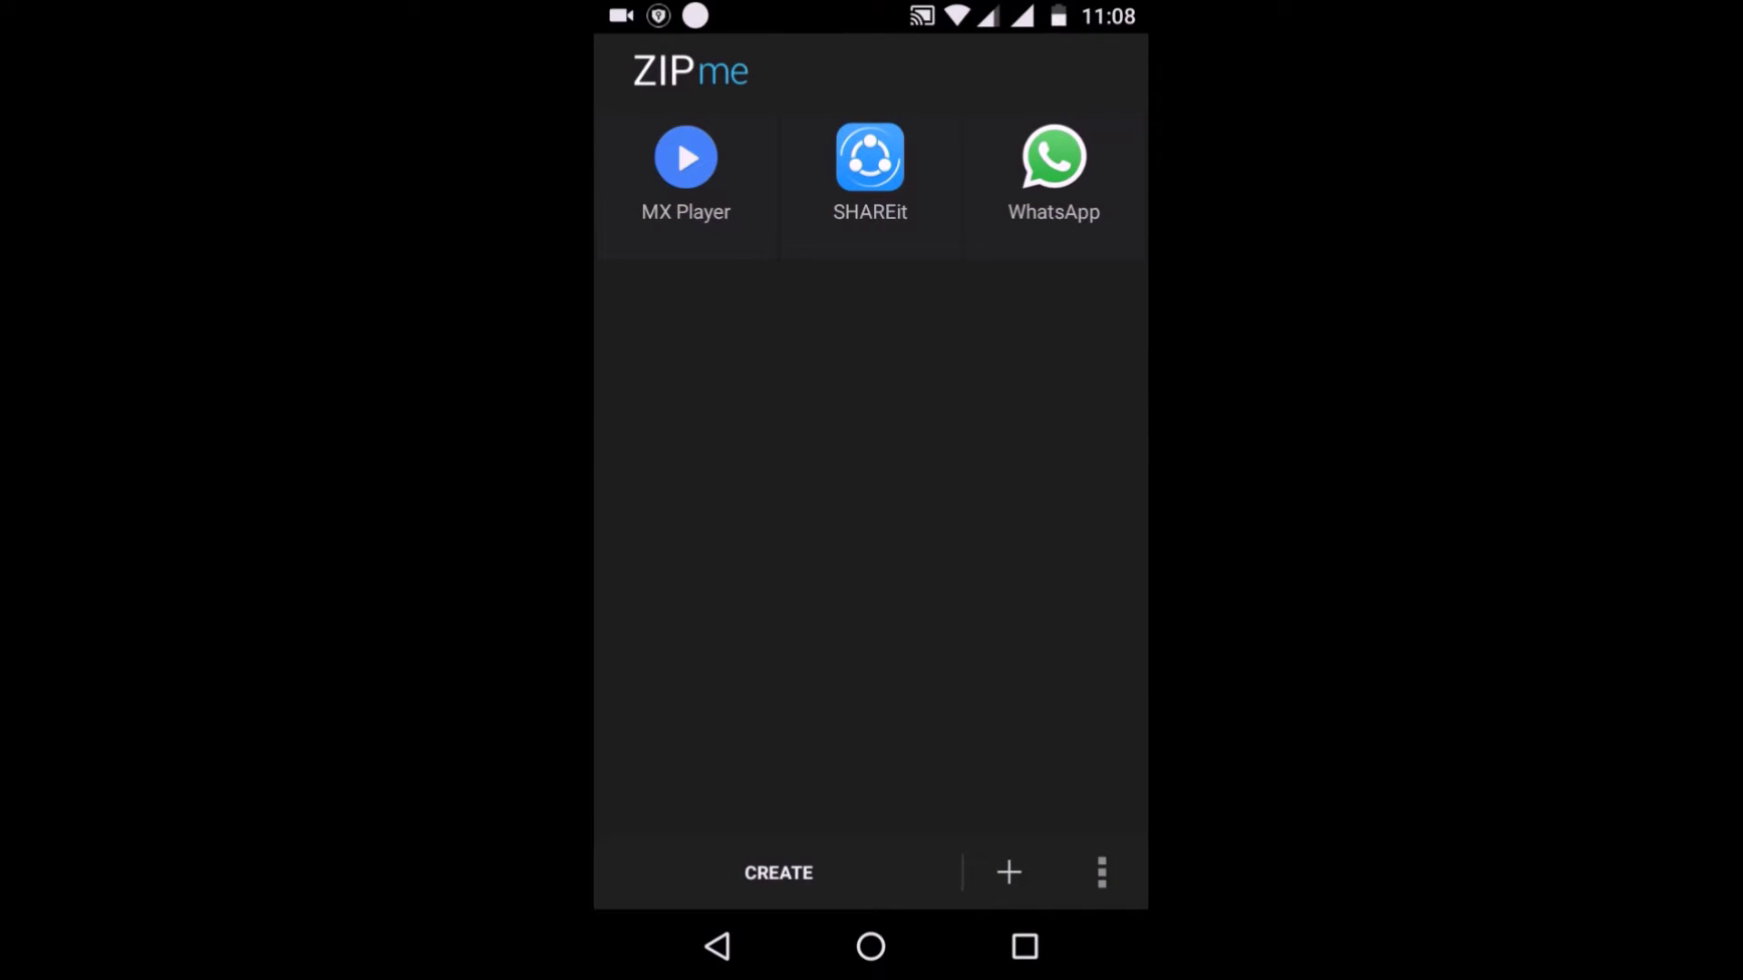
pyautogui.click(1102, 874)
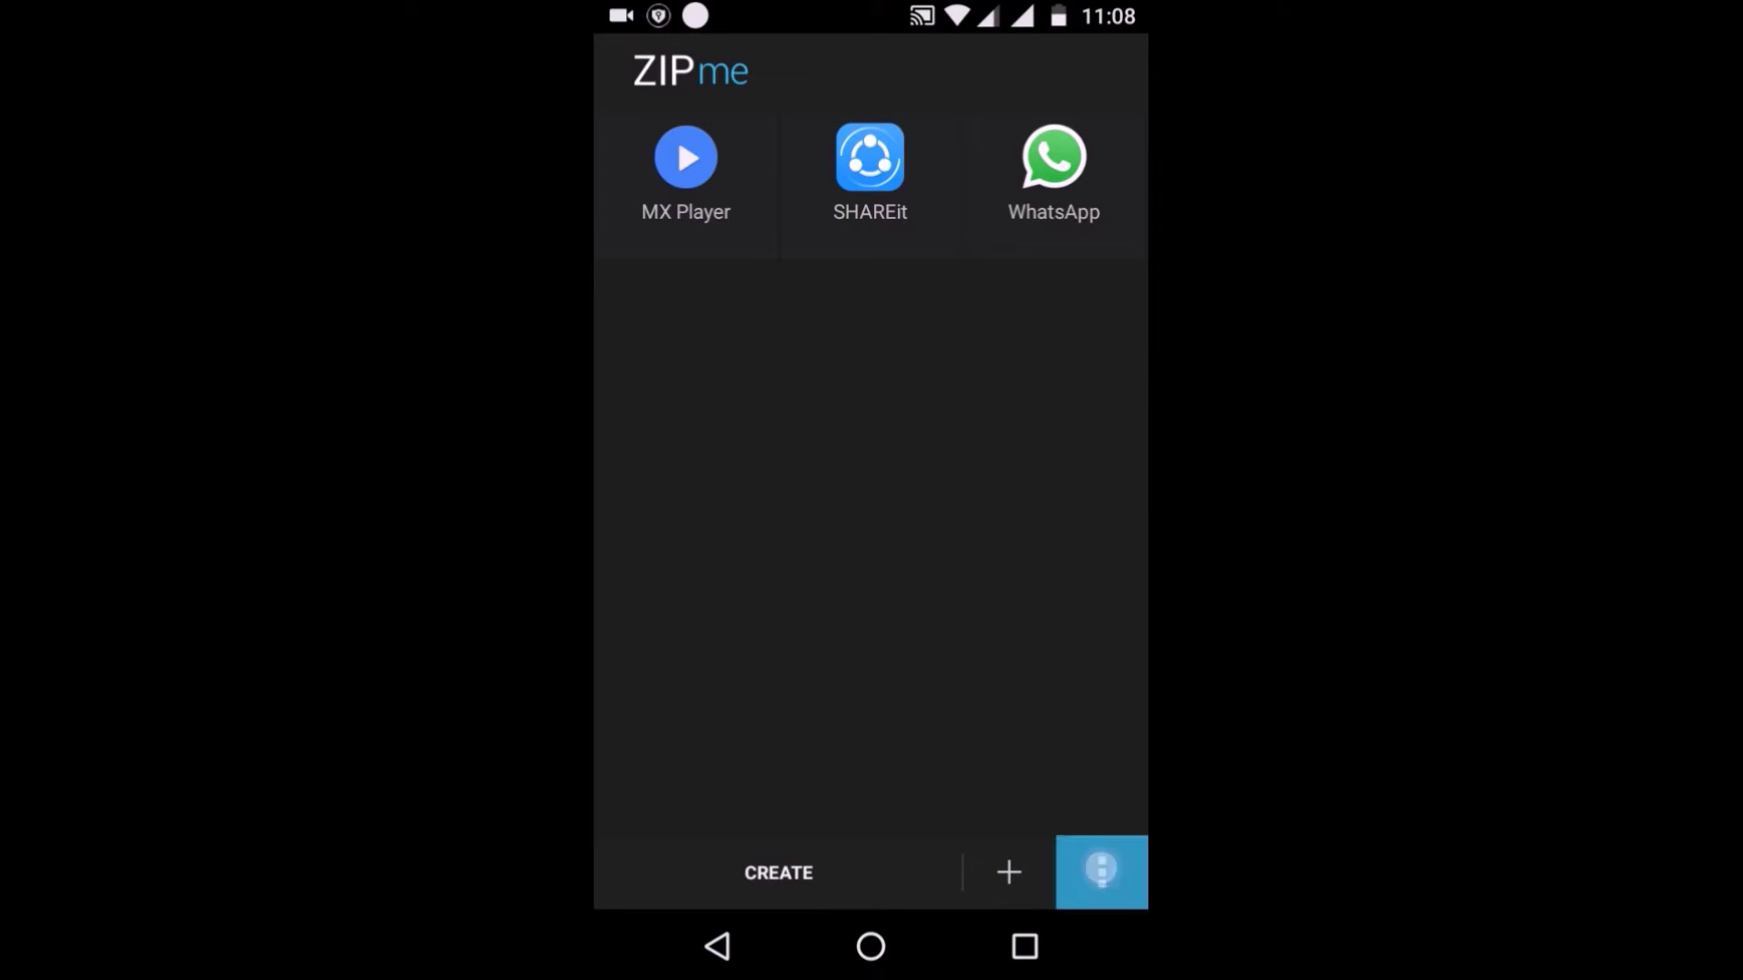
pyautogui.click(1051, 537)
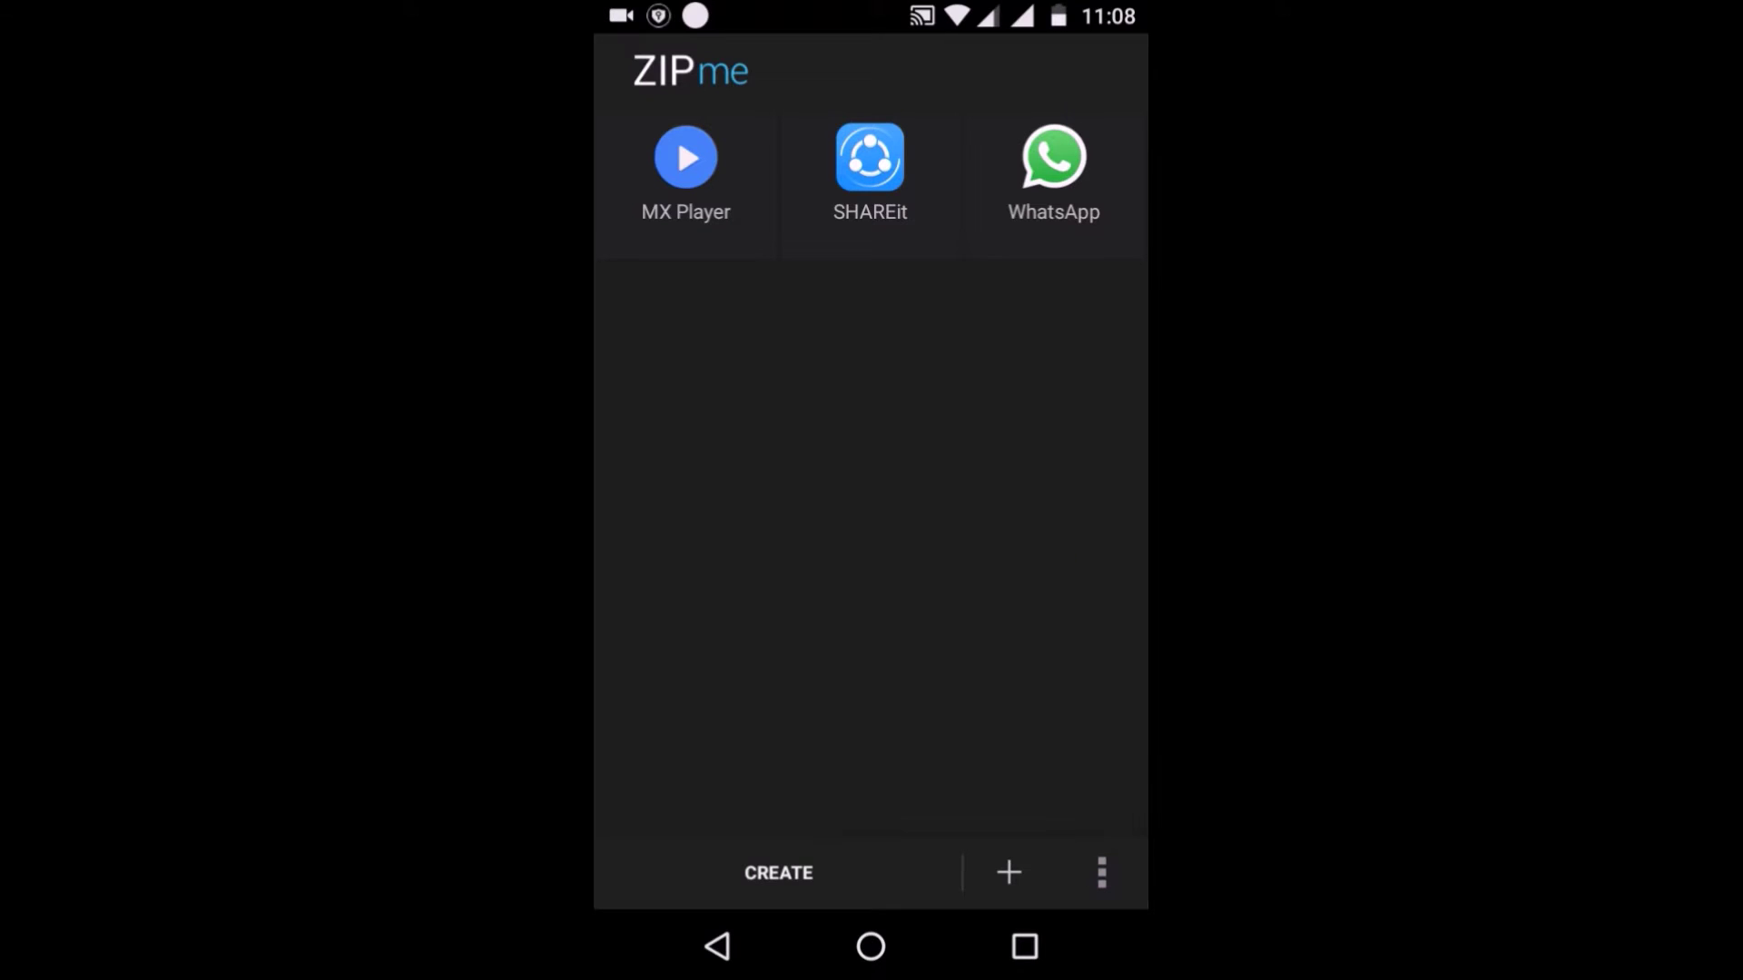
# Step: Open the Create dialog for /storage/emulated/0/ and erase 'update' from the filename
pyautogui.click(777, 872)
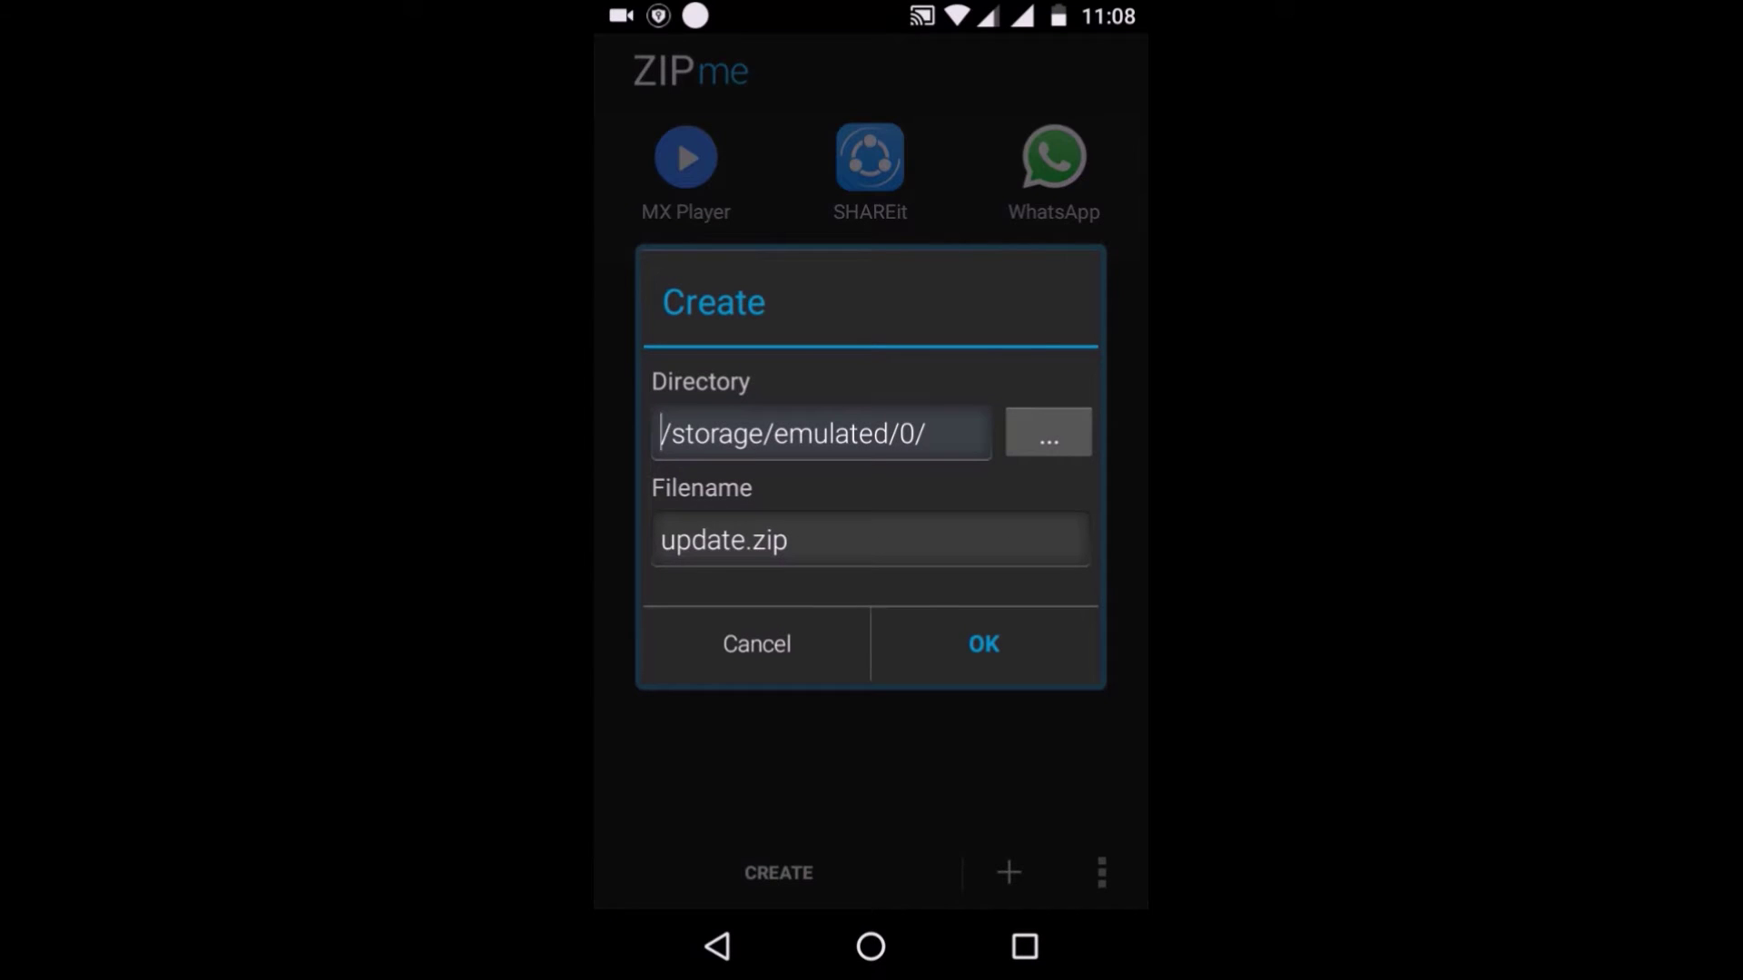
pyautogui.click(961, 433)
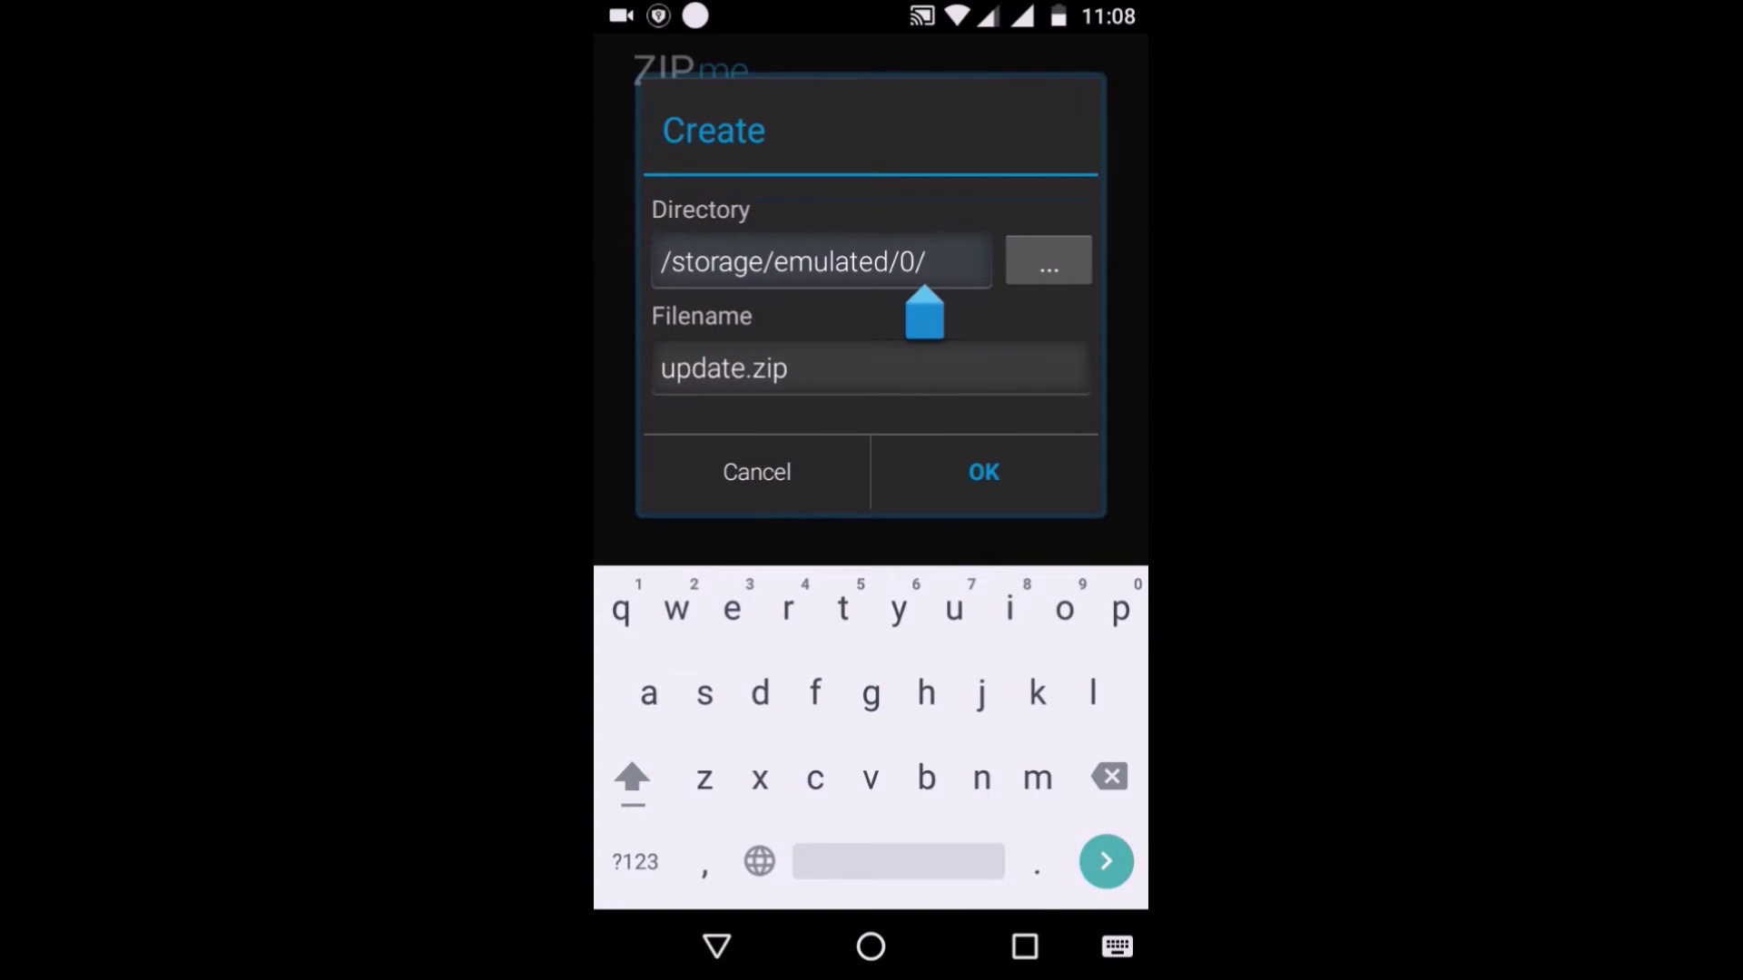
pyautogui.click(750, 368)
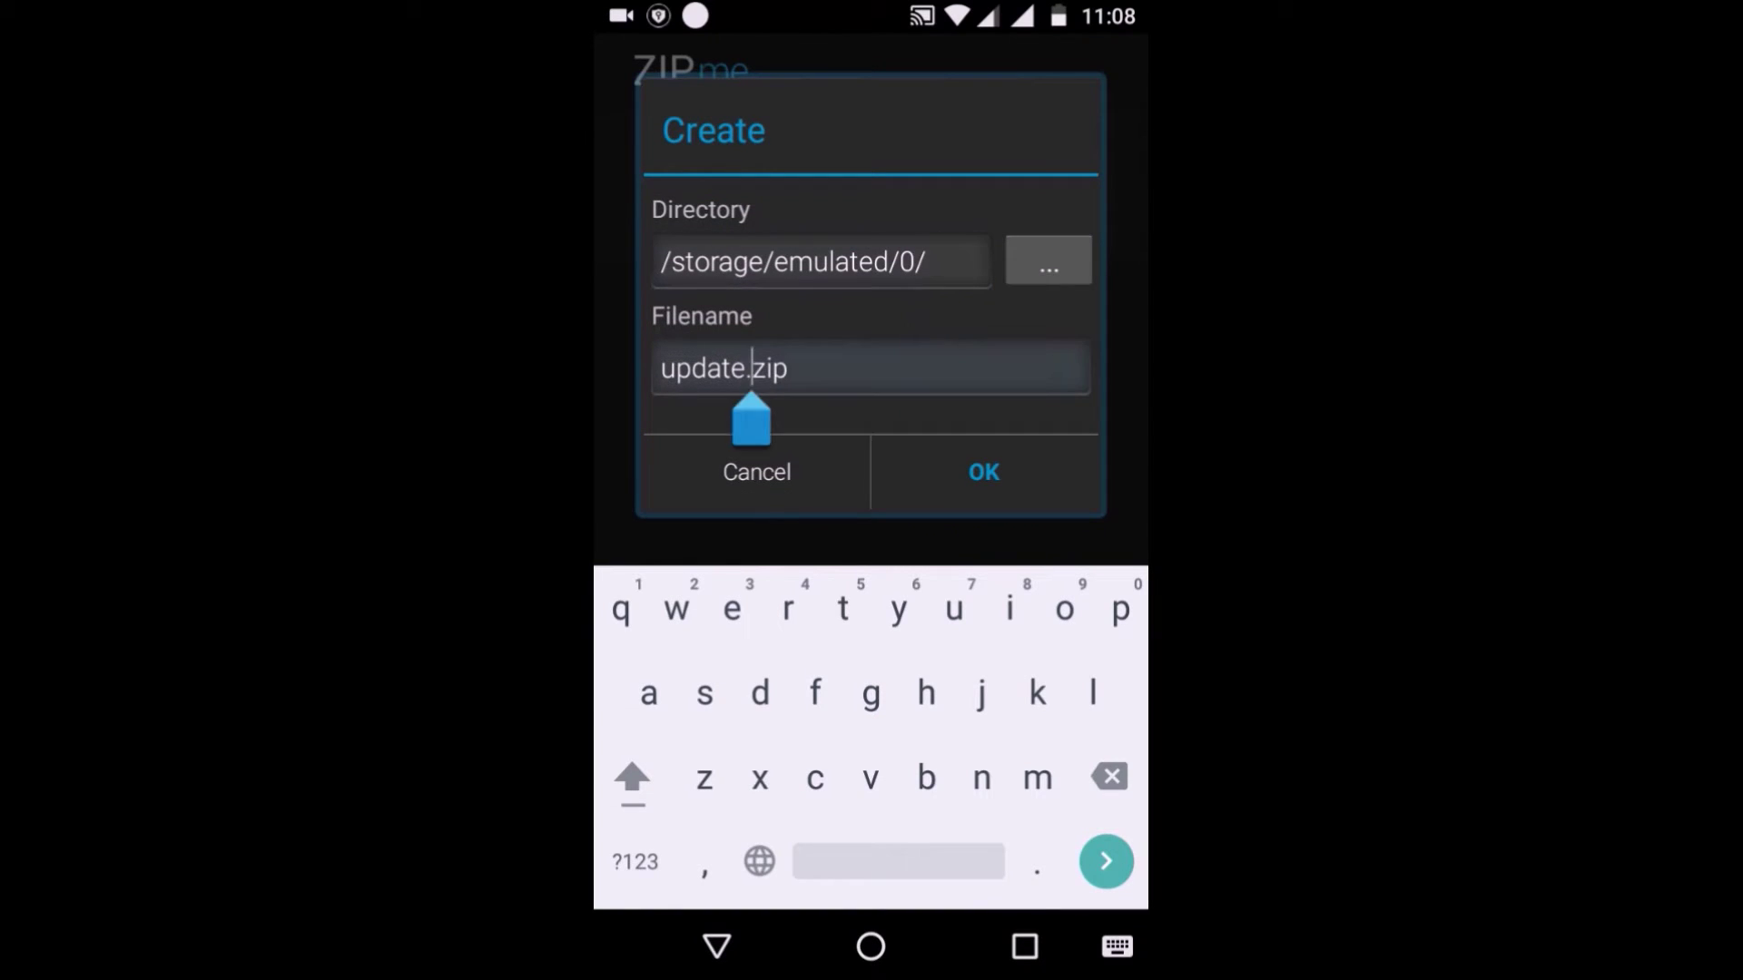
pyautogui.click(744, 369)
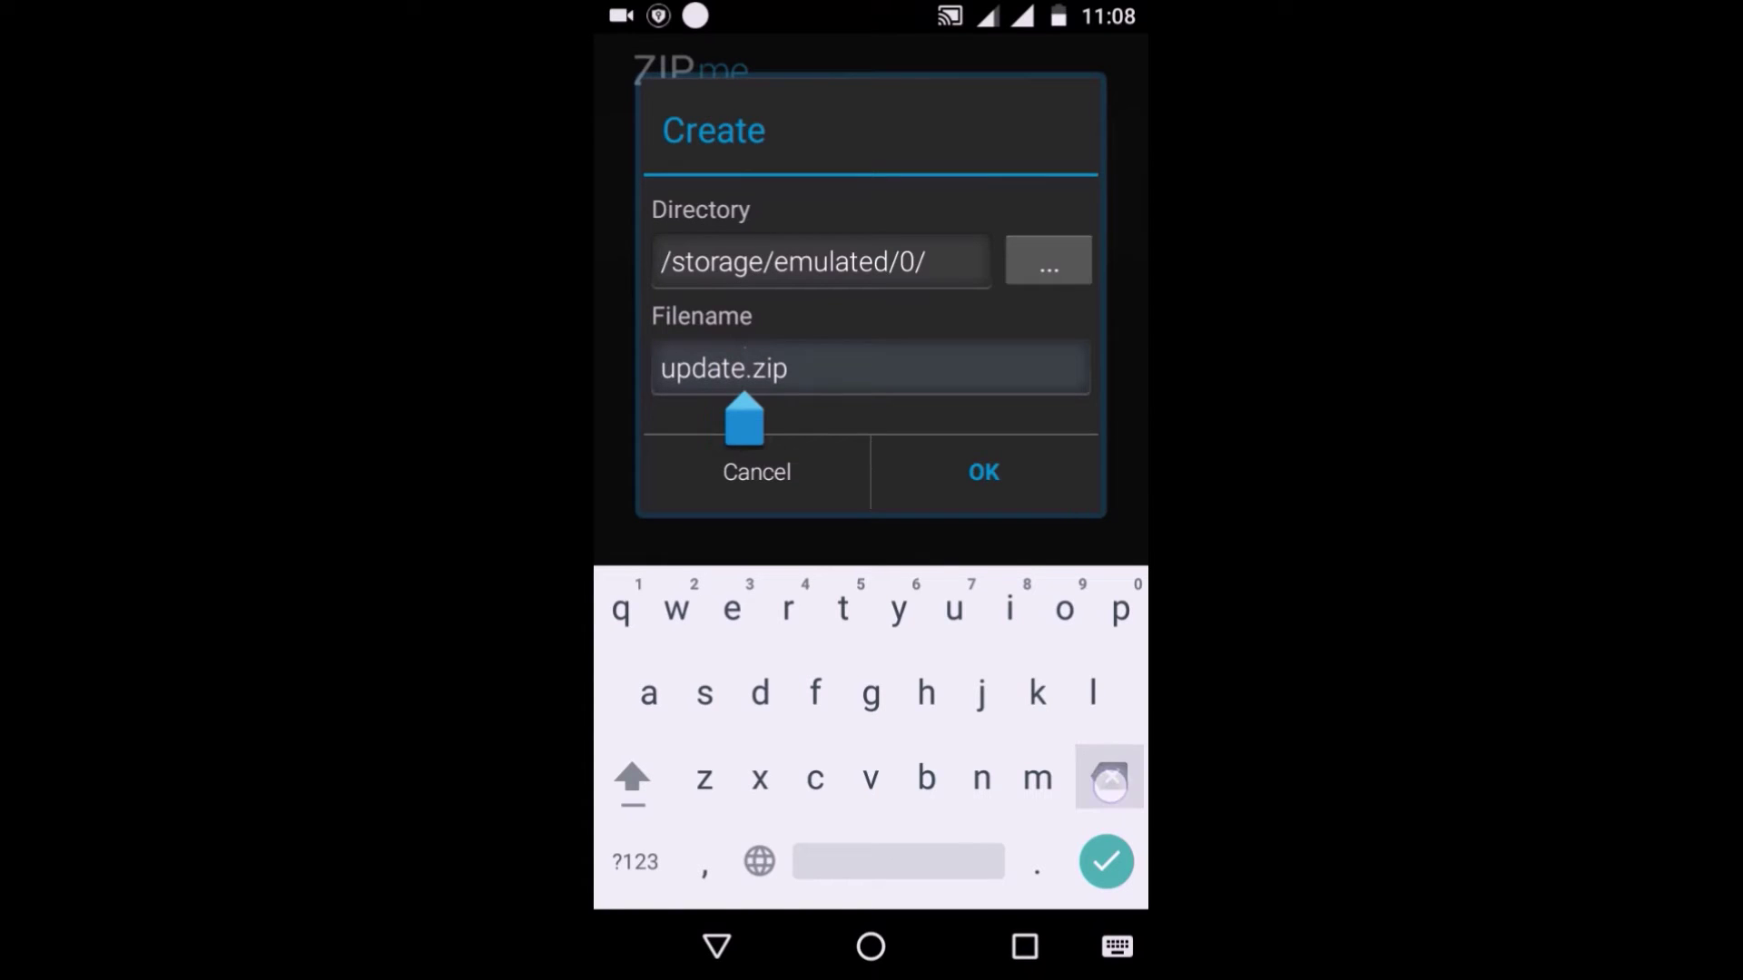
pyautogui.press('BackSpace')
pyautogui.press('BackSpace')
pyautogui.press('BackSpace')
pyautogui.press('BackSpace')
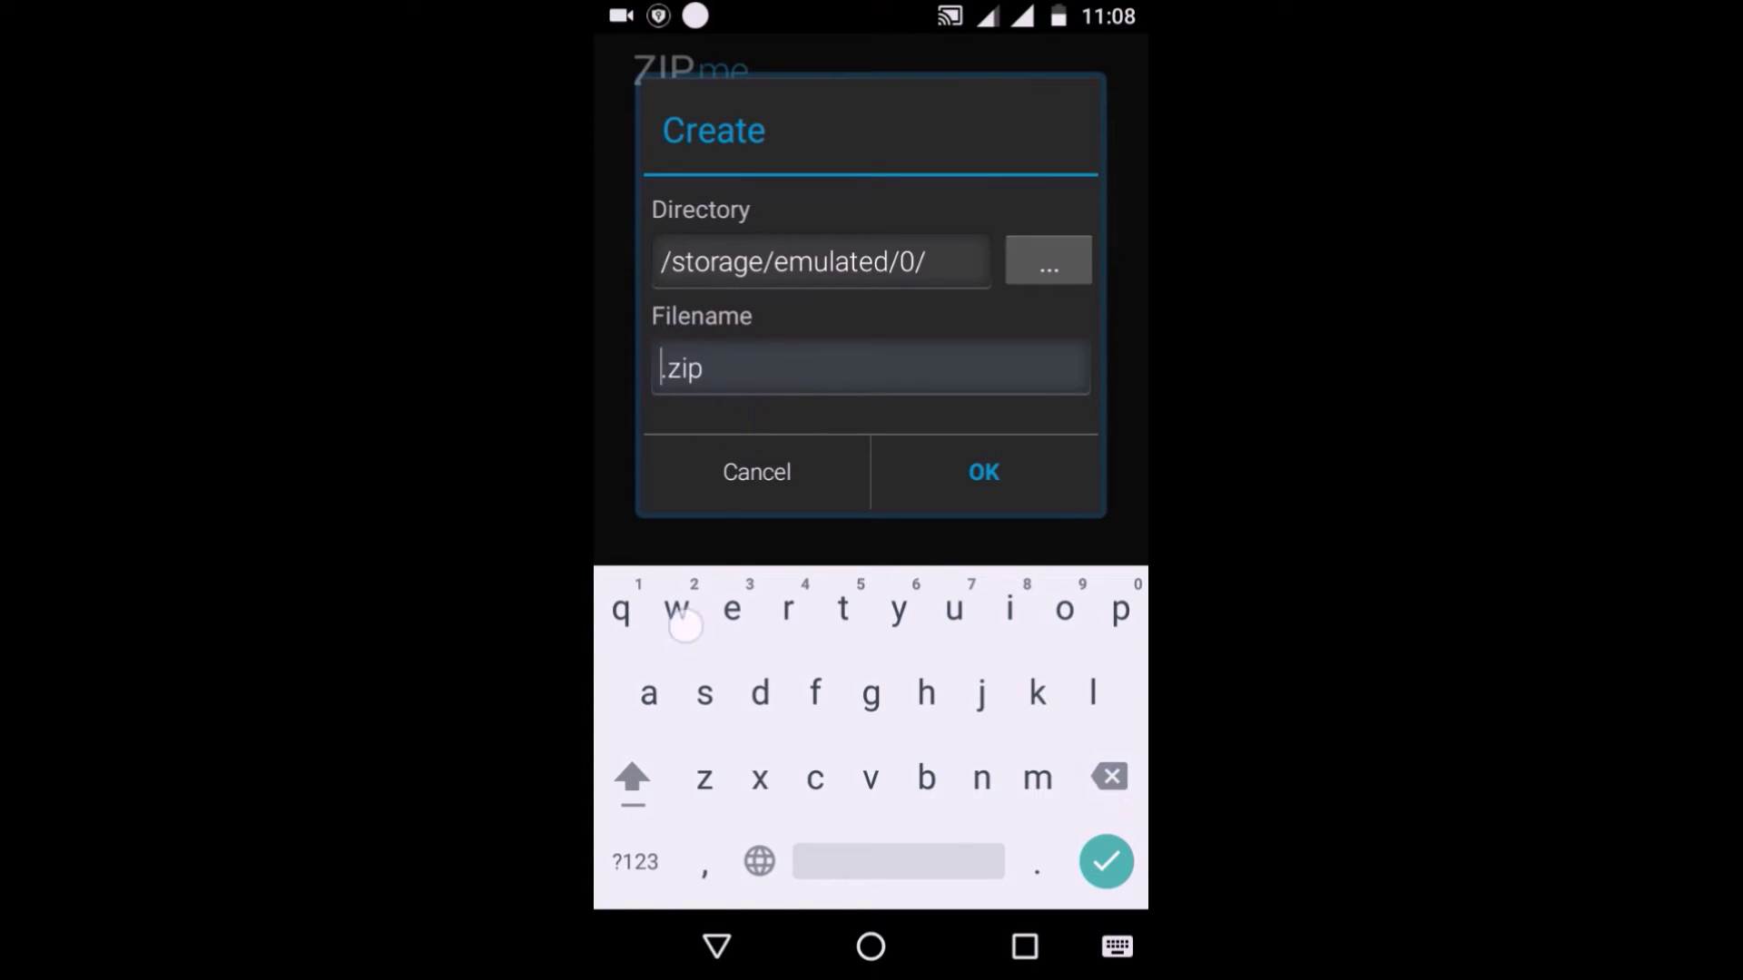
pyautogui.write('wsp')
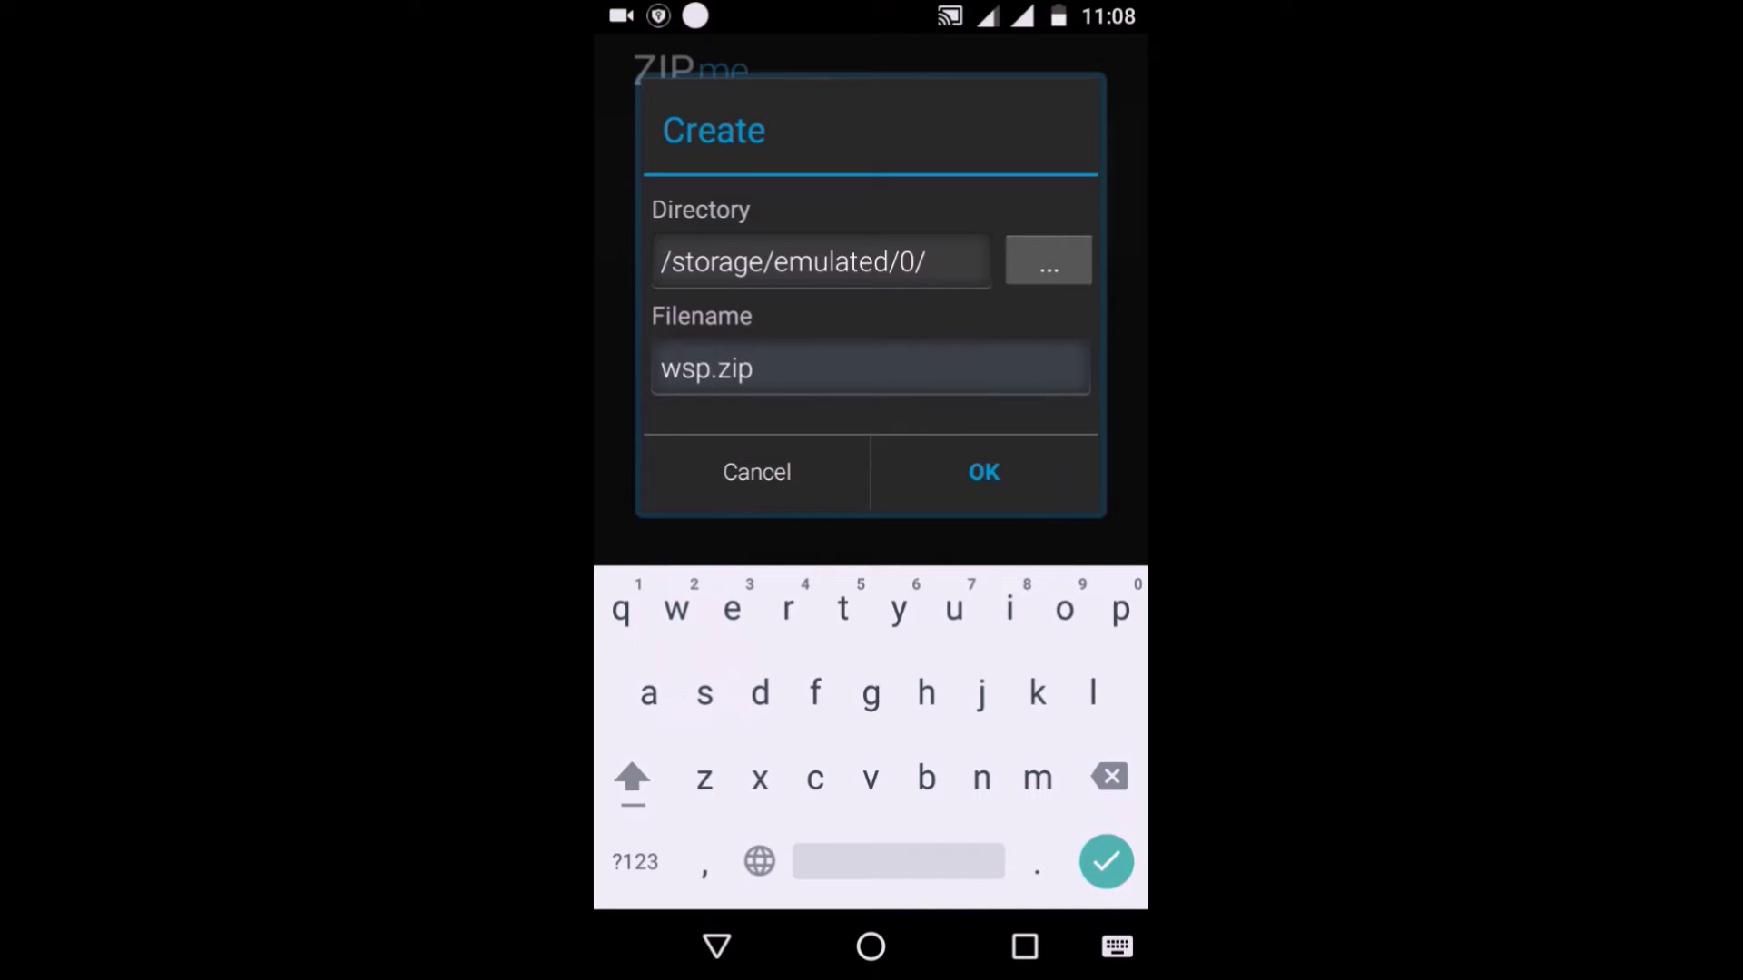
pyautogui.write('sha')
pyautogui.write('re')
# Step: Enter 'mxwspshare' as the filename and confirm creating the zip
pyautogui.click(716, 945)
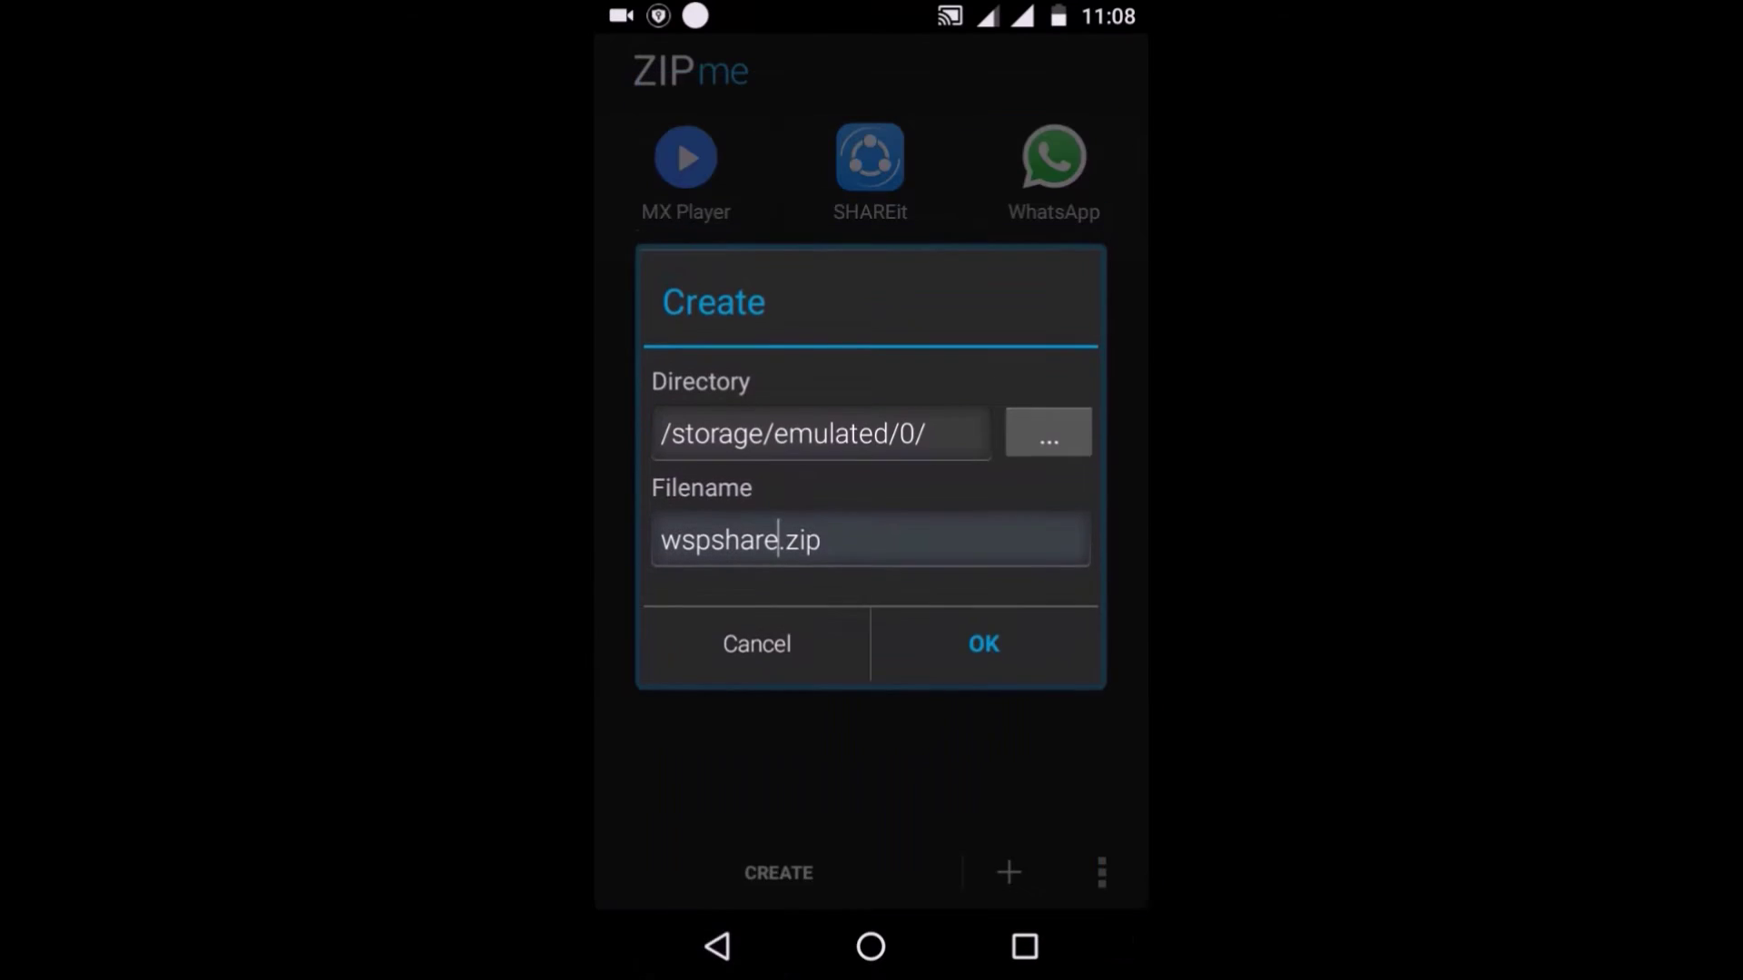
pyautogui.click(783, 539)
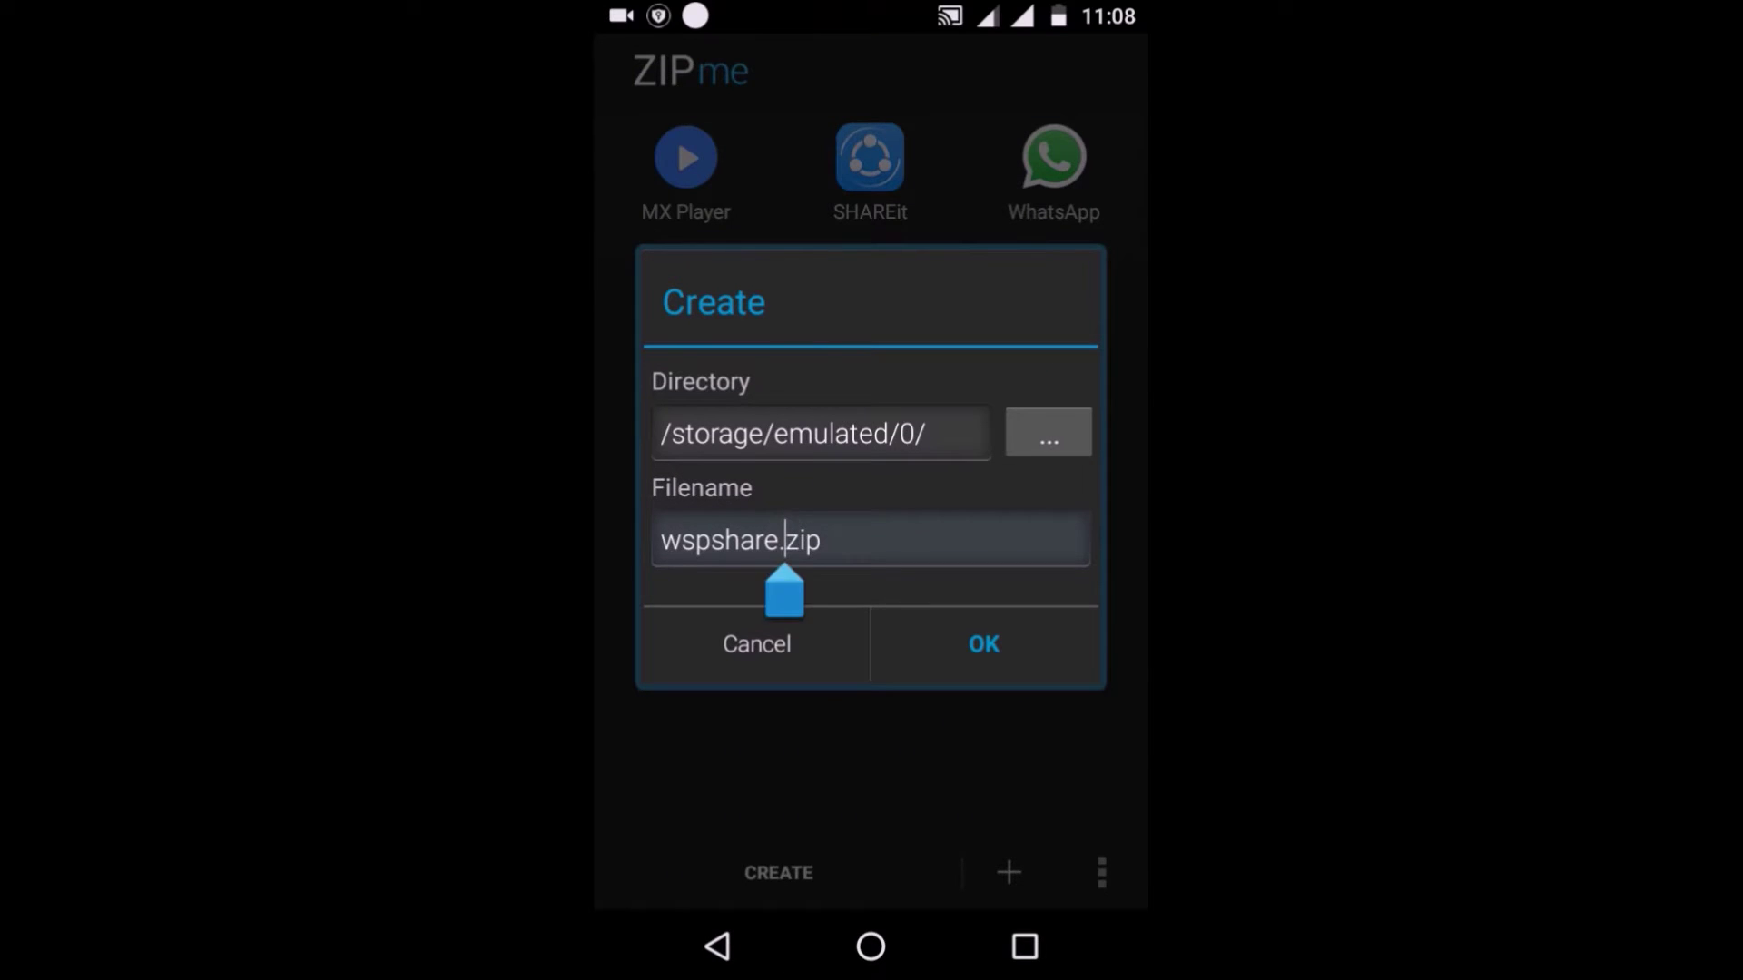
pyautogui.moveTo(783, 415); pyautogui.dragTo(636, 413)
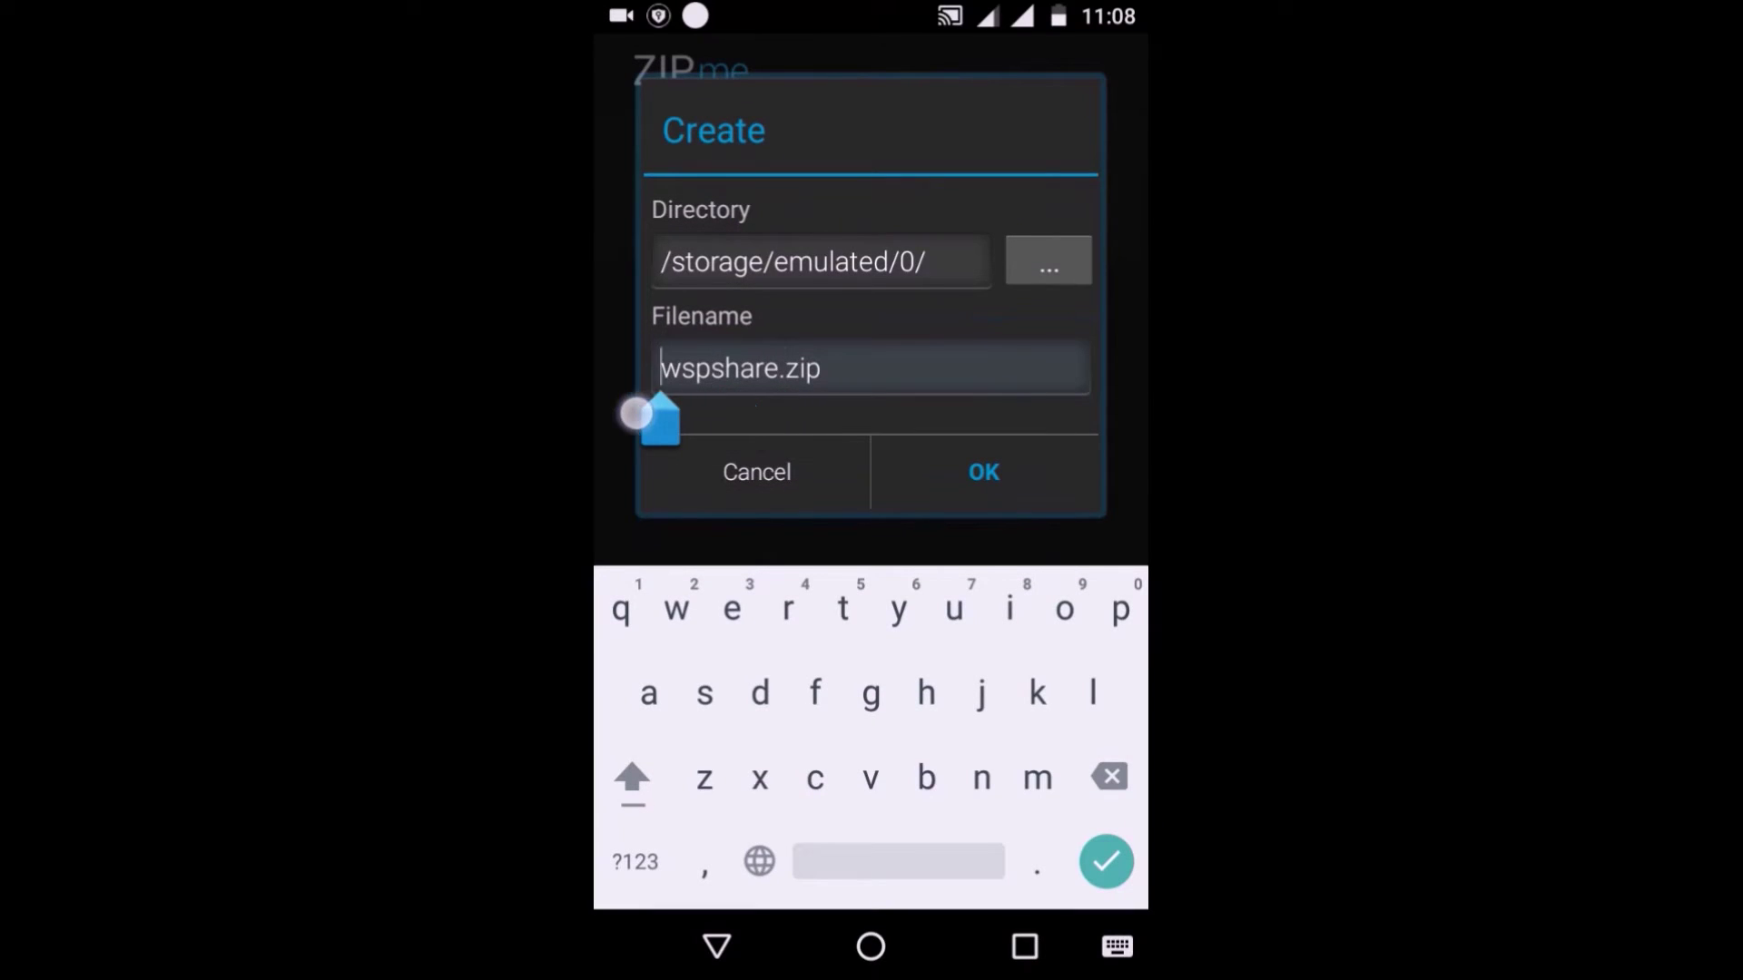
pyautogui.write('mx')
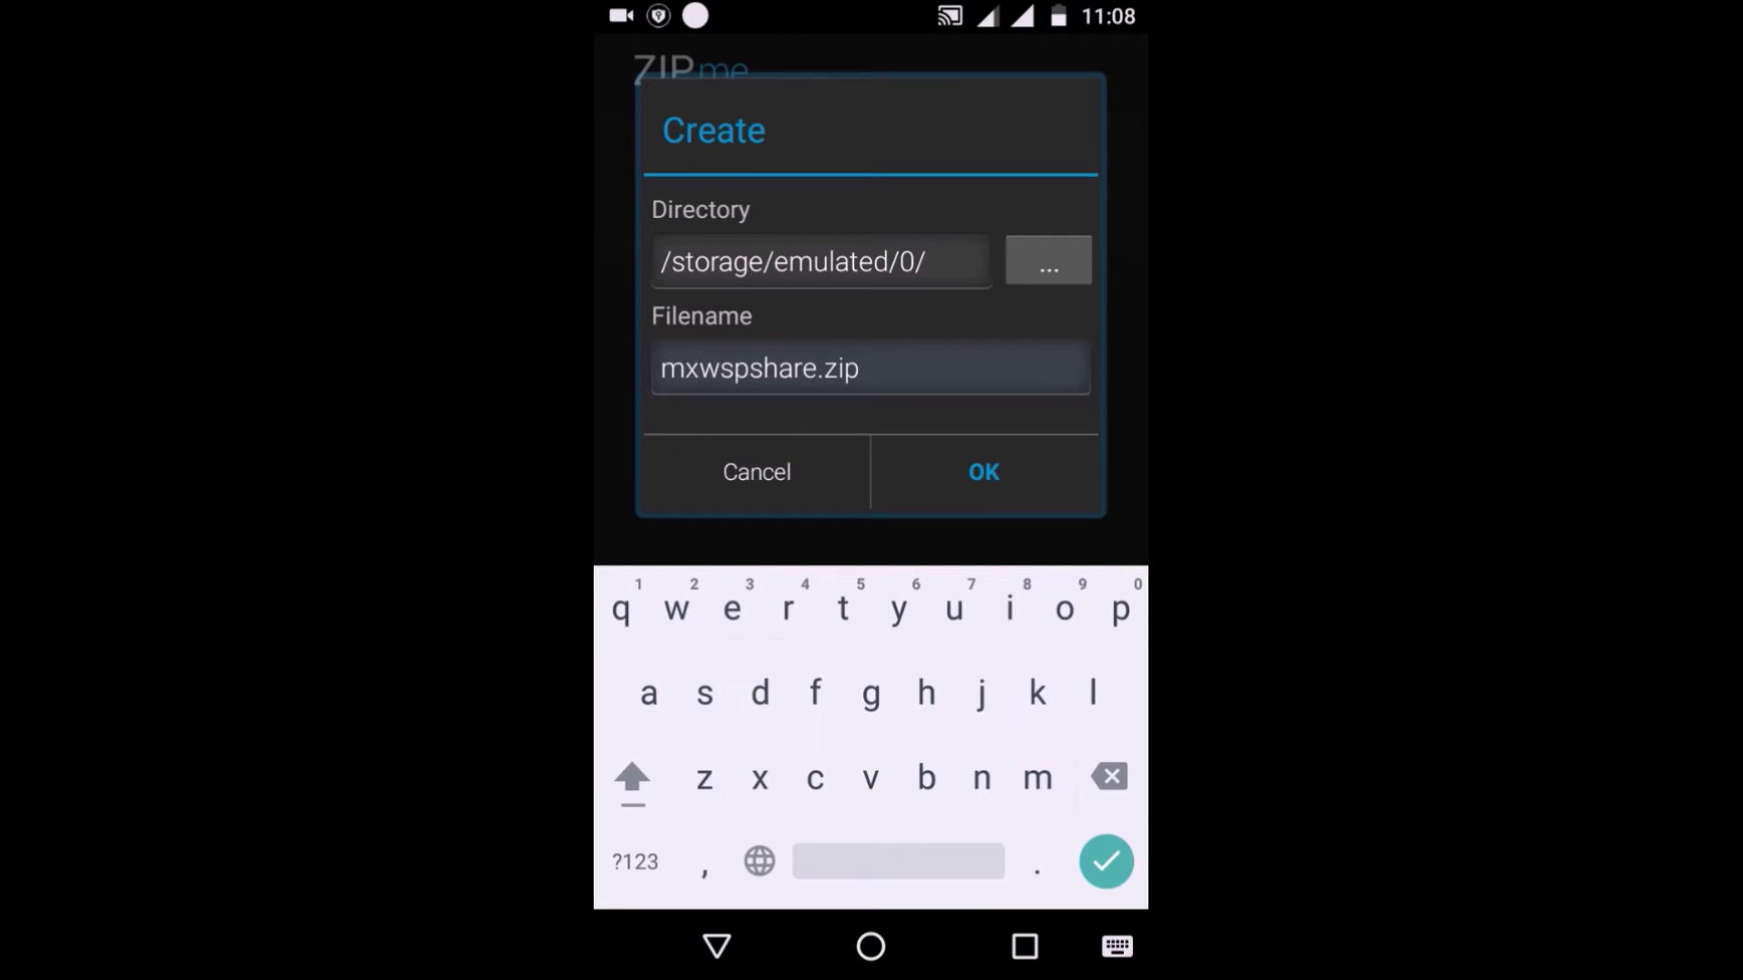
pyautogui.click(742, 368)
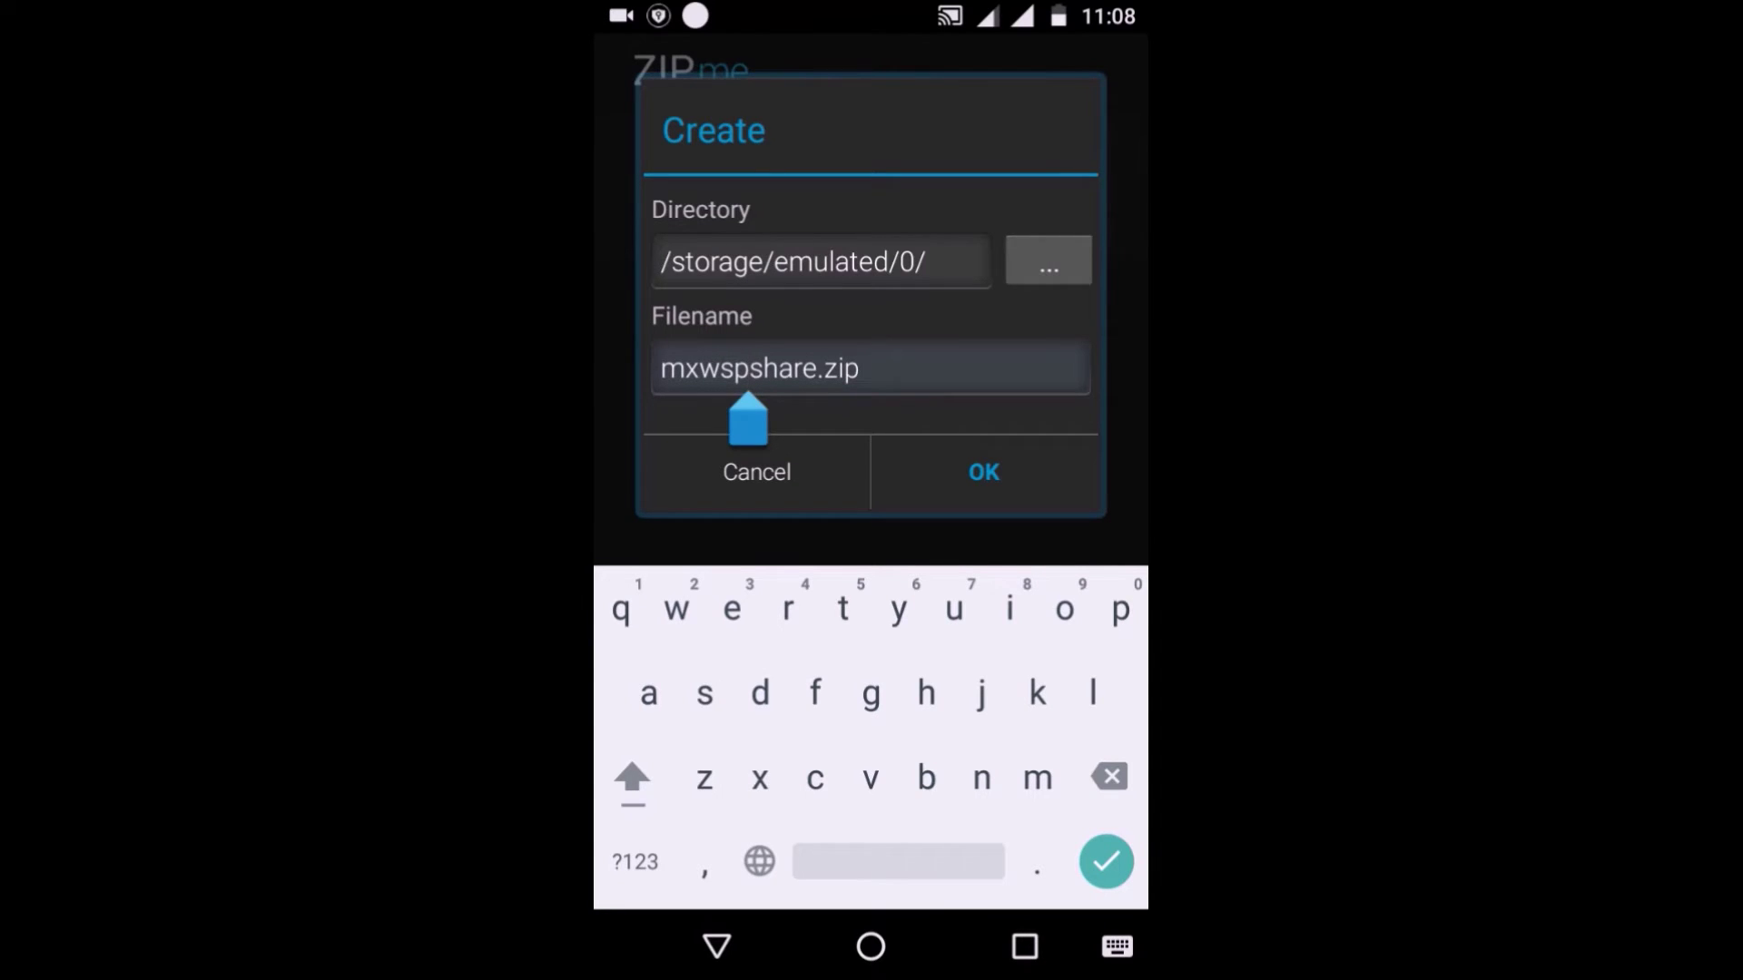
pyautogui.click(982, 471)
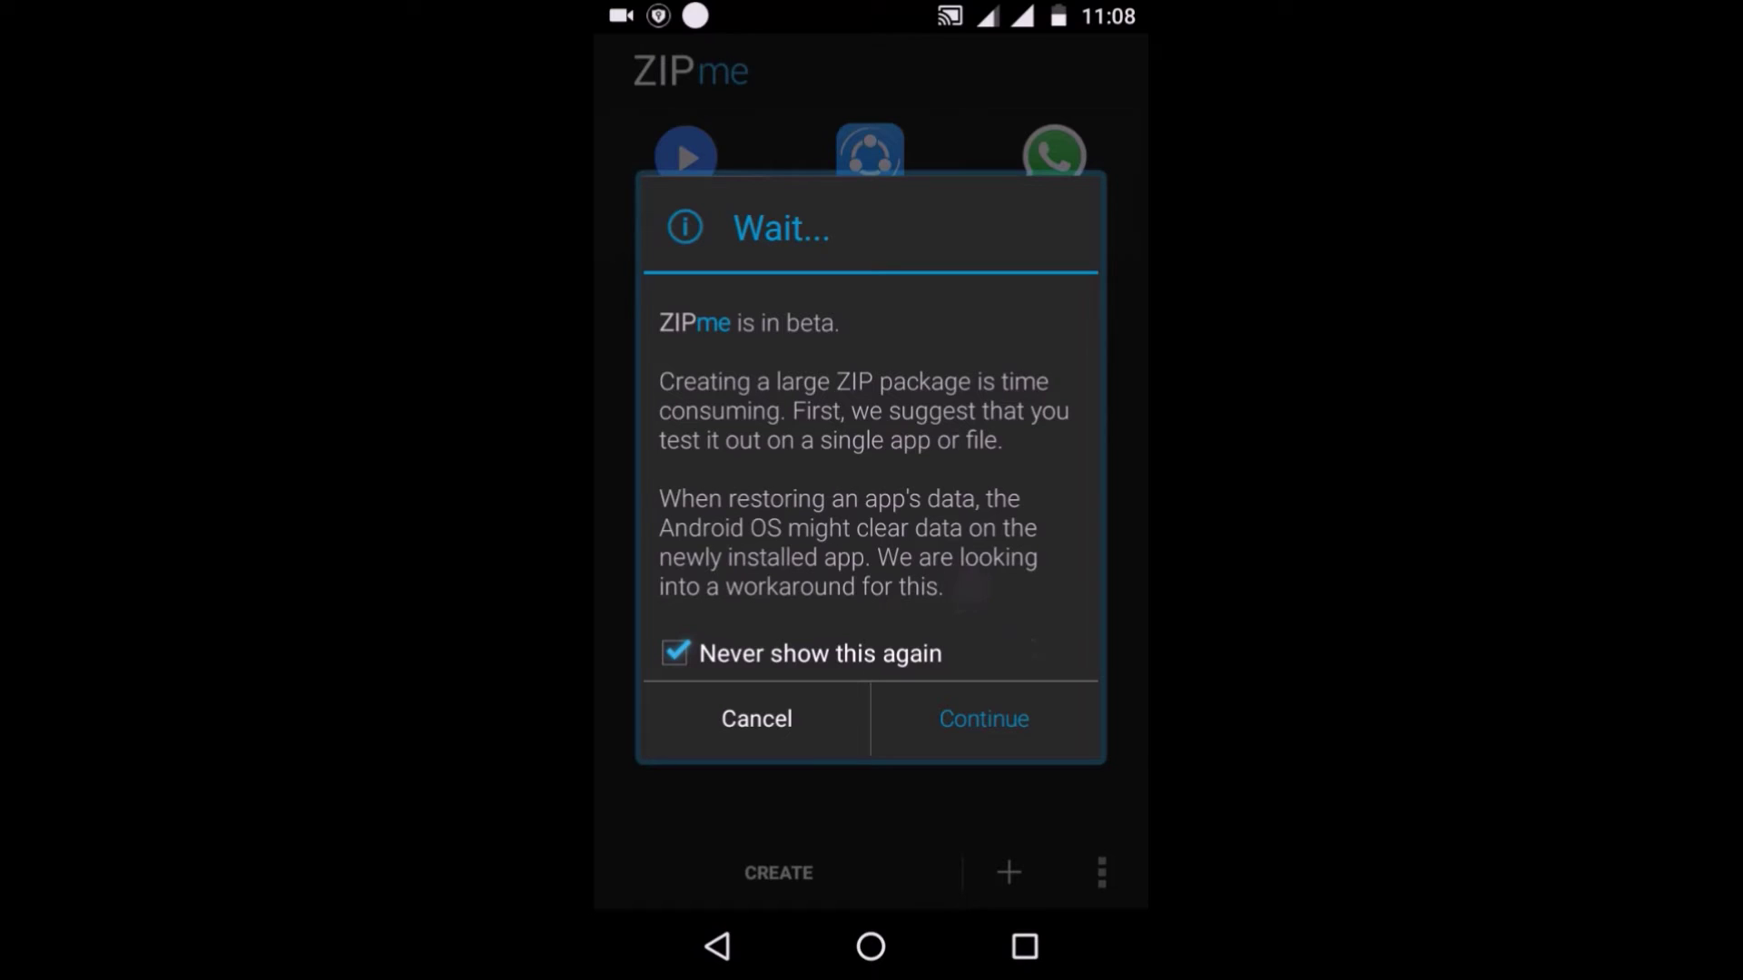
# Step: Accept the beta warning, let mxwspshare.zip build successfully, then leave ZIPme
pyautogui.click(987, 719)
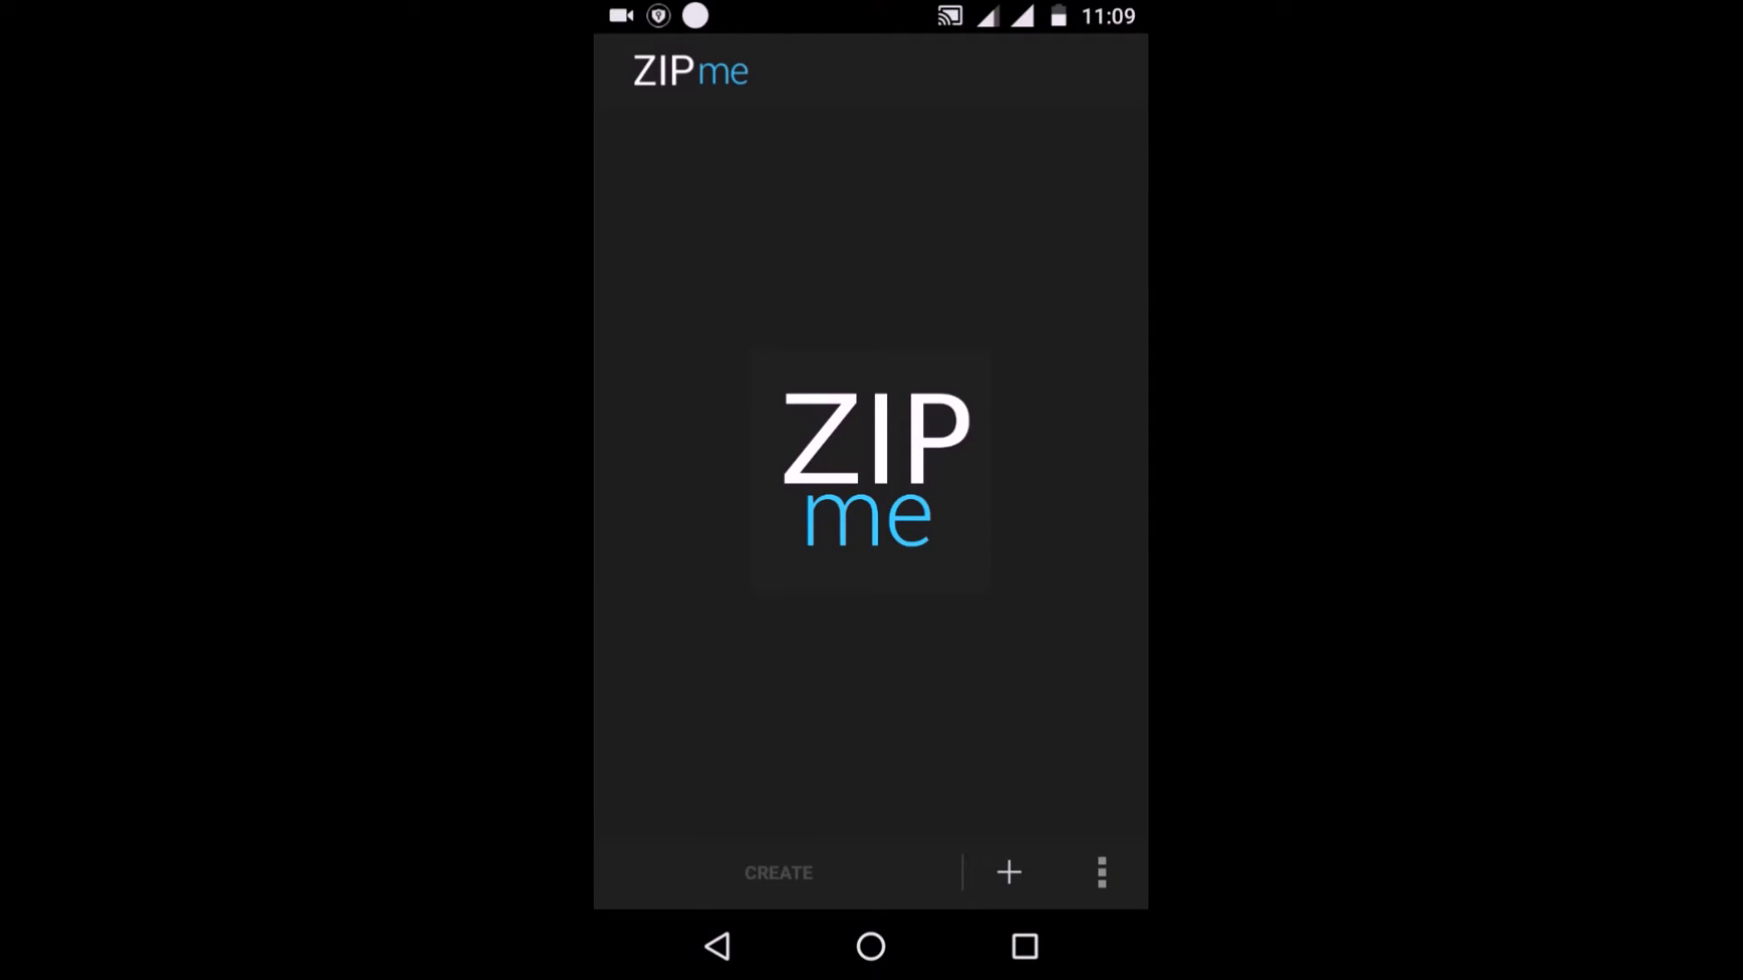
pyautogui.click(713, 937)
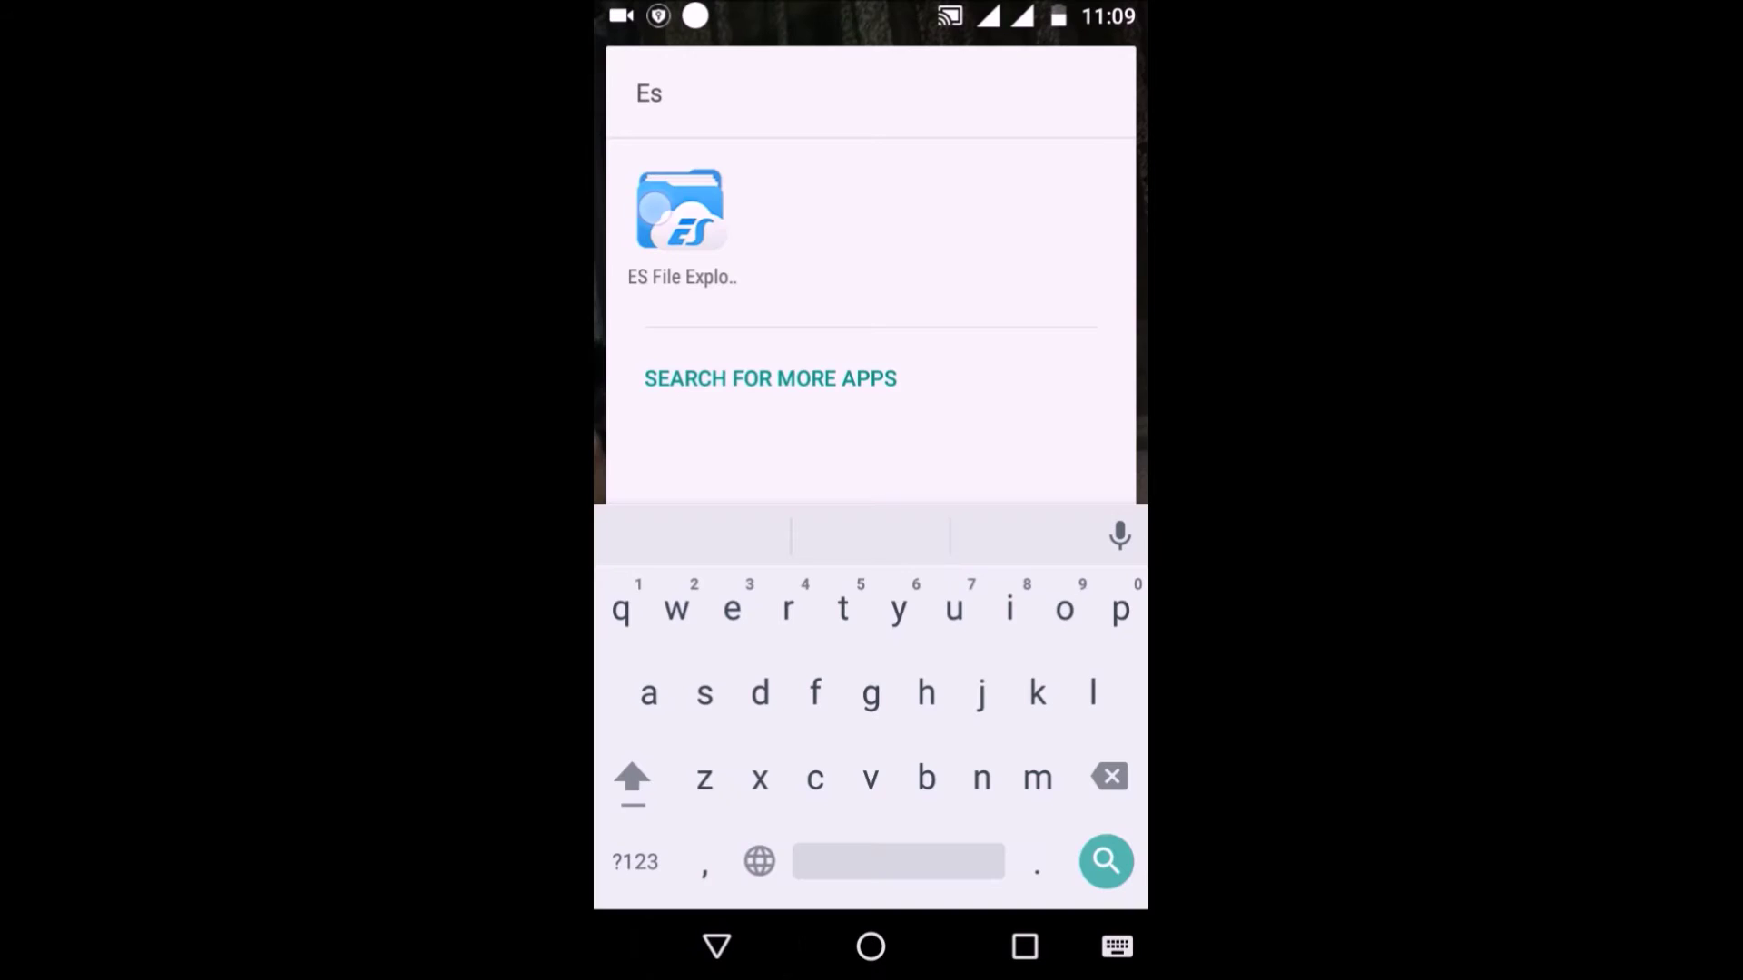
# Step: Search ES File Explorer for 'mxwspshare' and close the empty results
pyautogui.click(654, 208)
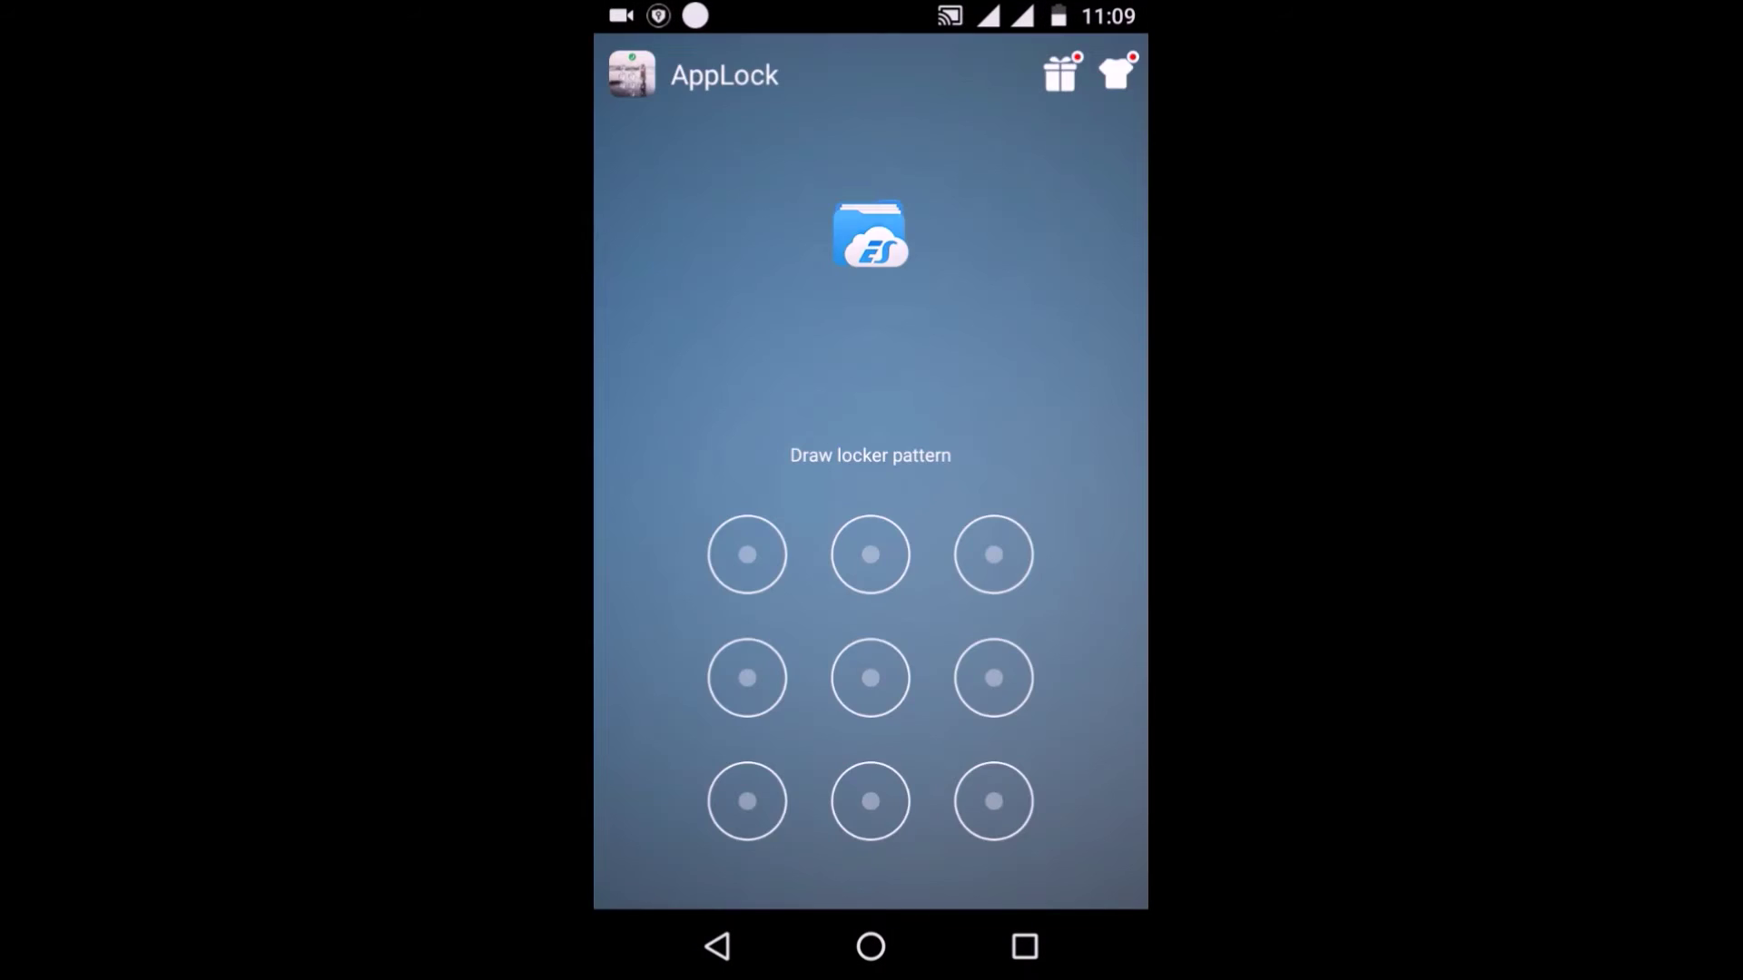
pyautogui.click(963, 90)
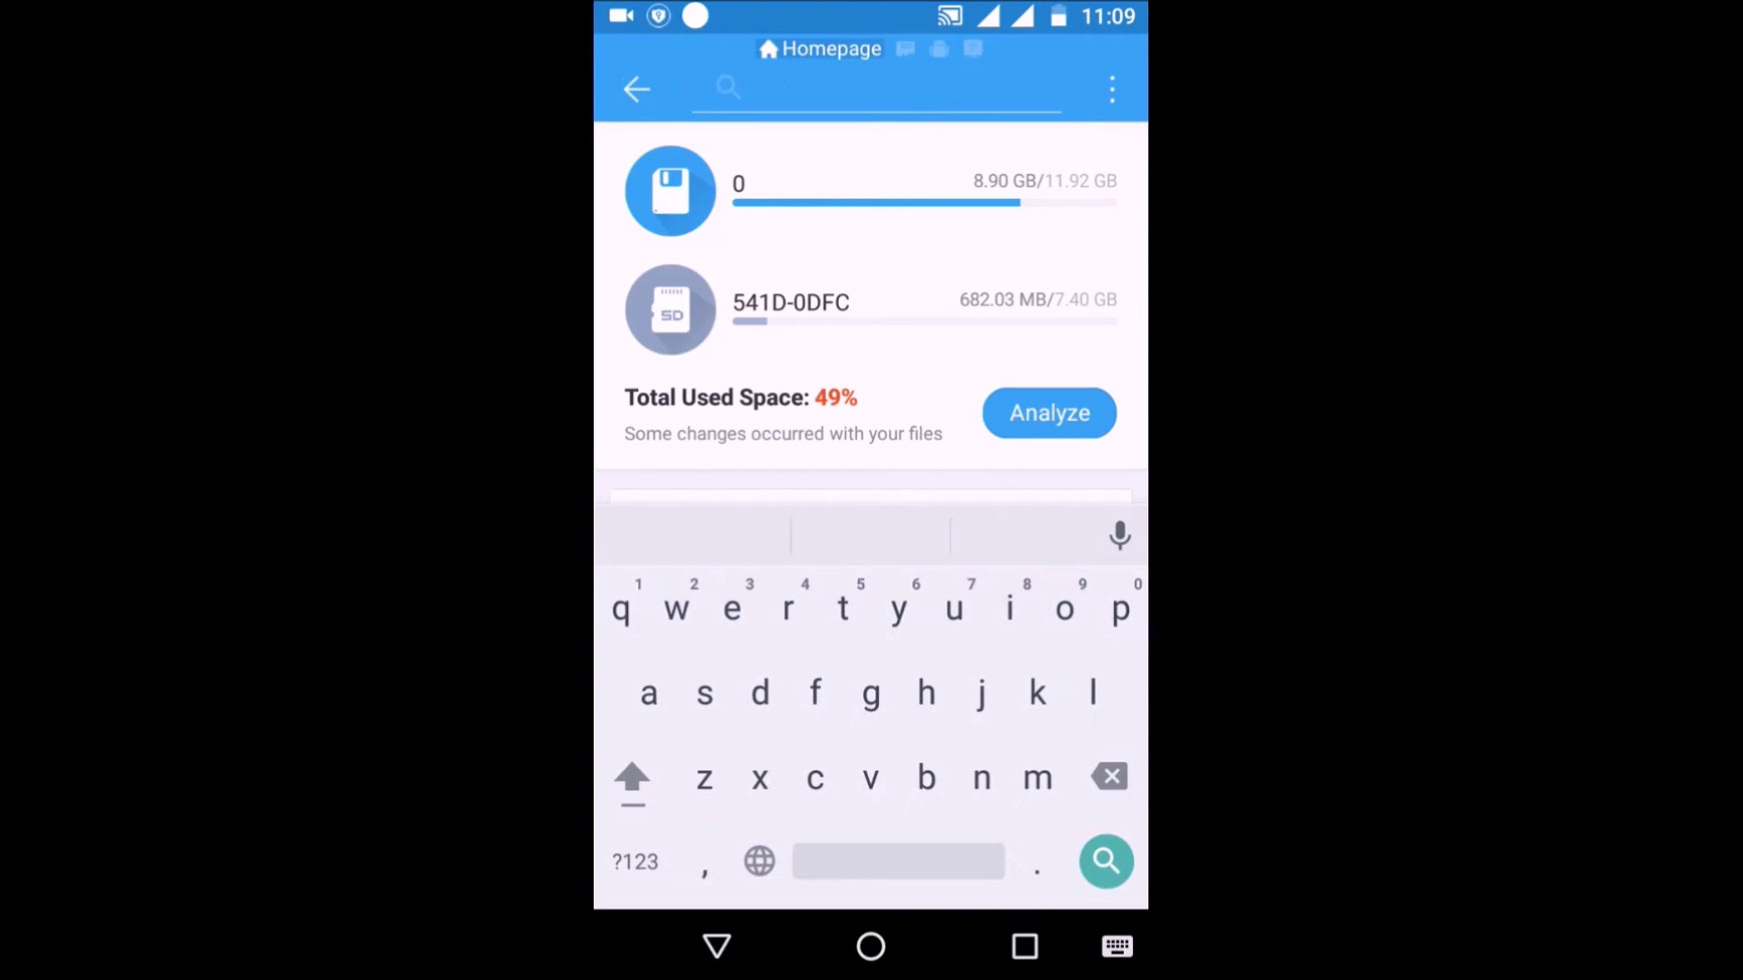
pyautogui.write('mxwspshare')
pyautogui.press('Return')
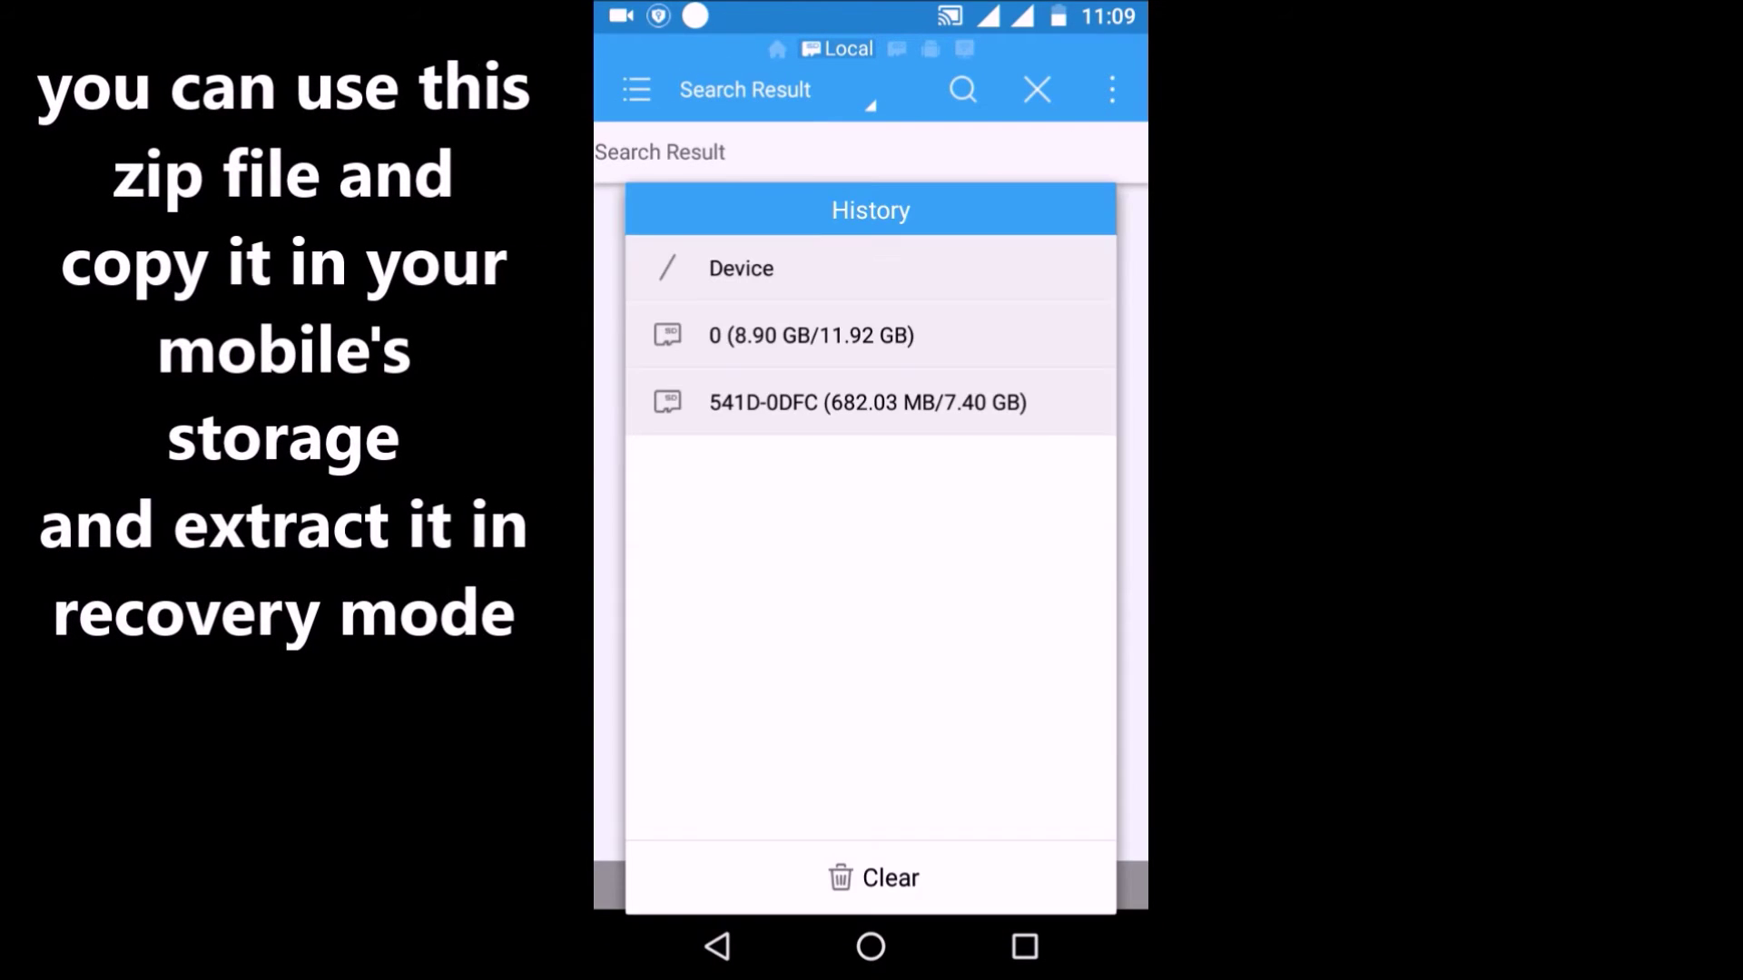
pyautogui.press('Escape')
pyautogui.scroll(-10, 871, 517)
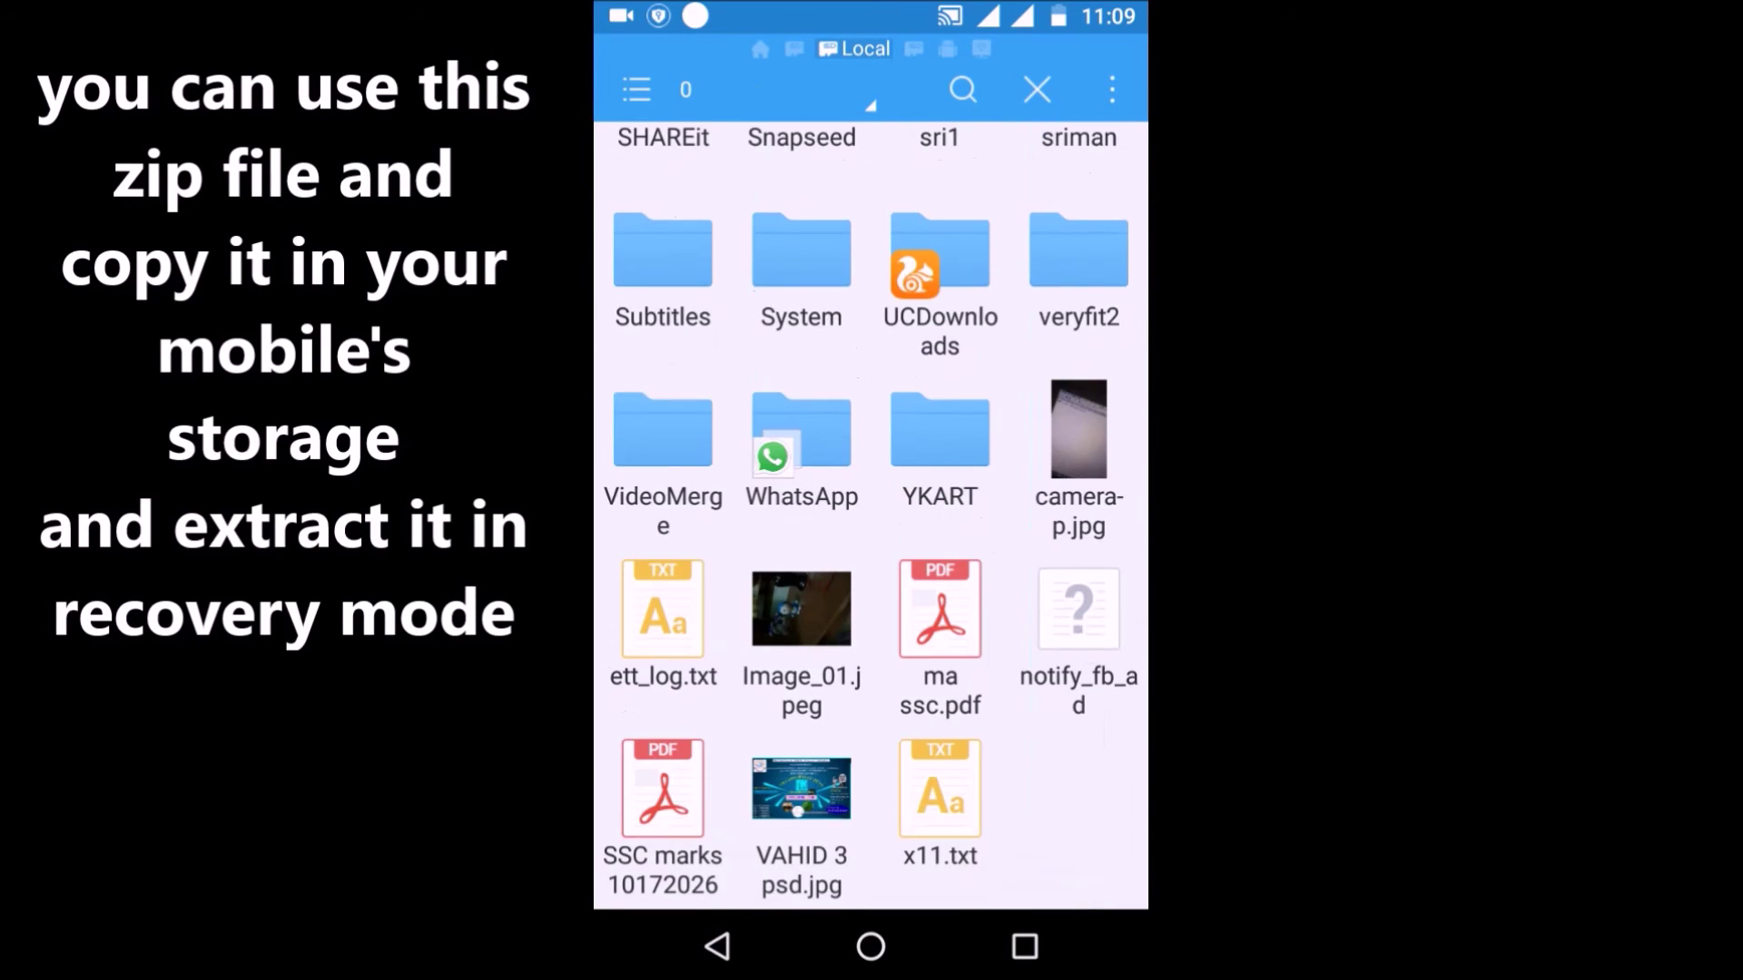
pyautogui.scroll(2, 1077, 781)
pyautogui.scroll(3, 1077, 781)
pyautogui.scroll(4, 1078, 782)
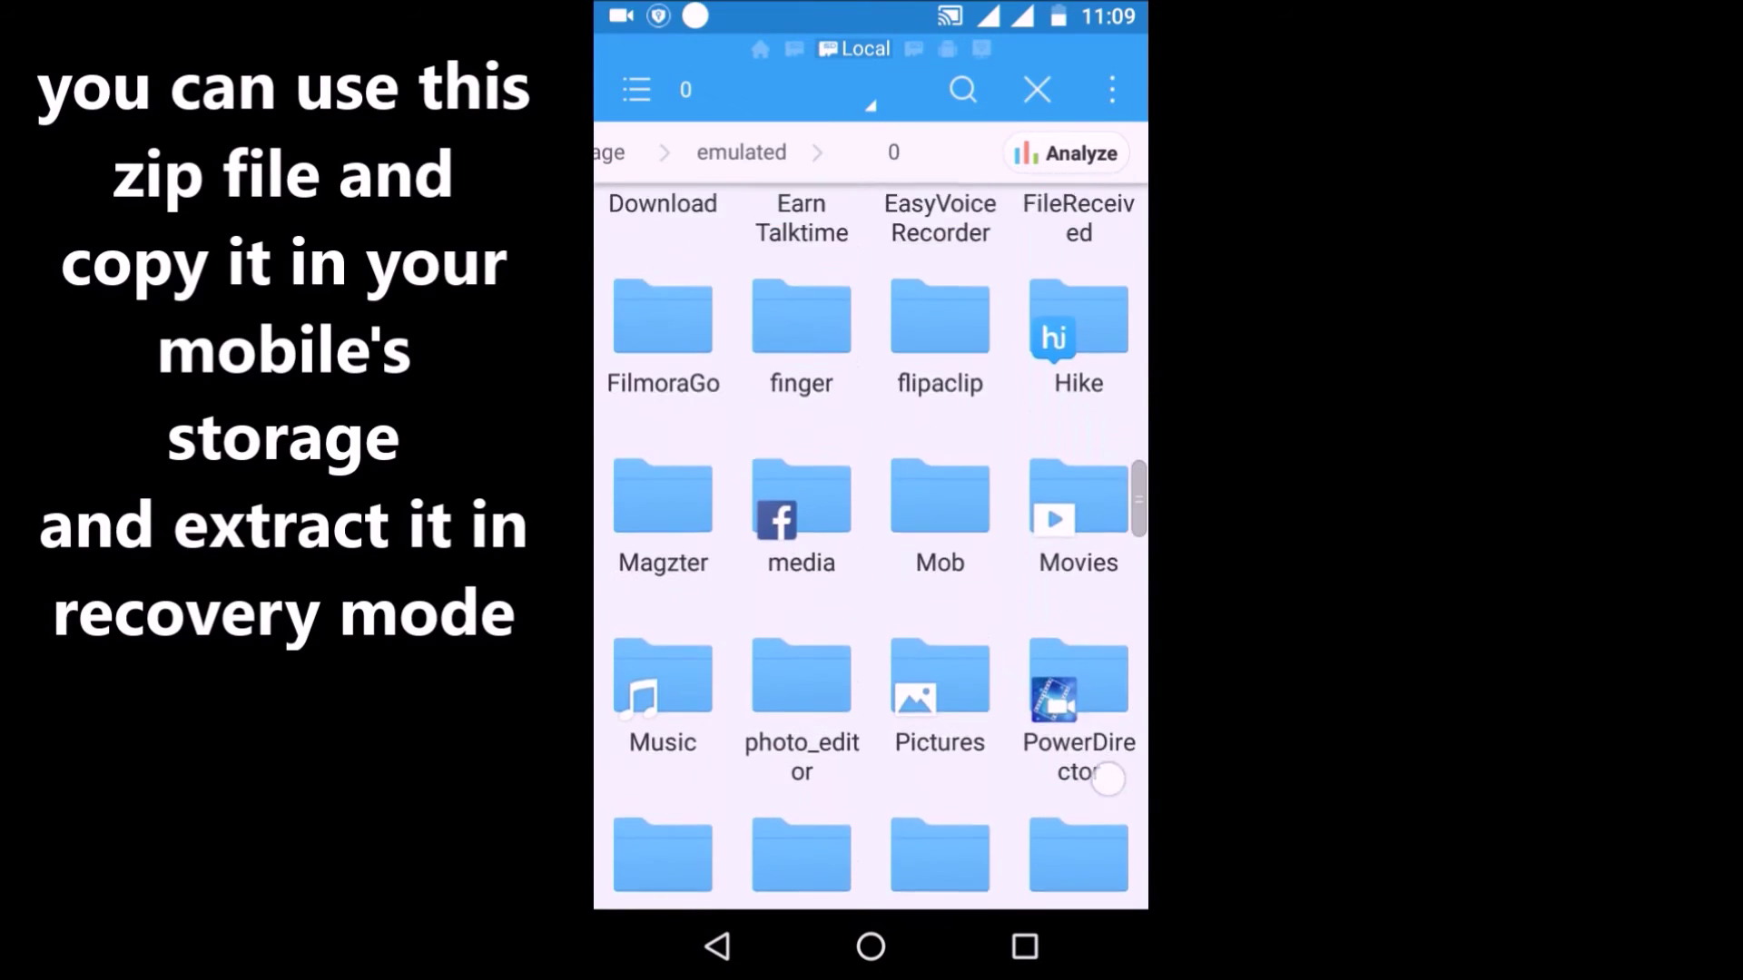
pyautogui.scroll(3, 1076, 782)
pyautogui.scroll(4, 1077, 781)
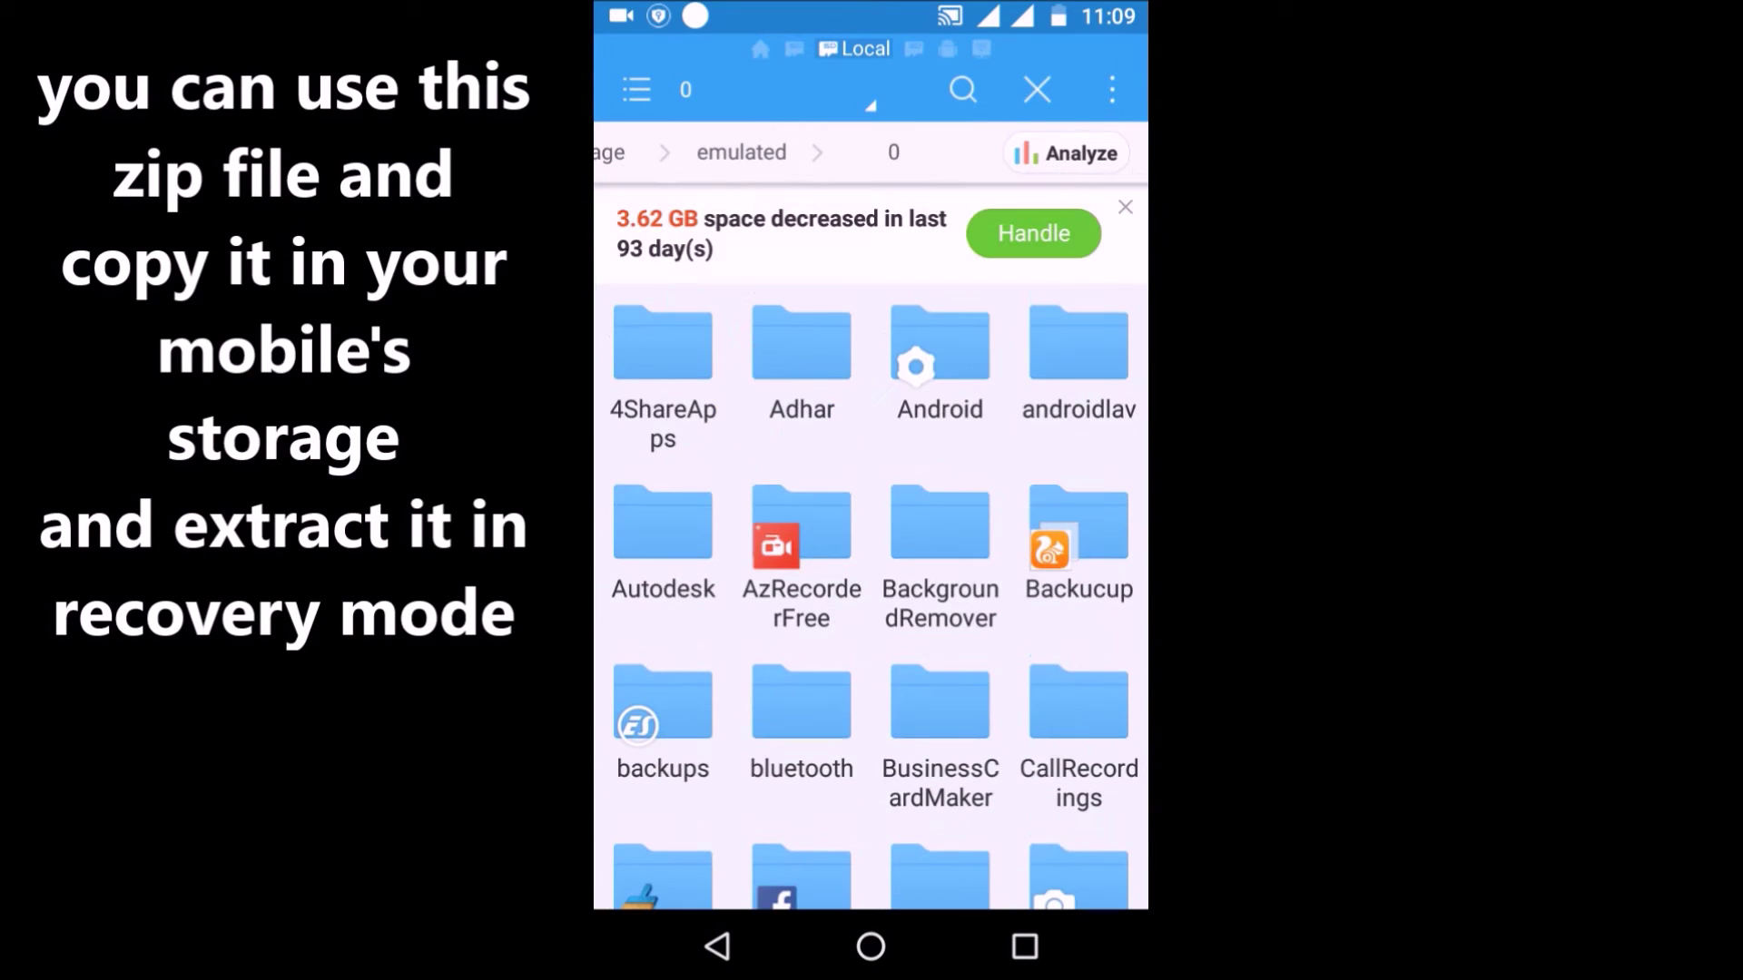
pyautogui.scroll(-2, 872, 544)
pyautogui.scroll(-3, 872, 545)
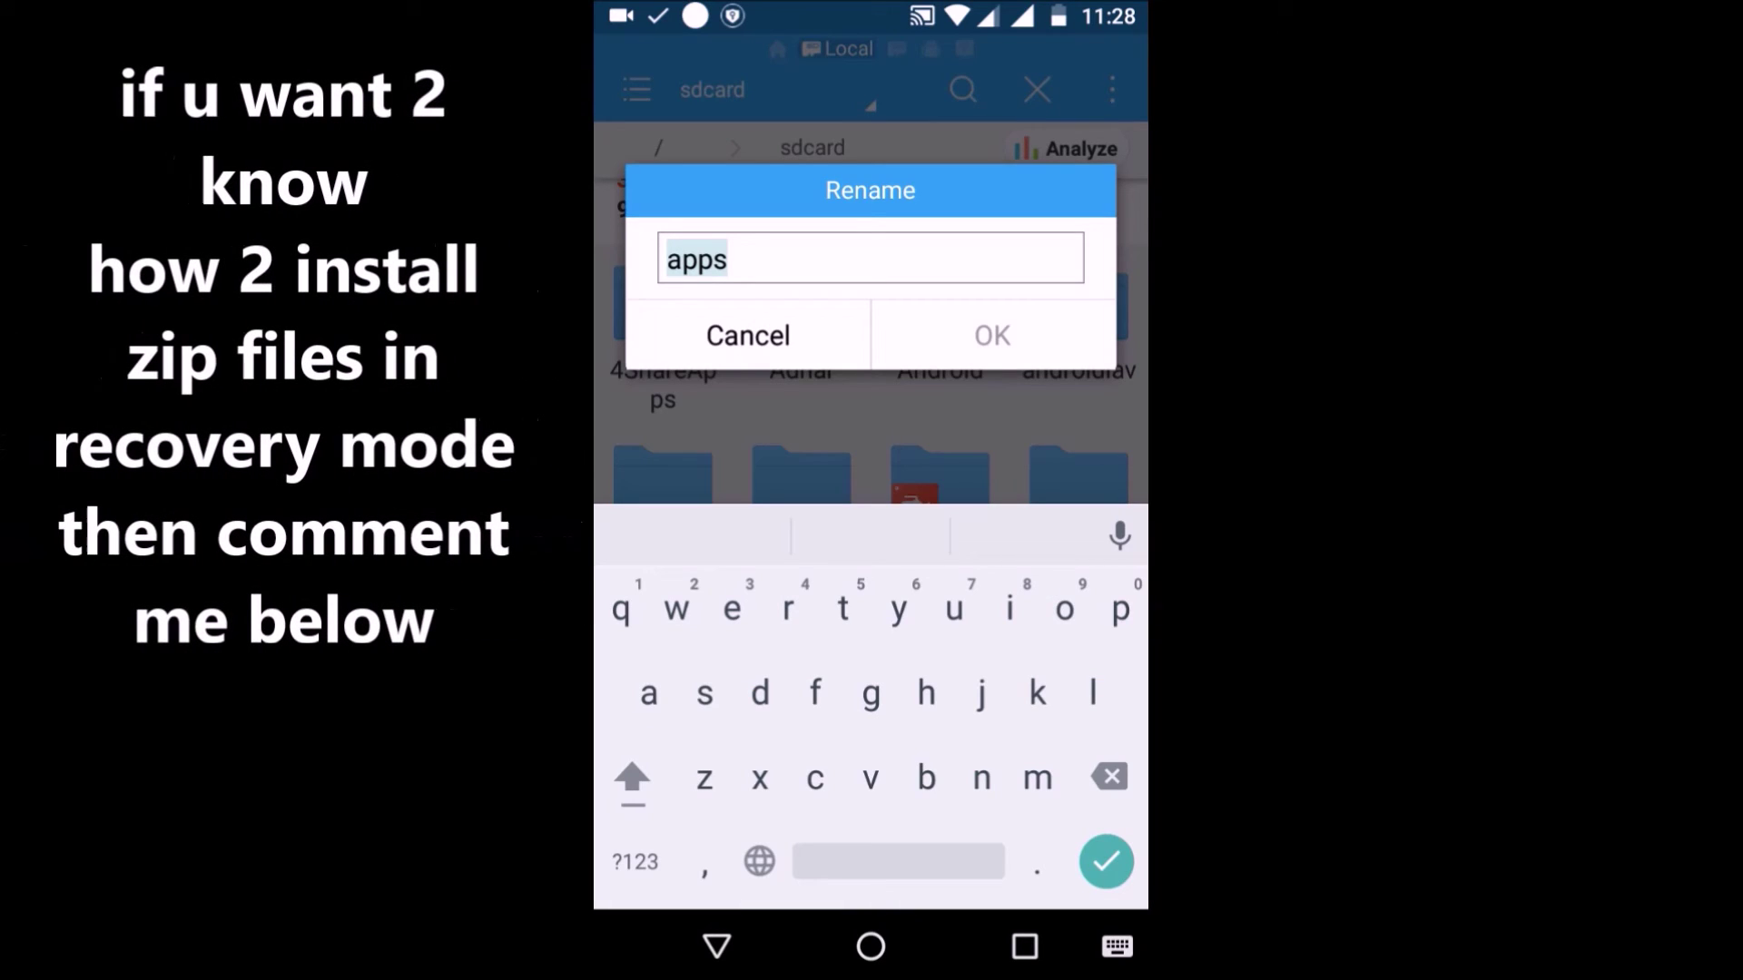
pyautogui.write('prei')
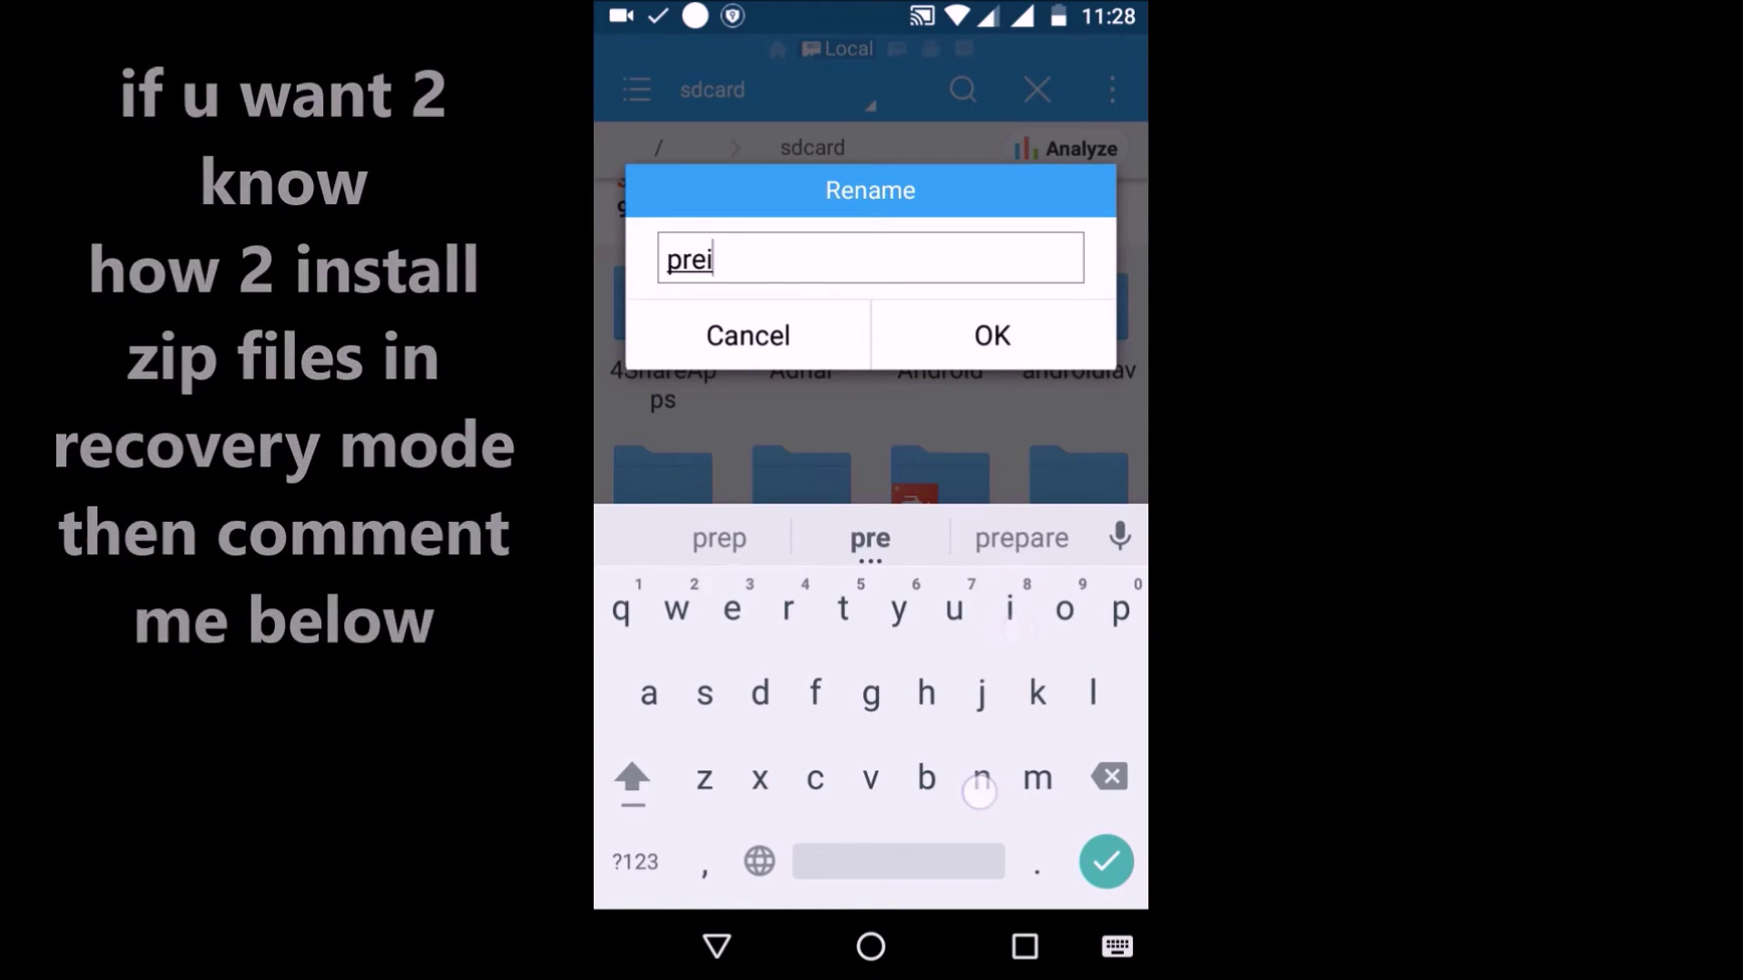
pyautogui.write('nsta')
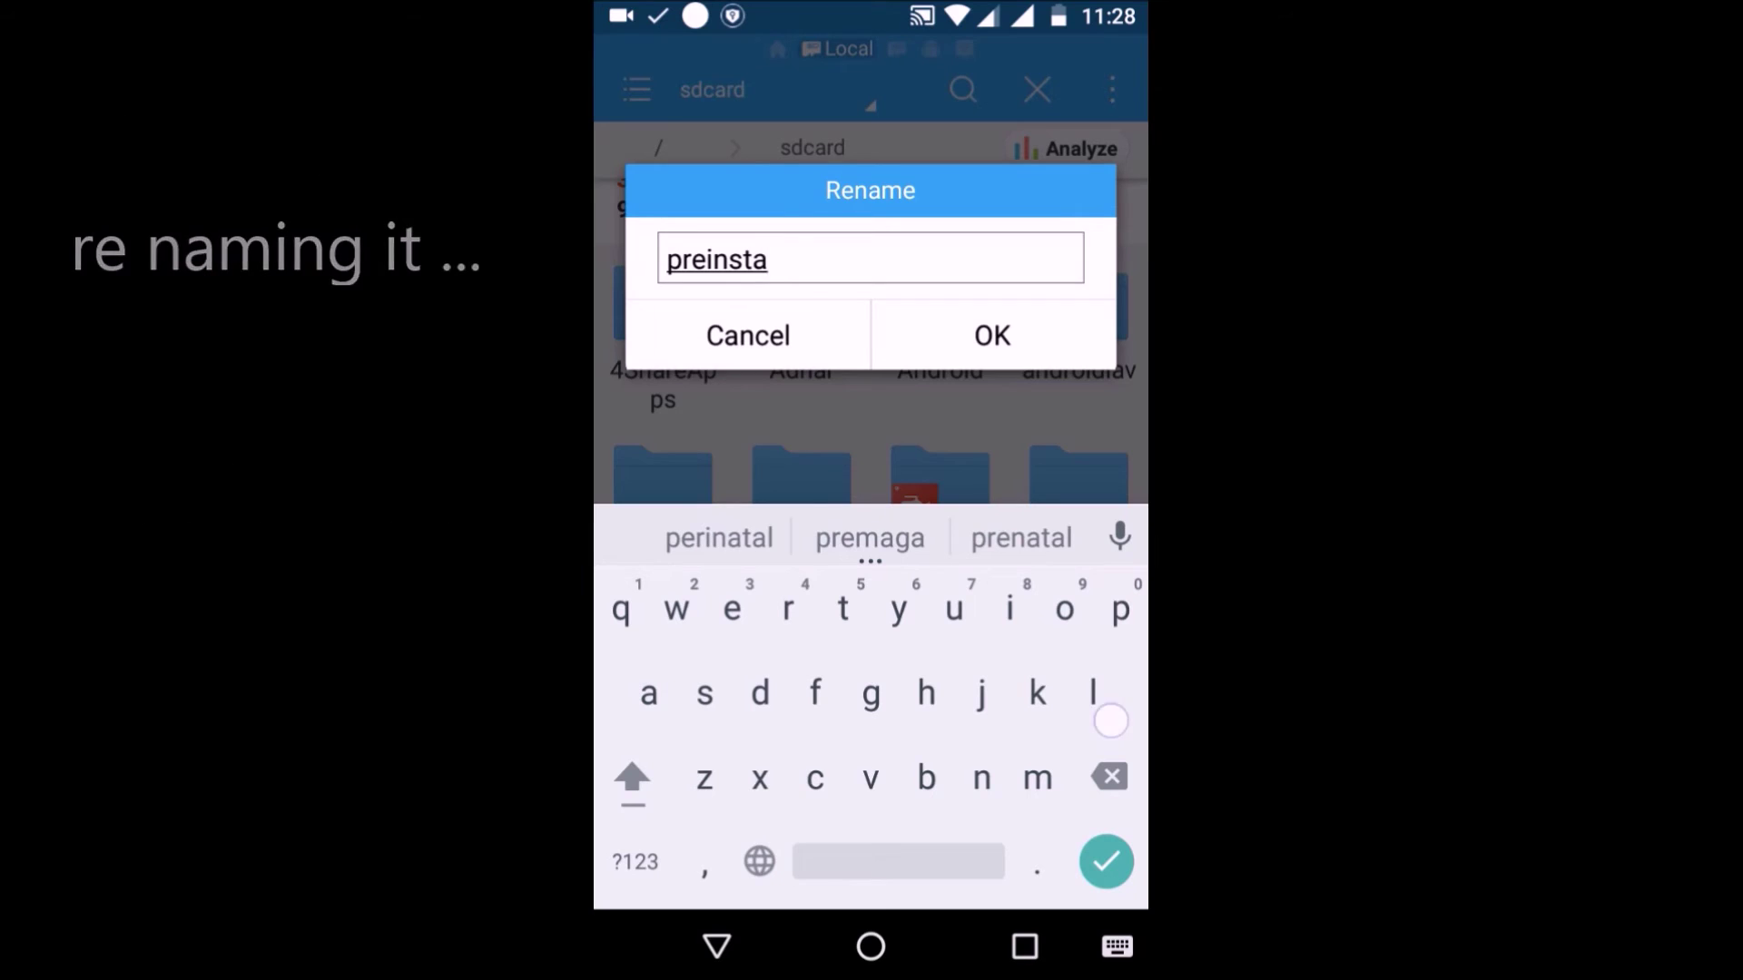
pyautogui.write('lled')
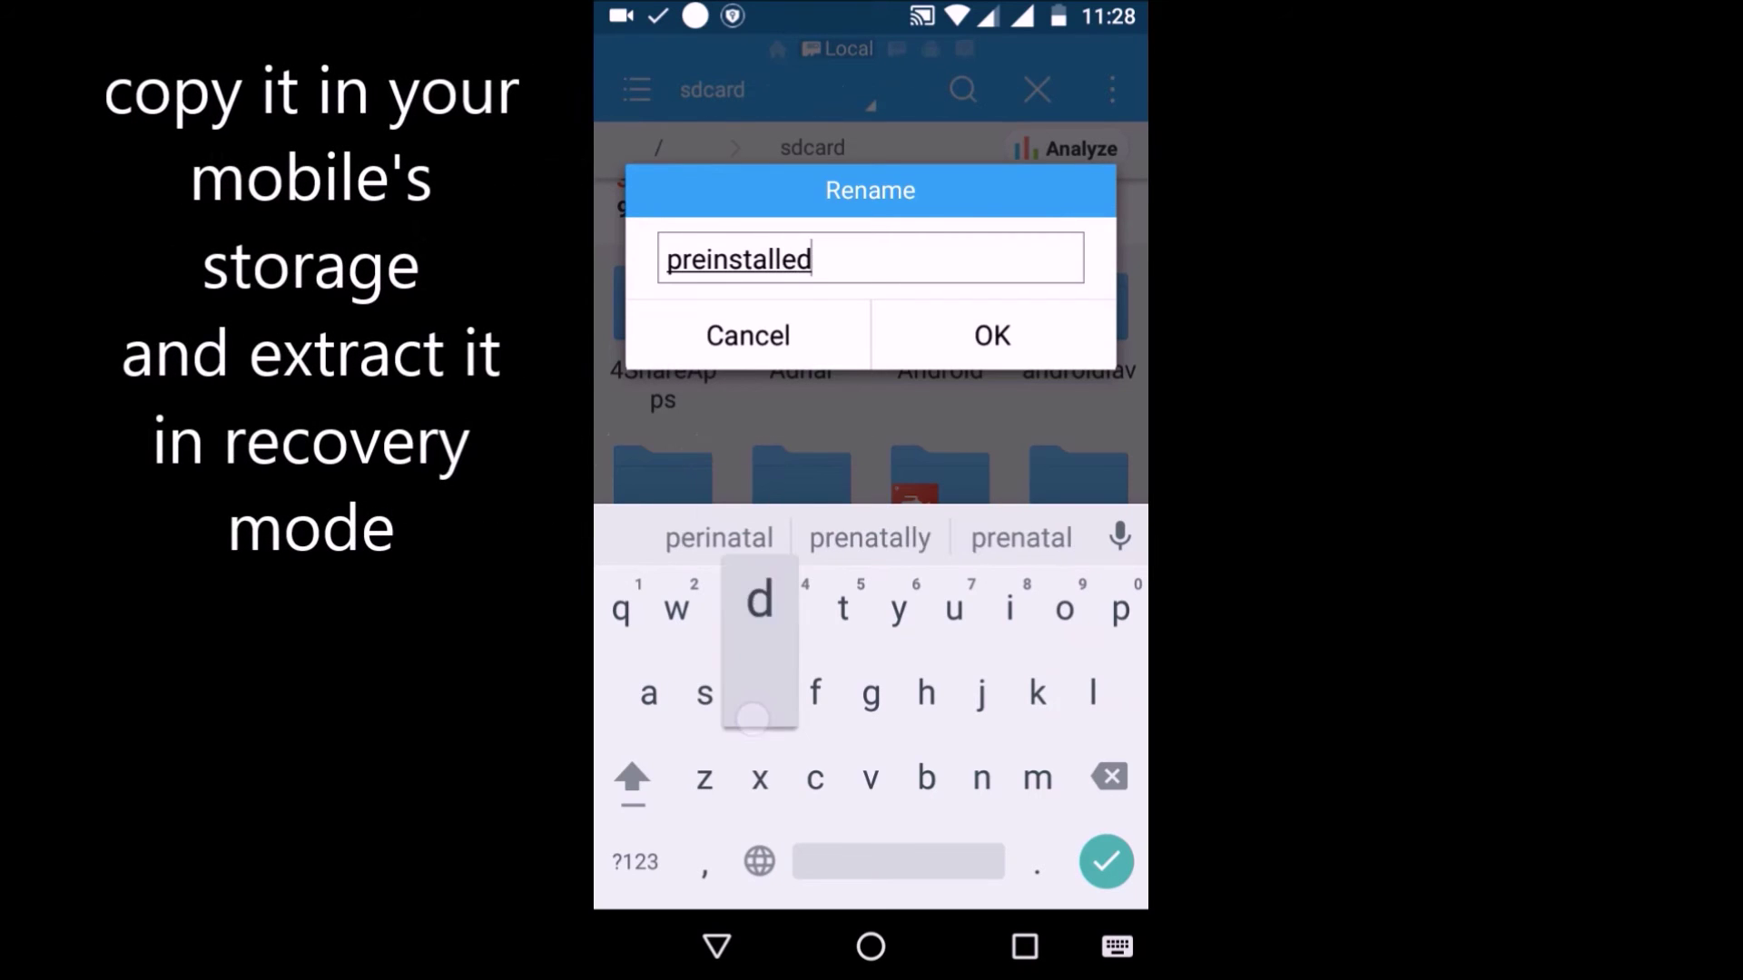
pyautogui.write('app')
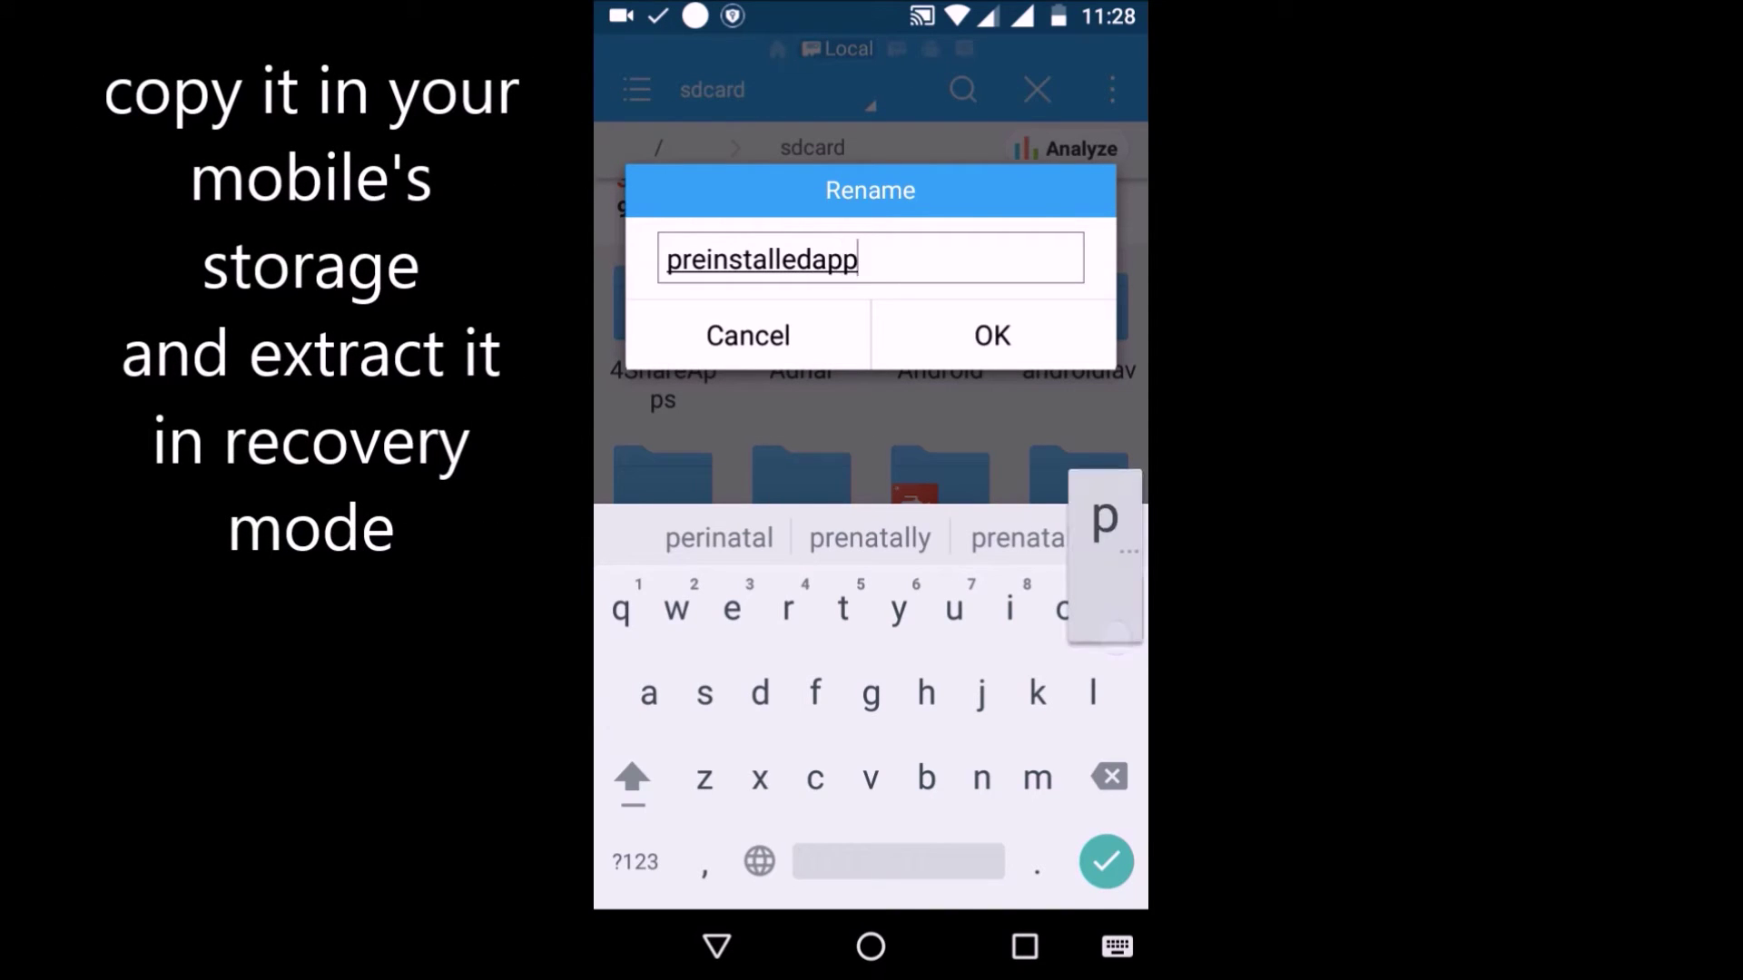
pyautogui.write('s')
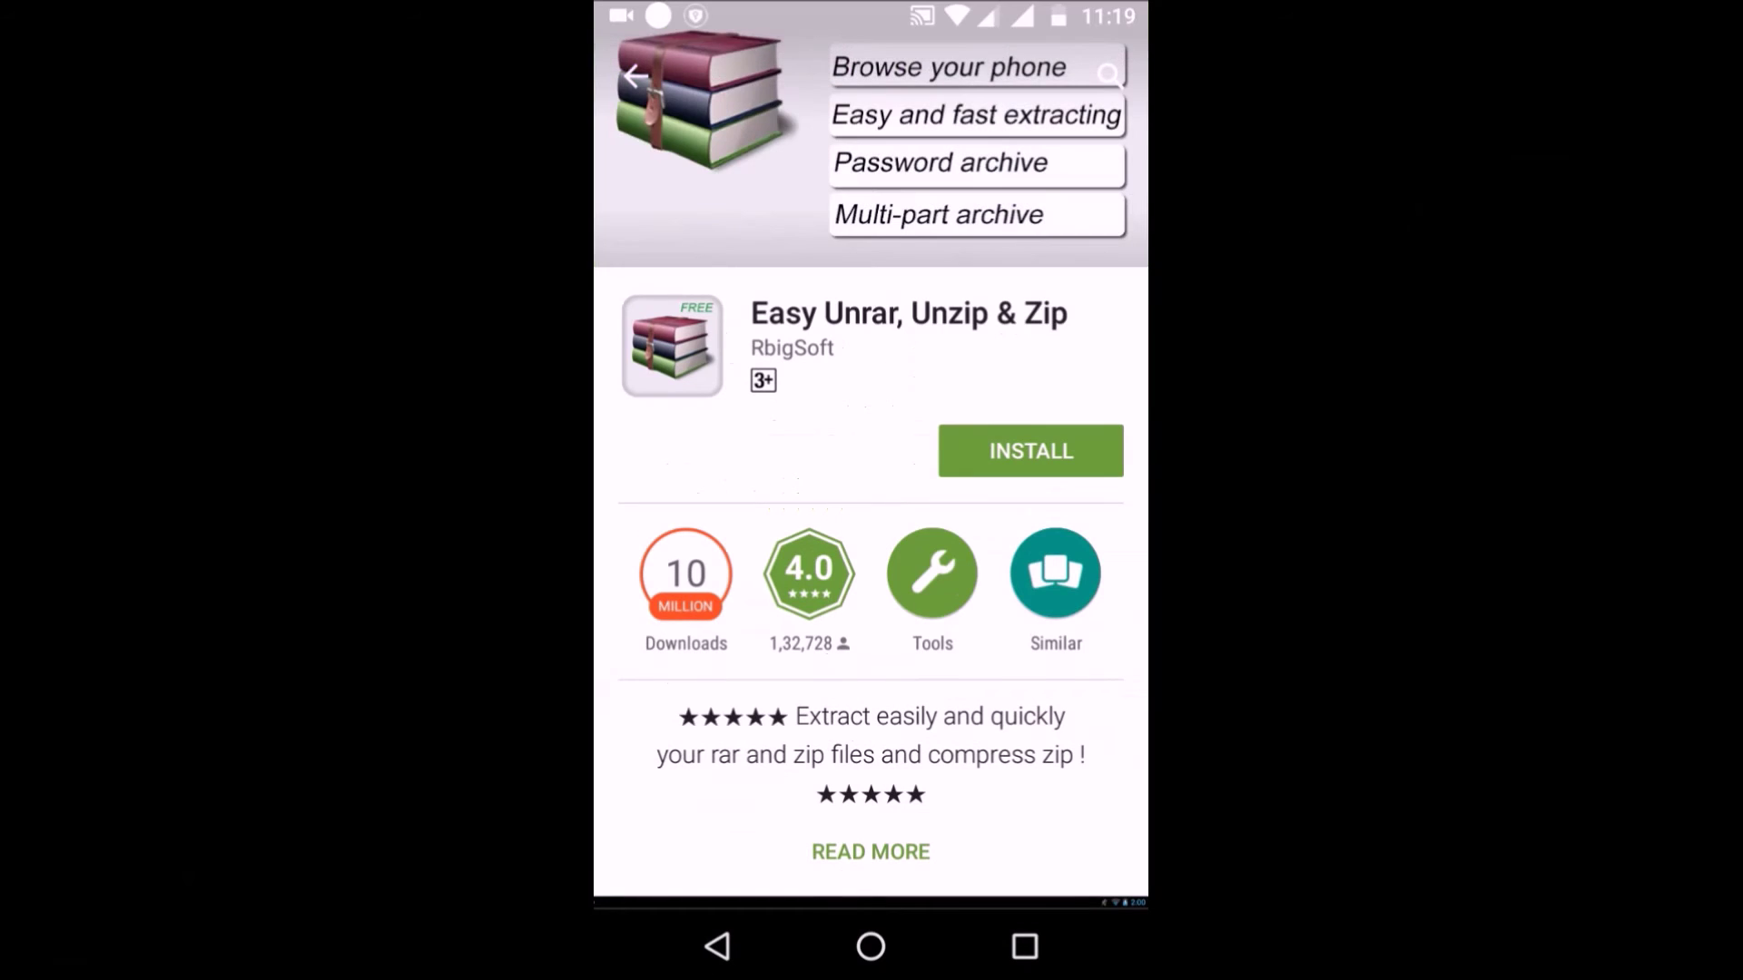
pyautogui.scroll(-5, 1043, 614)
pyautogui.scroll(3, 1097, 408)
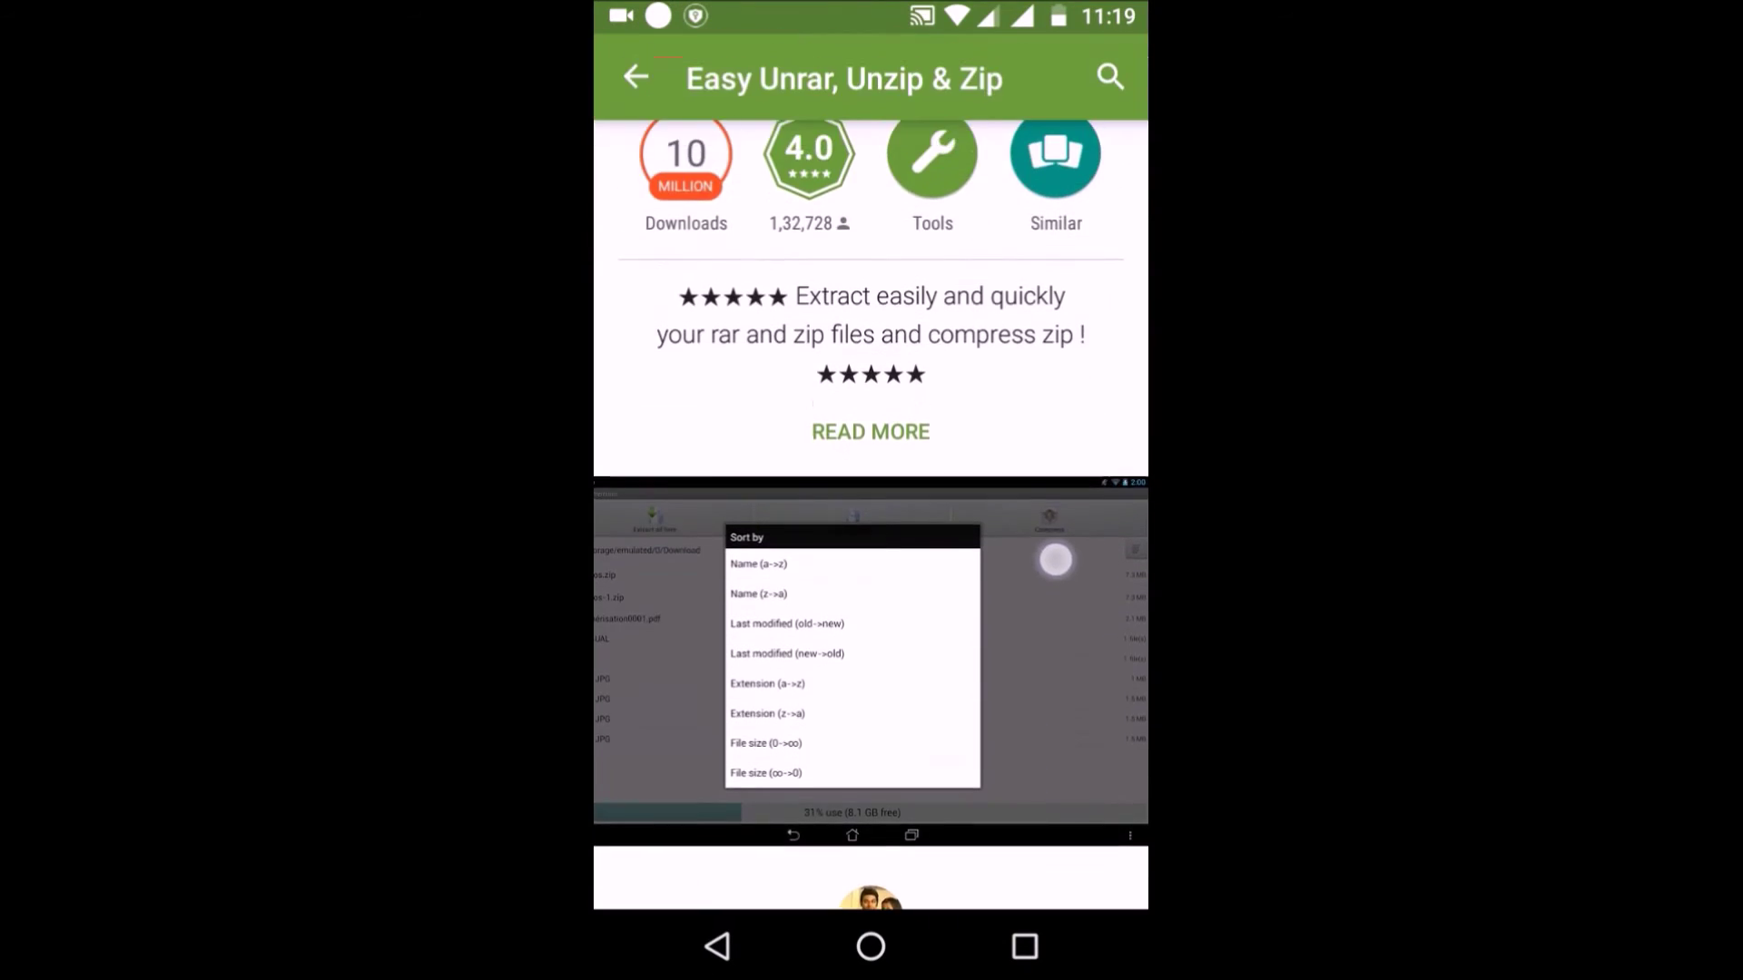
pyautogui.scroll(3, 1052, 750)
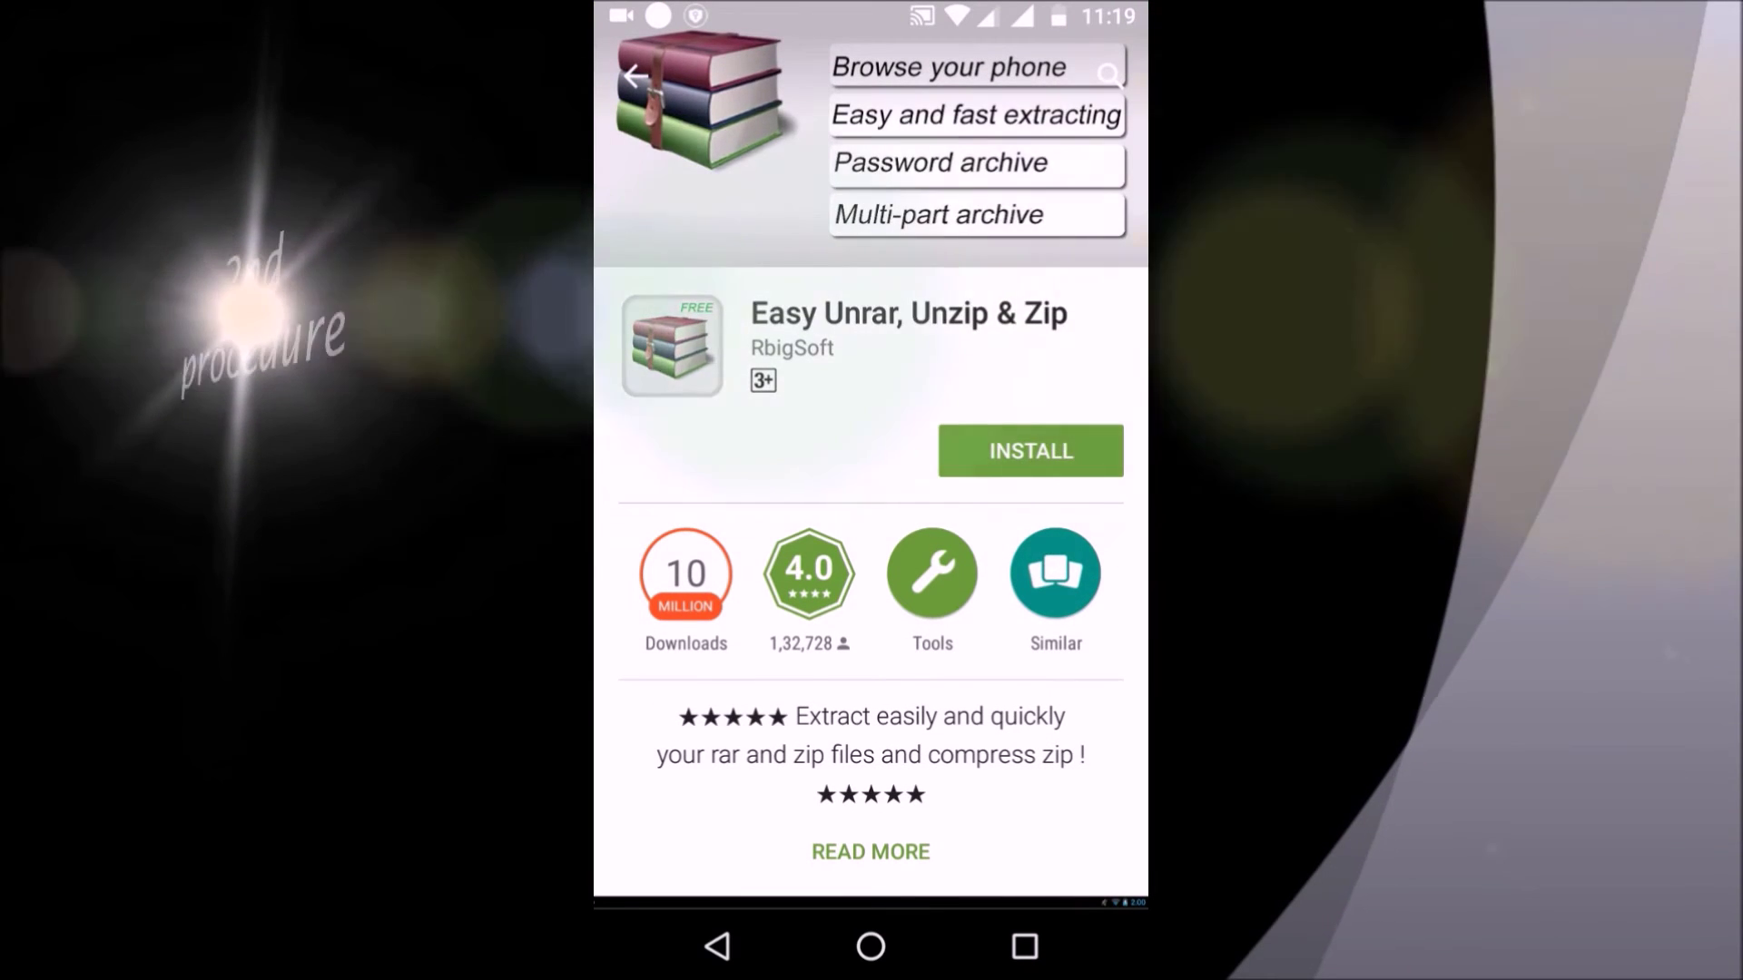
# Step: Install Easy Unrar, Unzip & Zip, accepting its requested permissions
pyautogui.click(1030, 451)
pyautogui.click(1004, 571)
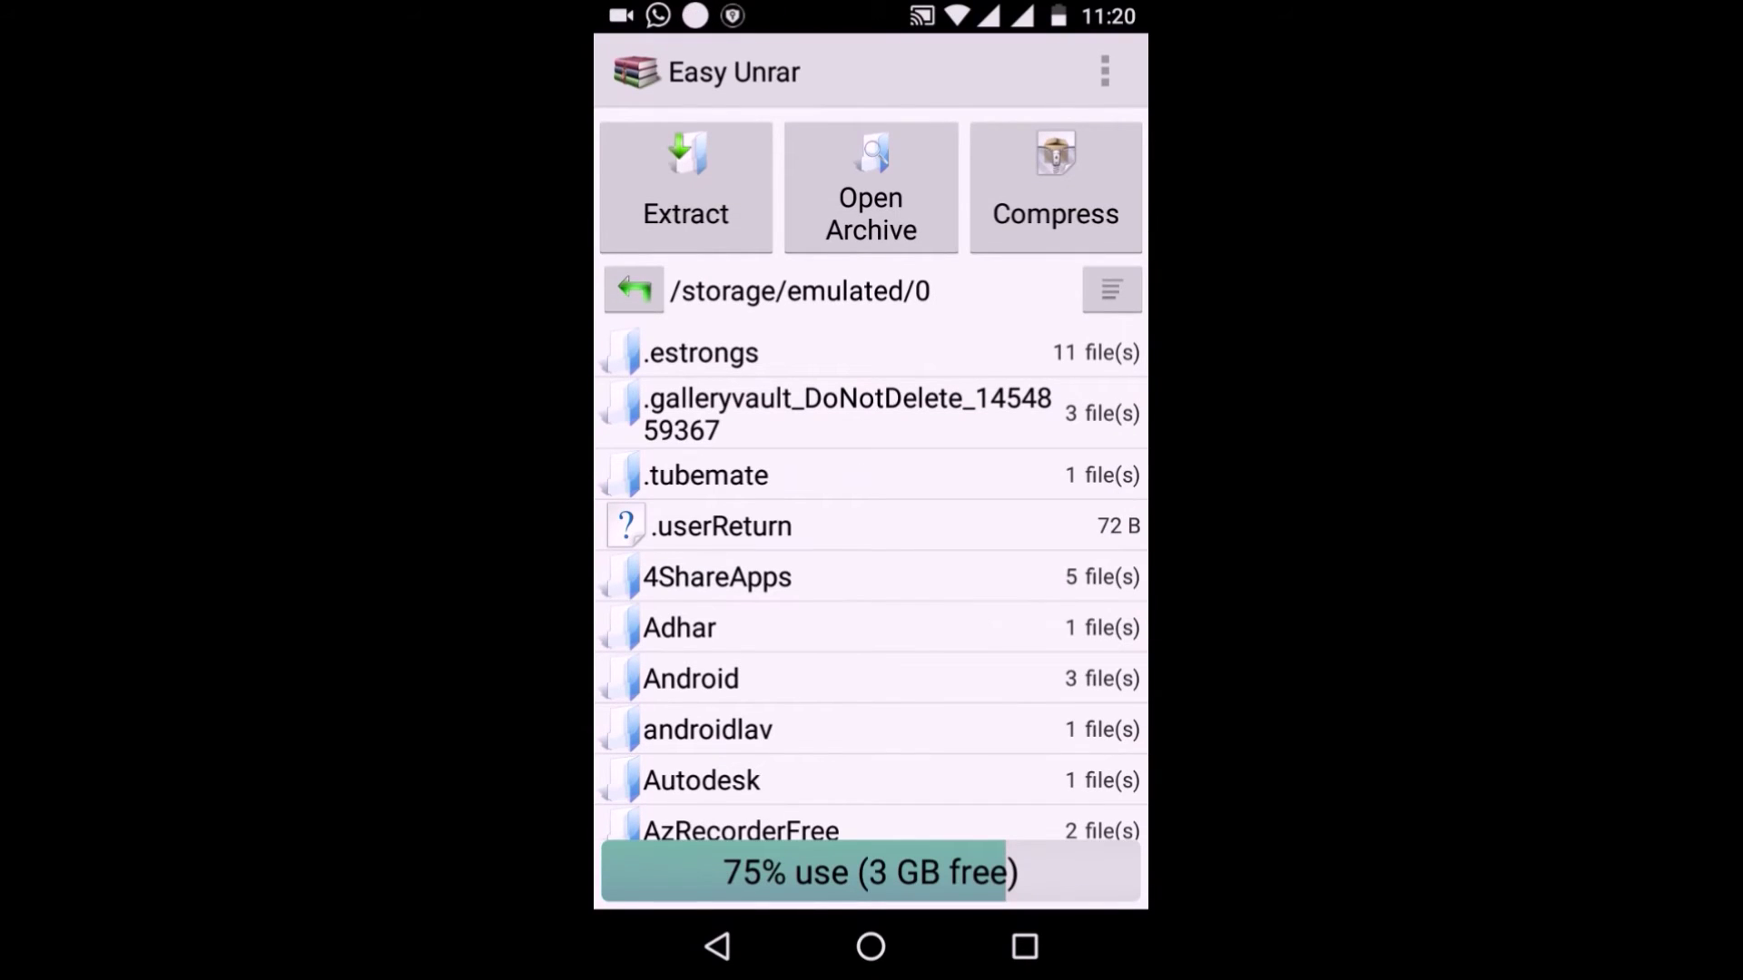
# Step: Start a new zip in Easy Unrar, then launch ES File Explorer from app search
pyautogui.click(1055, 188)
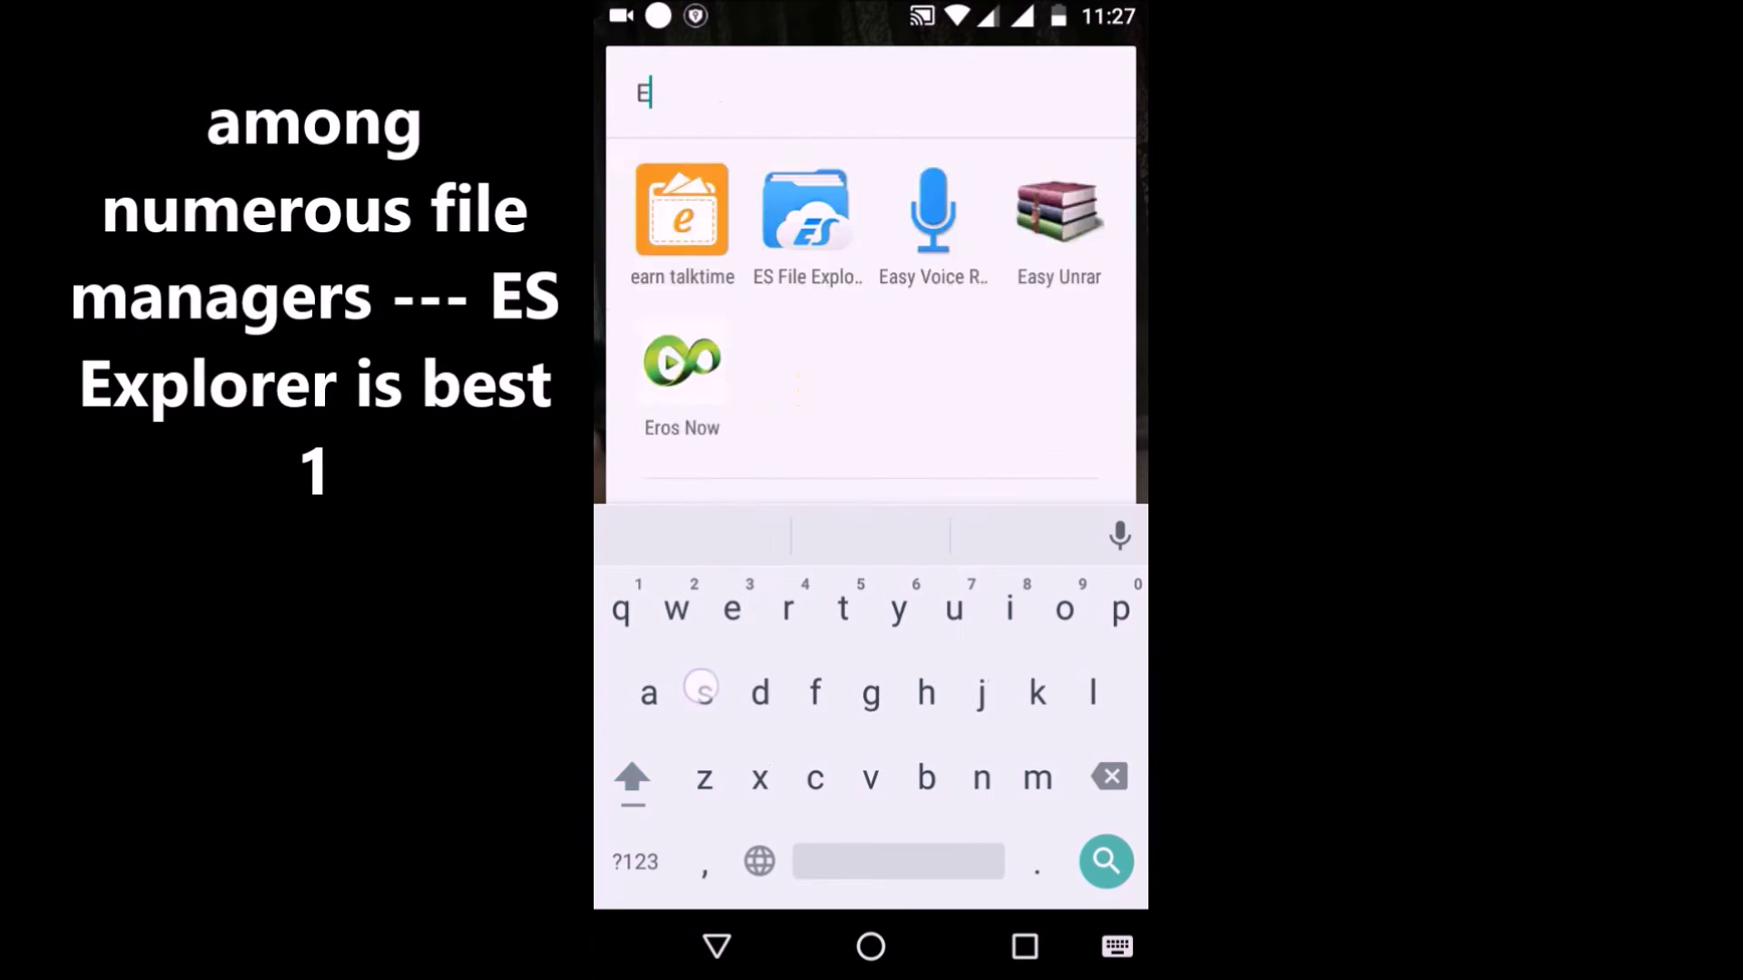
pyautogui.write('s')
pyautogui.click(682, 217)
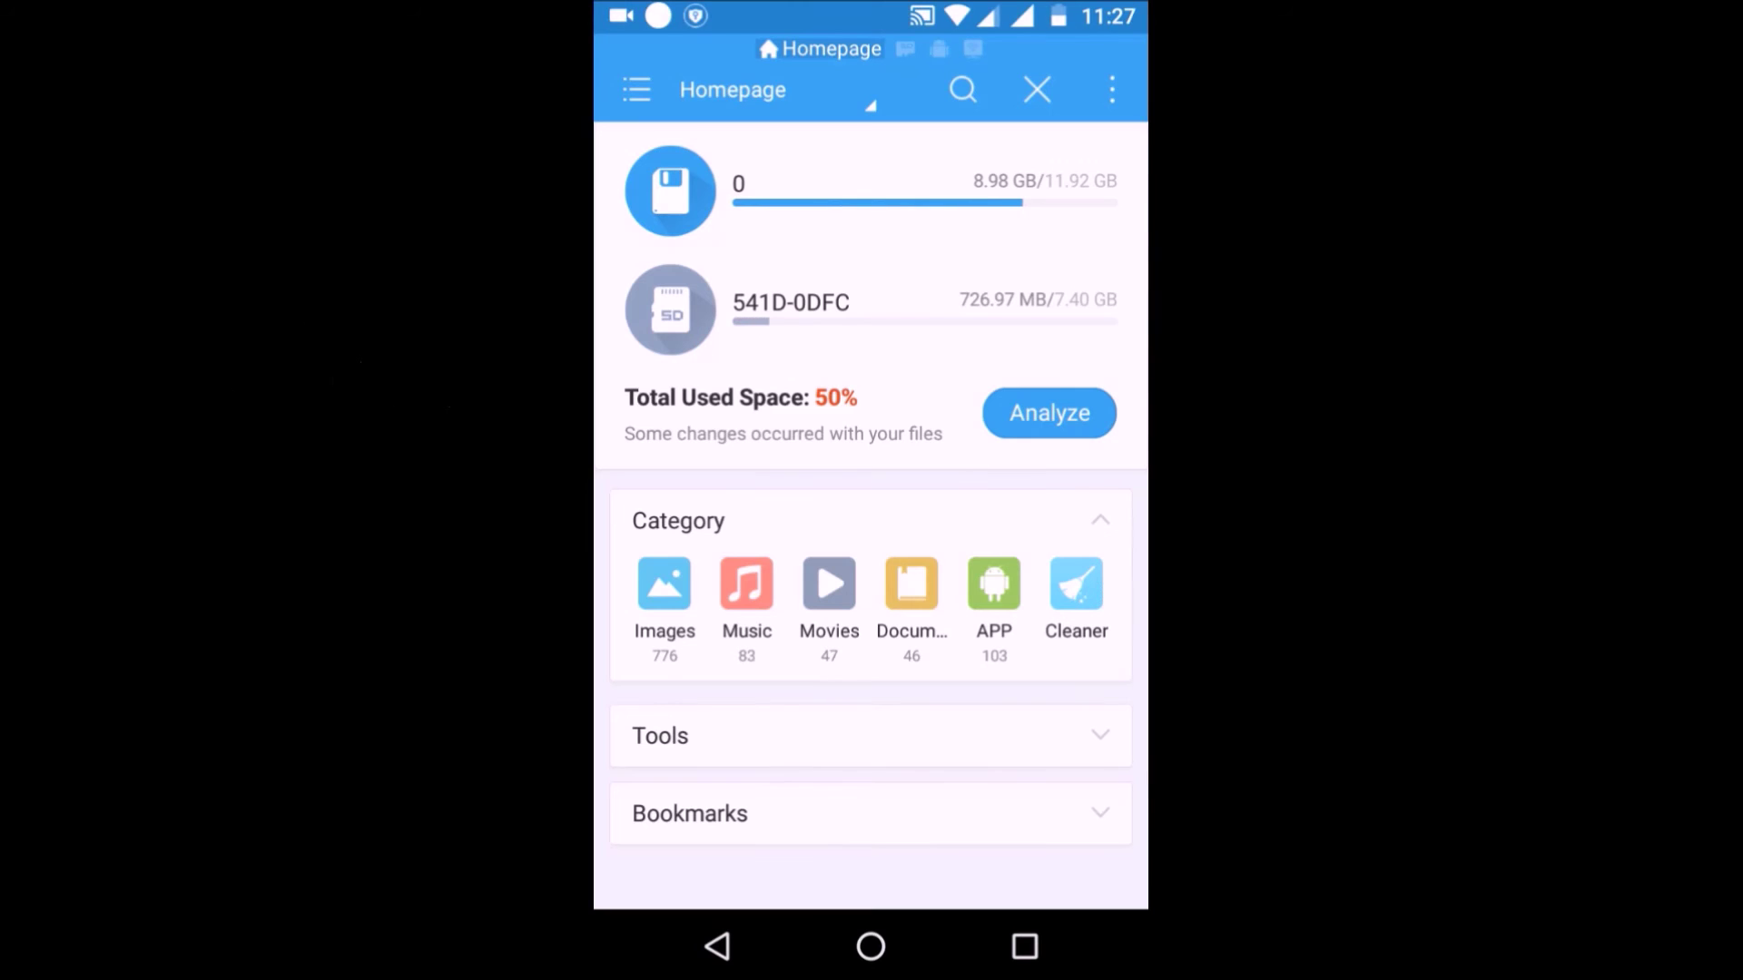
# Step: Back up the App Backup & Restore APK to /sdcard/backups/apps/
pyautogui.click(994, 595)
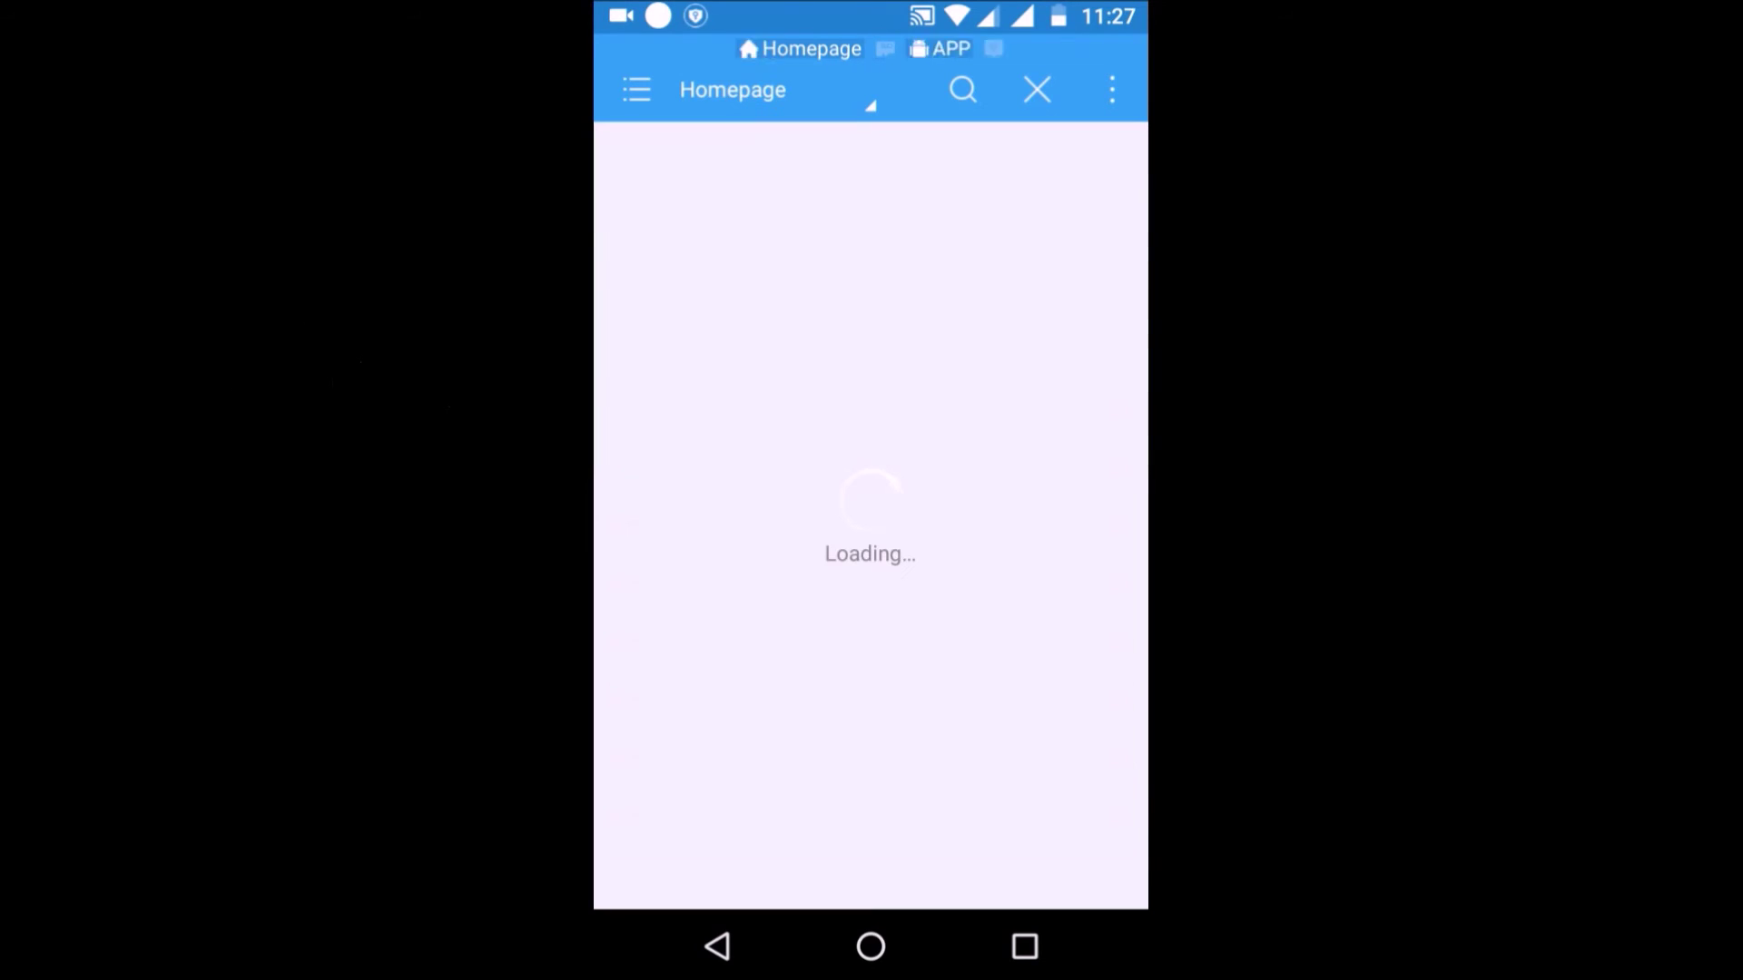
pyautogui.moveTo(690, 694); pyautogui.dragTo(690, 506)
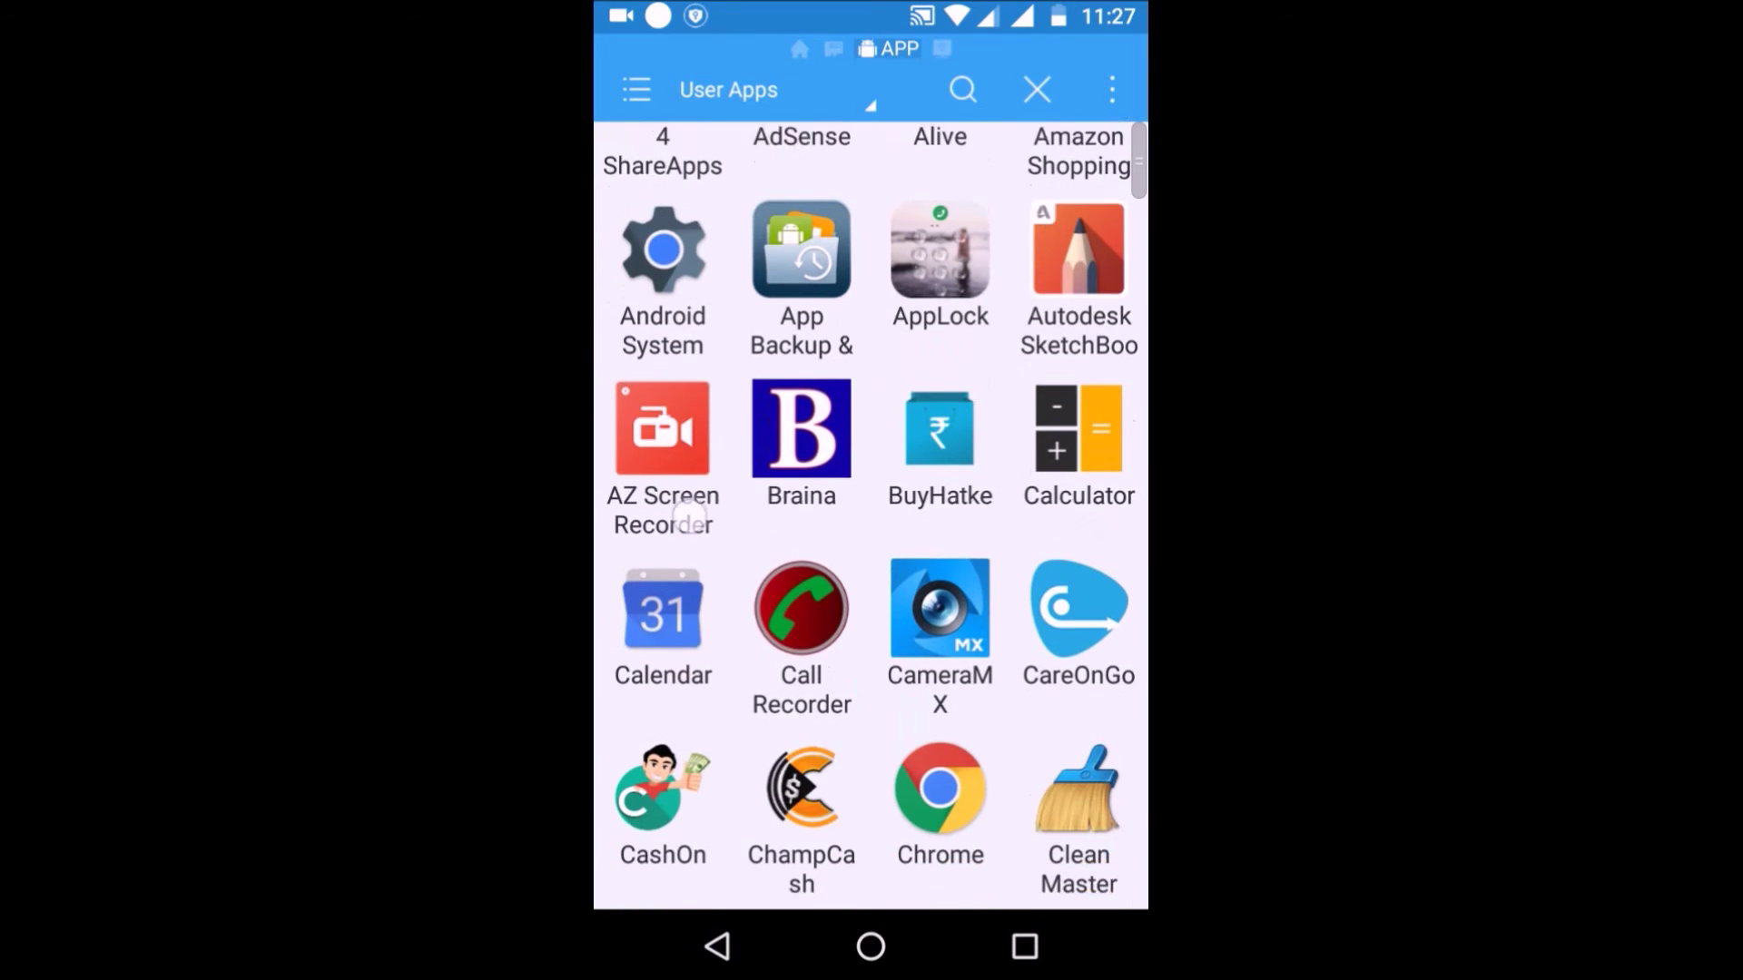
pyautogui.click(798, 258)
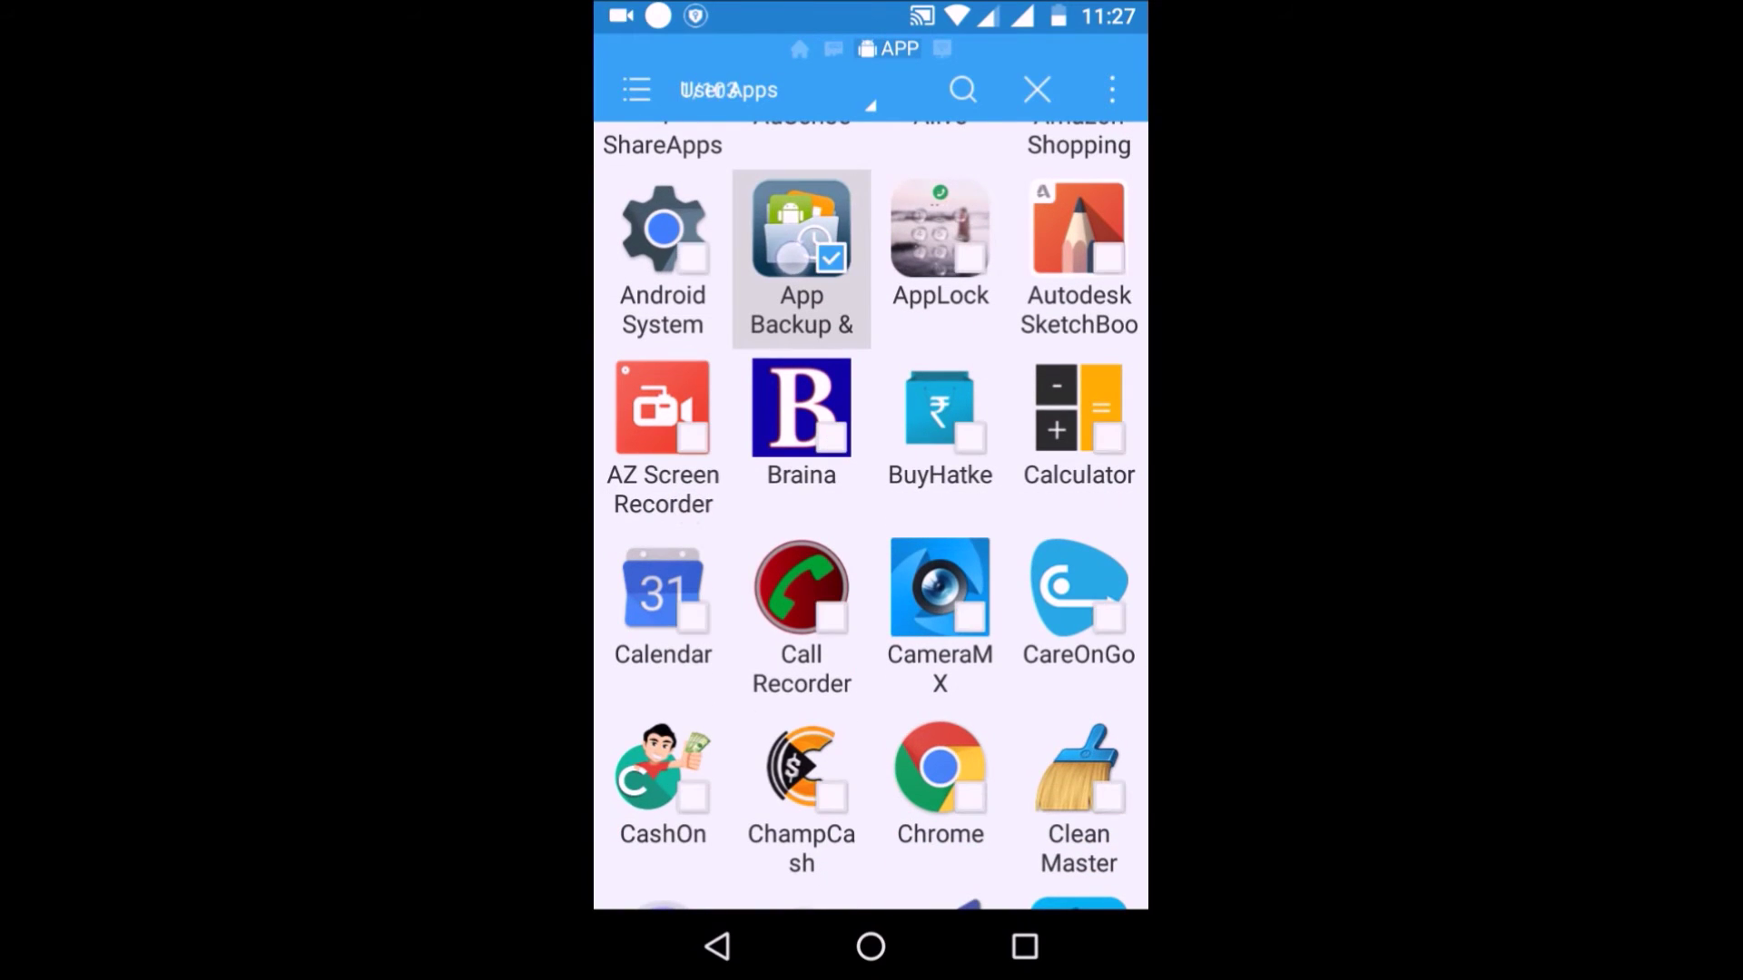
pyautogui.click(1085, 262)
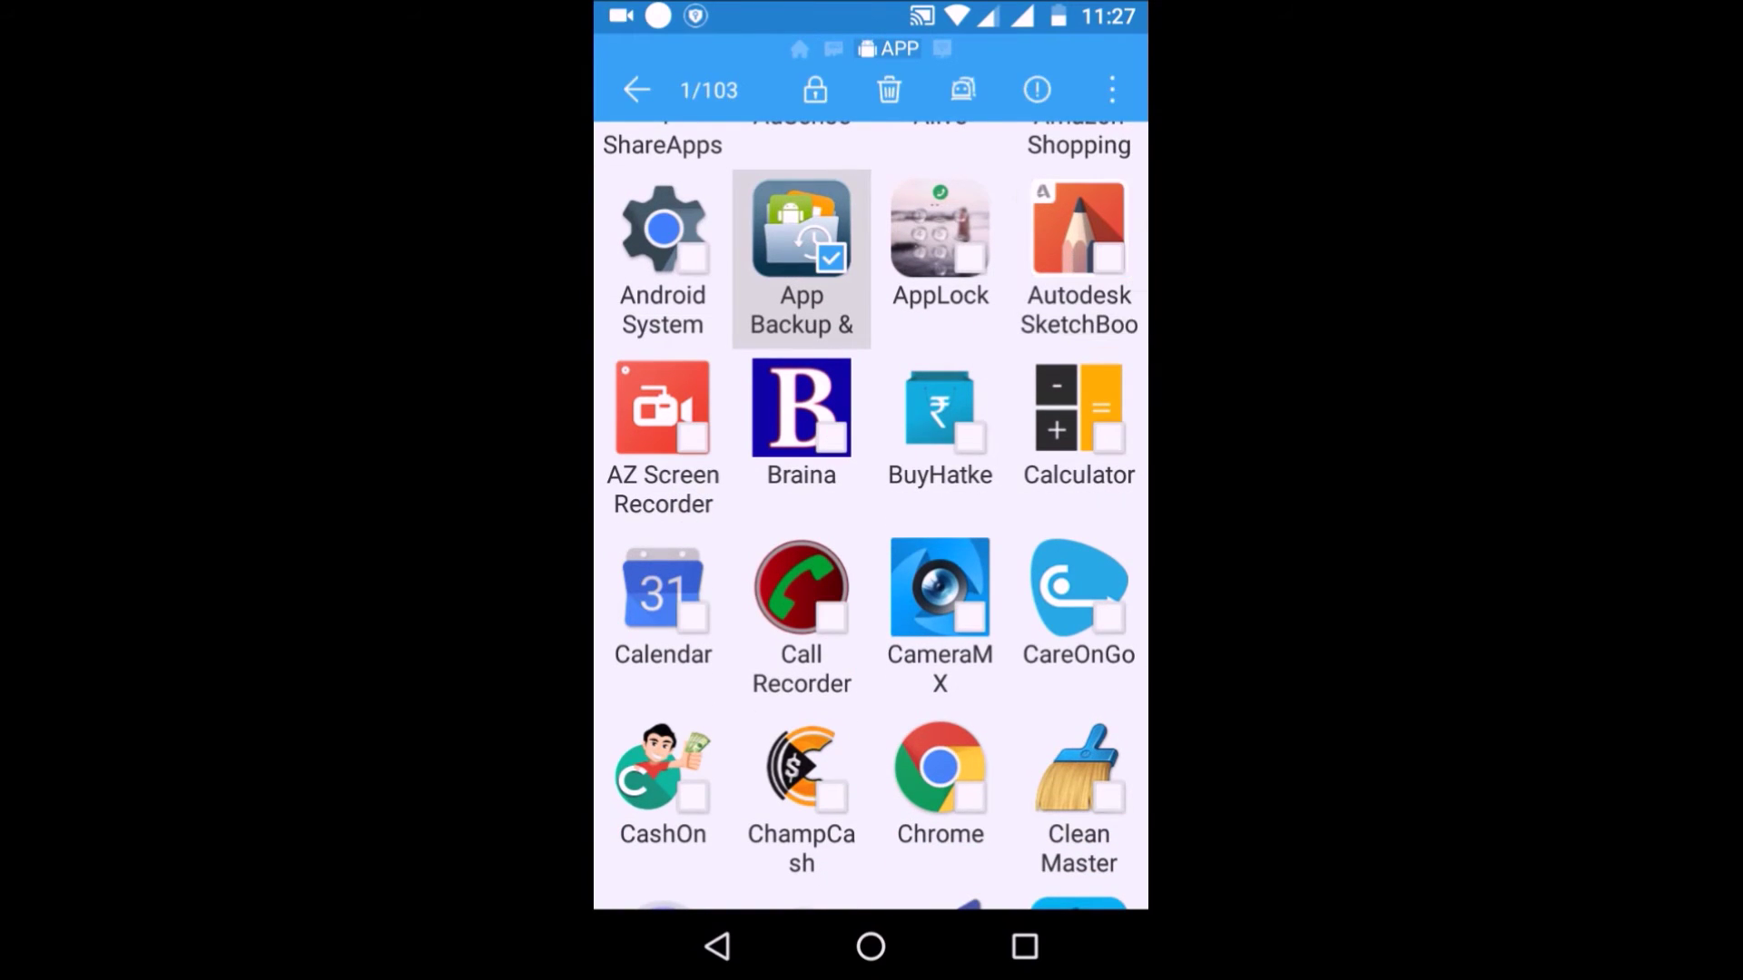
pyautogui.click(962, 91)
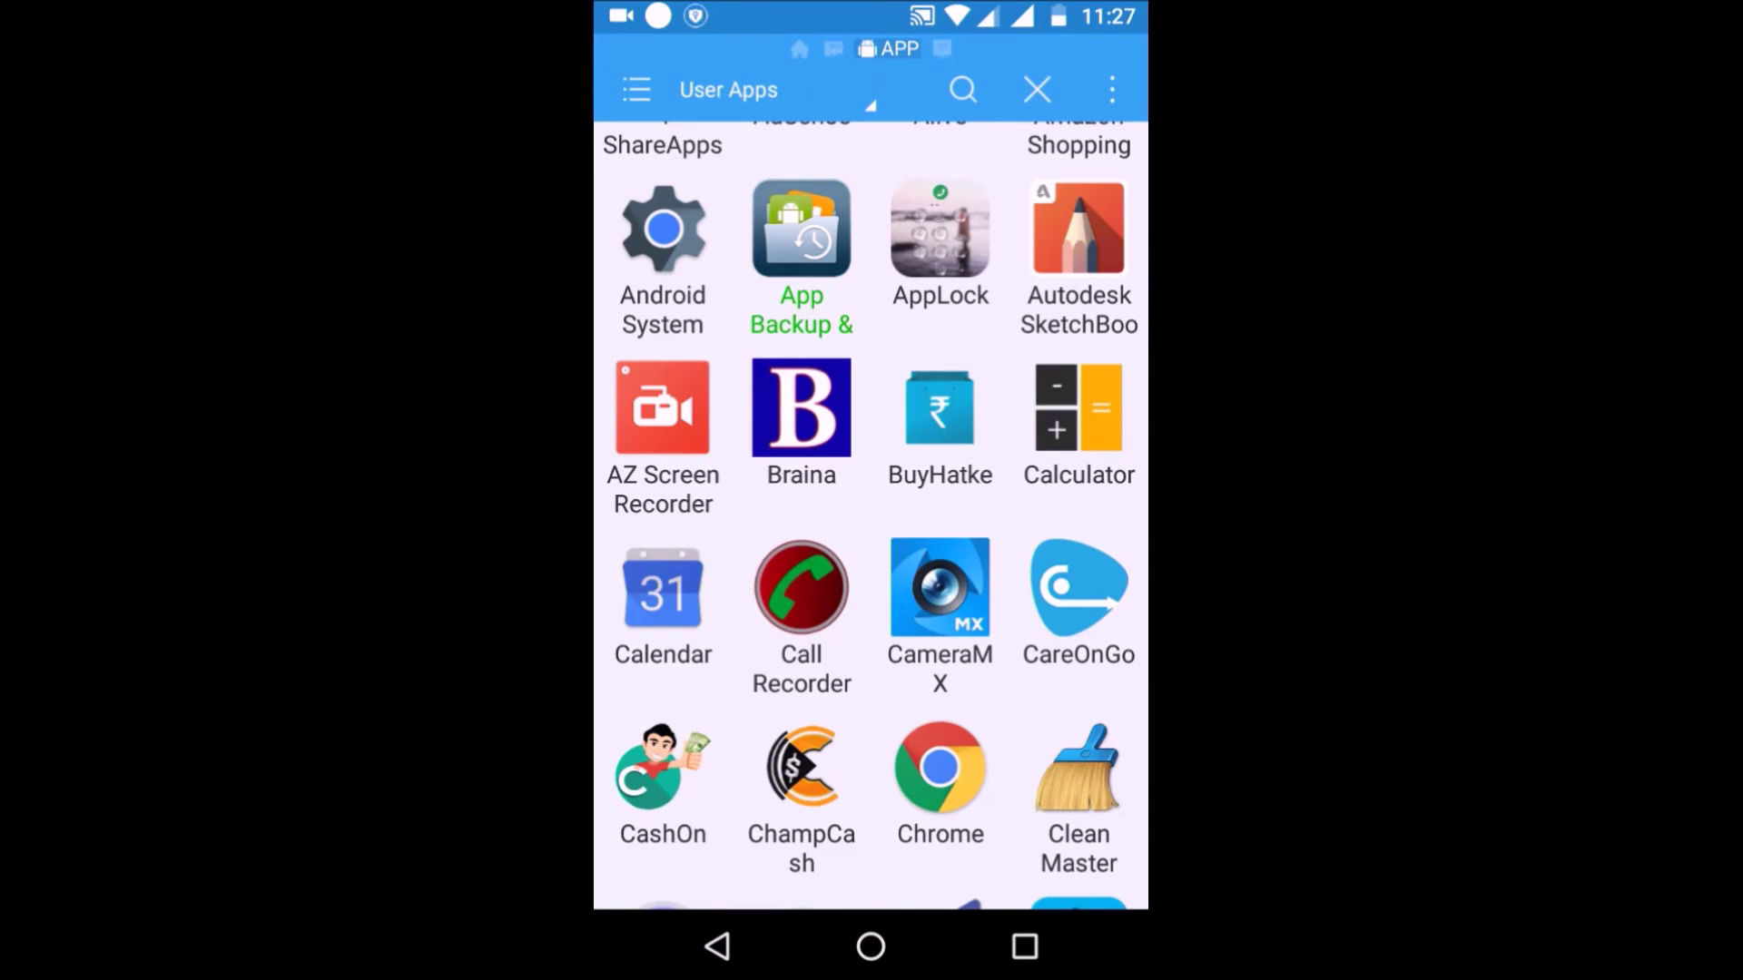
# Step: Open and close the navigation panel, then return to the Homepage
pyautogui.click(635, 91)
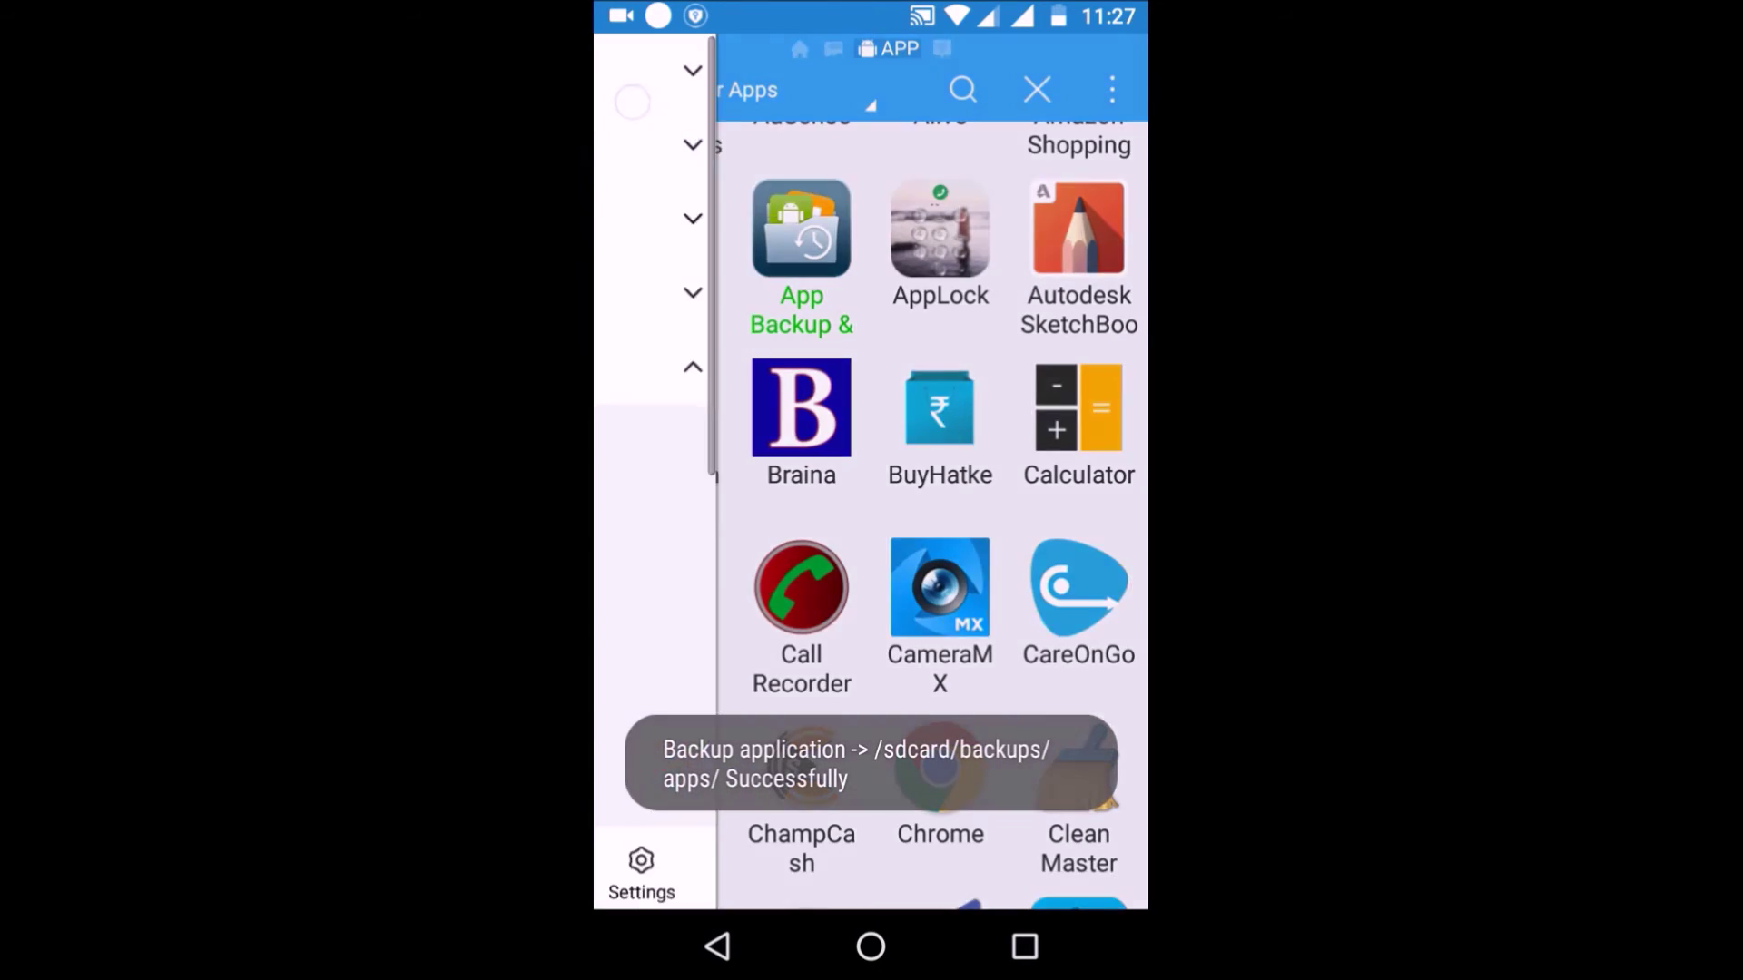
pyautogui.click(1069, 567)
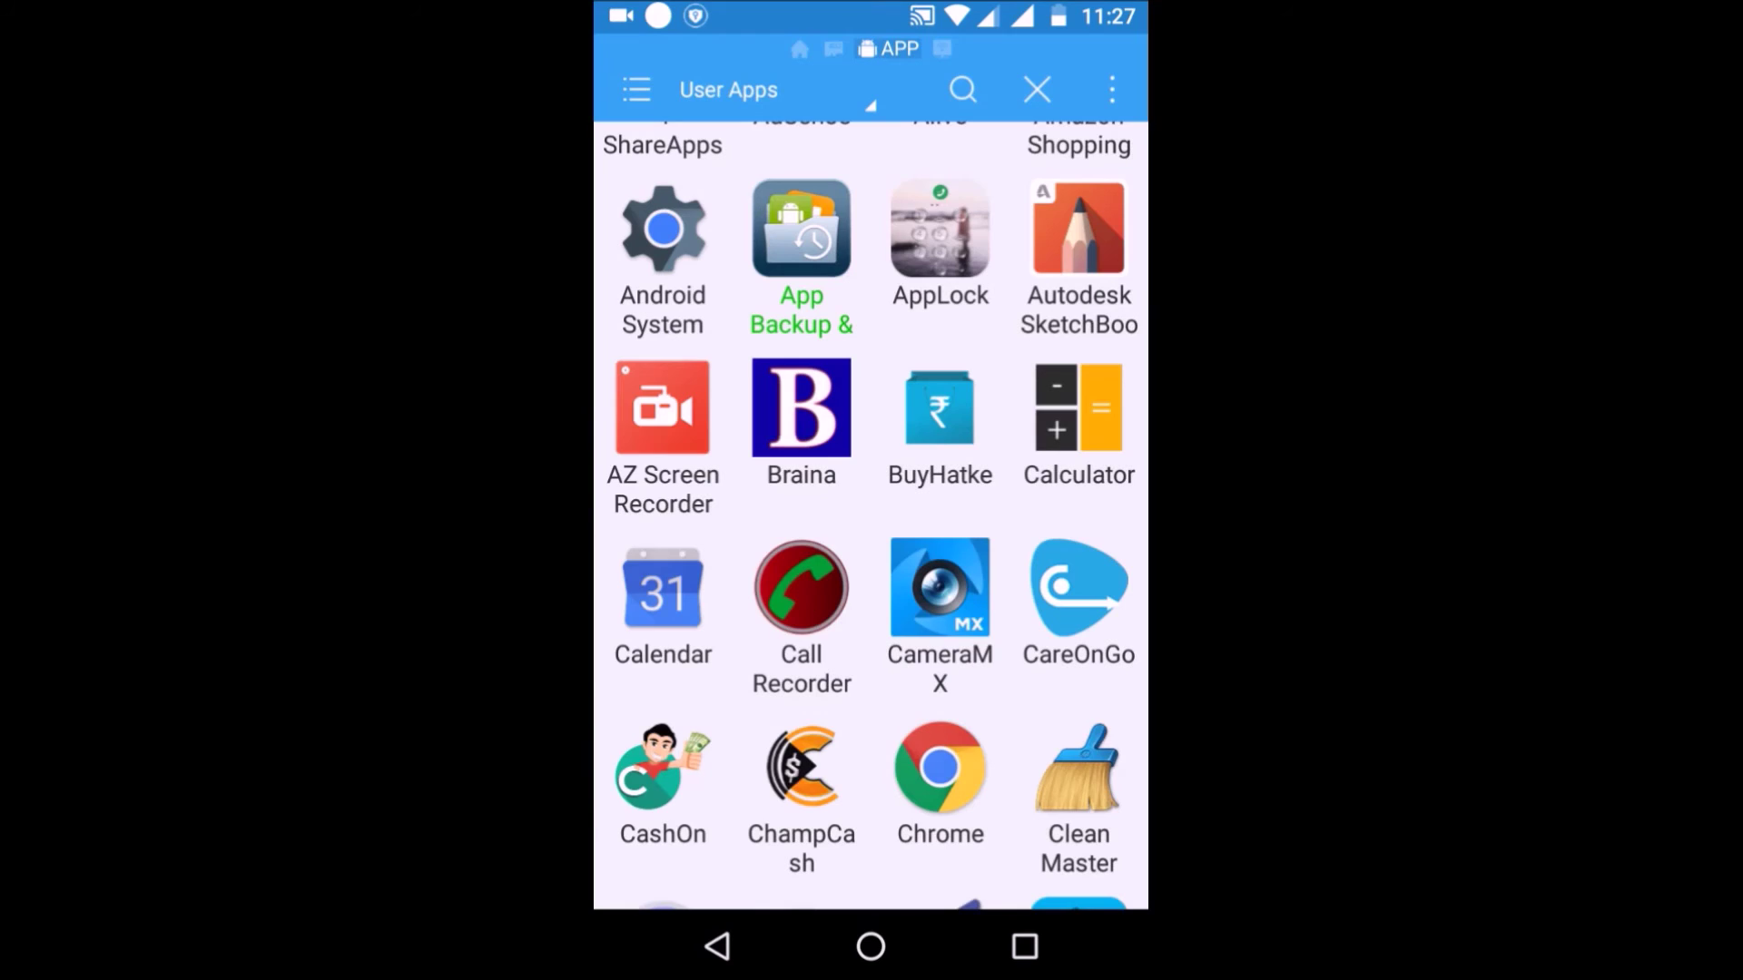
pyautogui.click(717, 947)
# Step: Browse internal storage > backups > apps to inspect the backed-up APKs, then return to sdcard
pyautogui.click(717, 945)
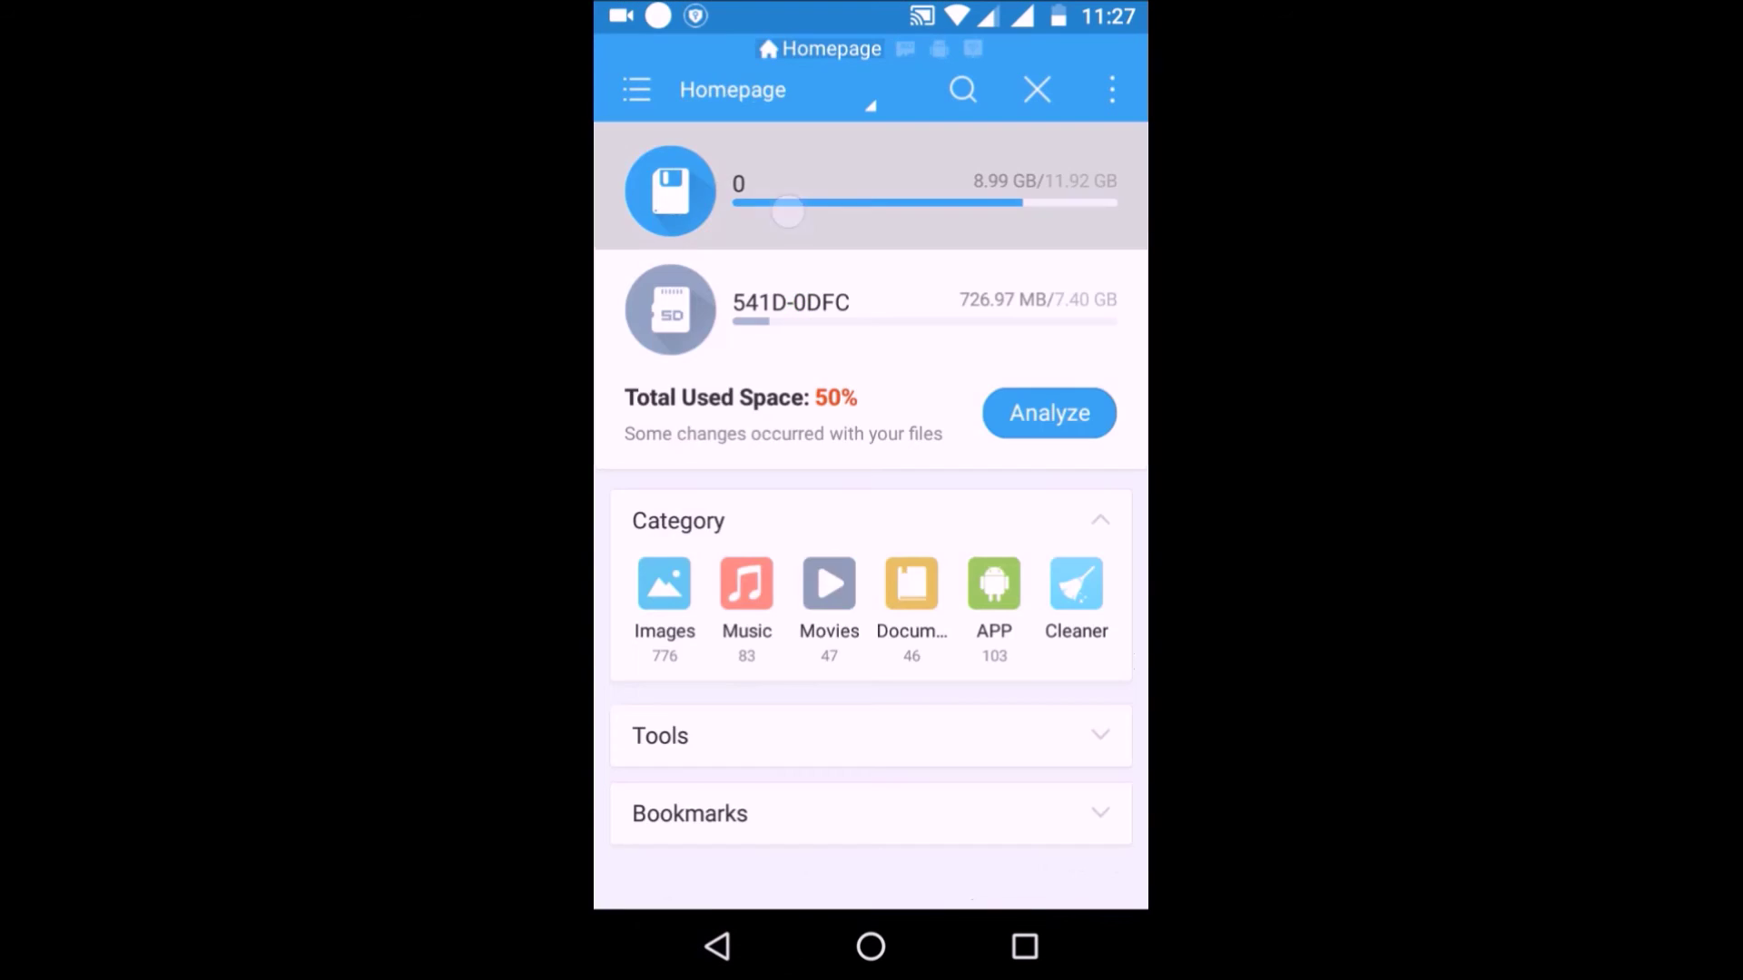
pyautogui.click(788, 211)
pyautogui.click(663, 709)
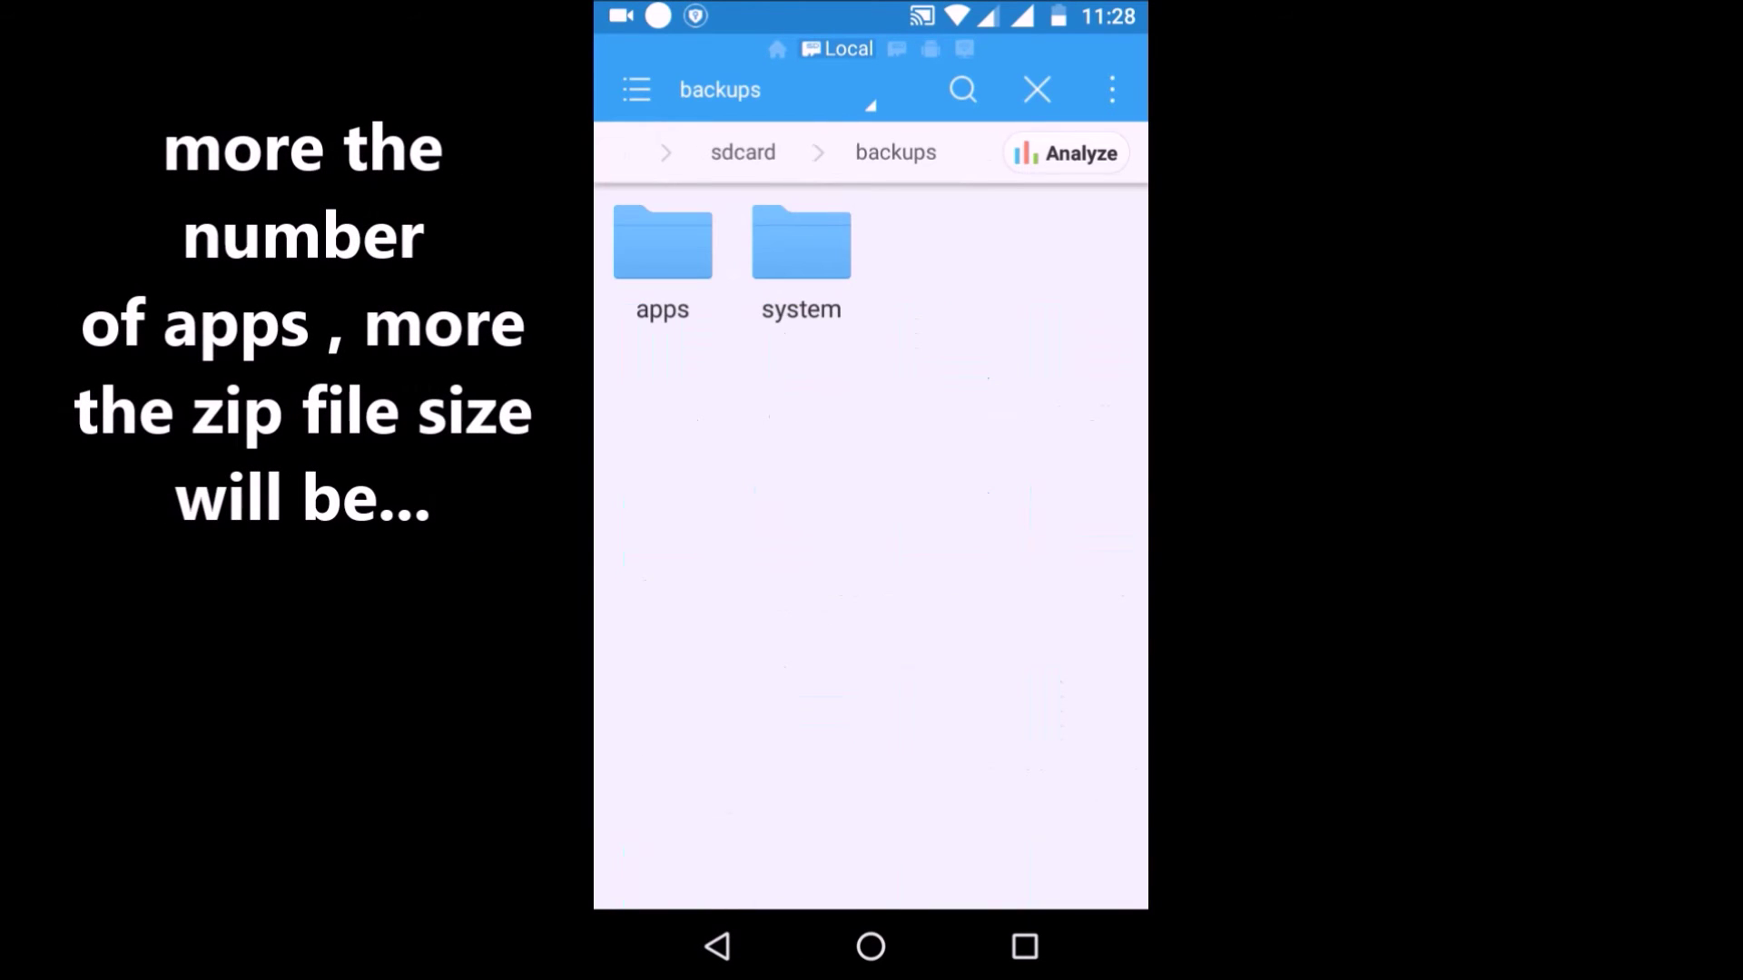
pyautogui.click(663, 252)
pyautogui.click(718, 946)
pyautogui.click(717, 946)
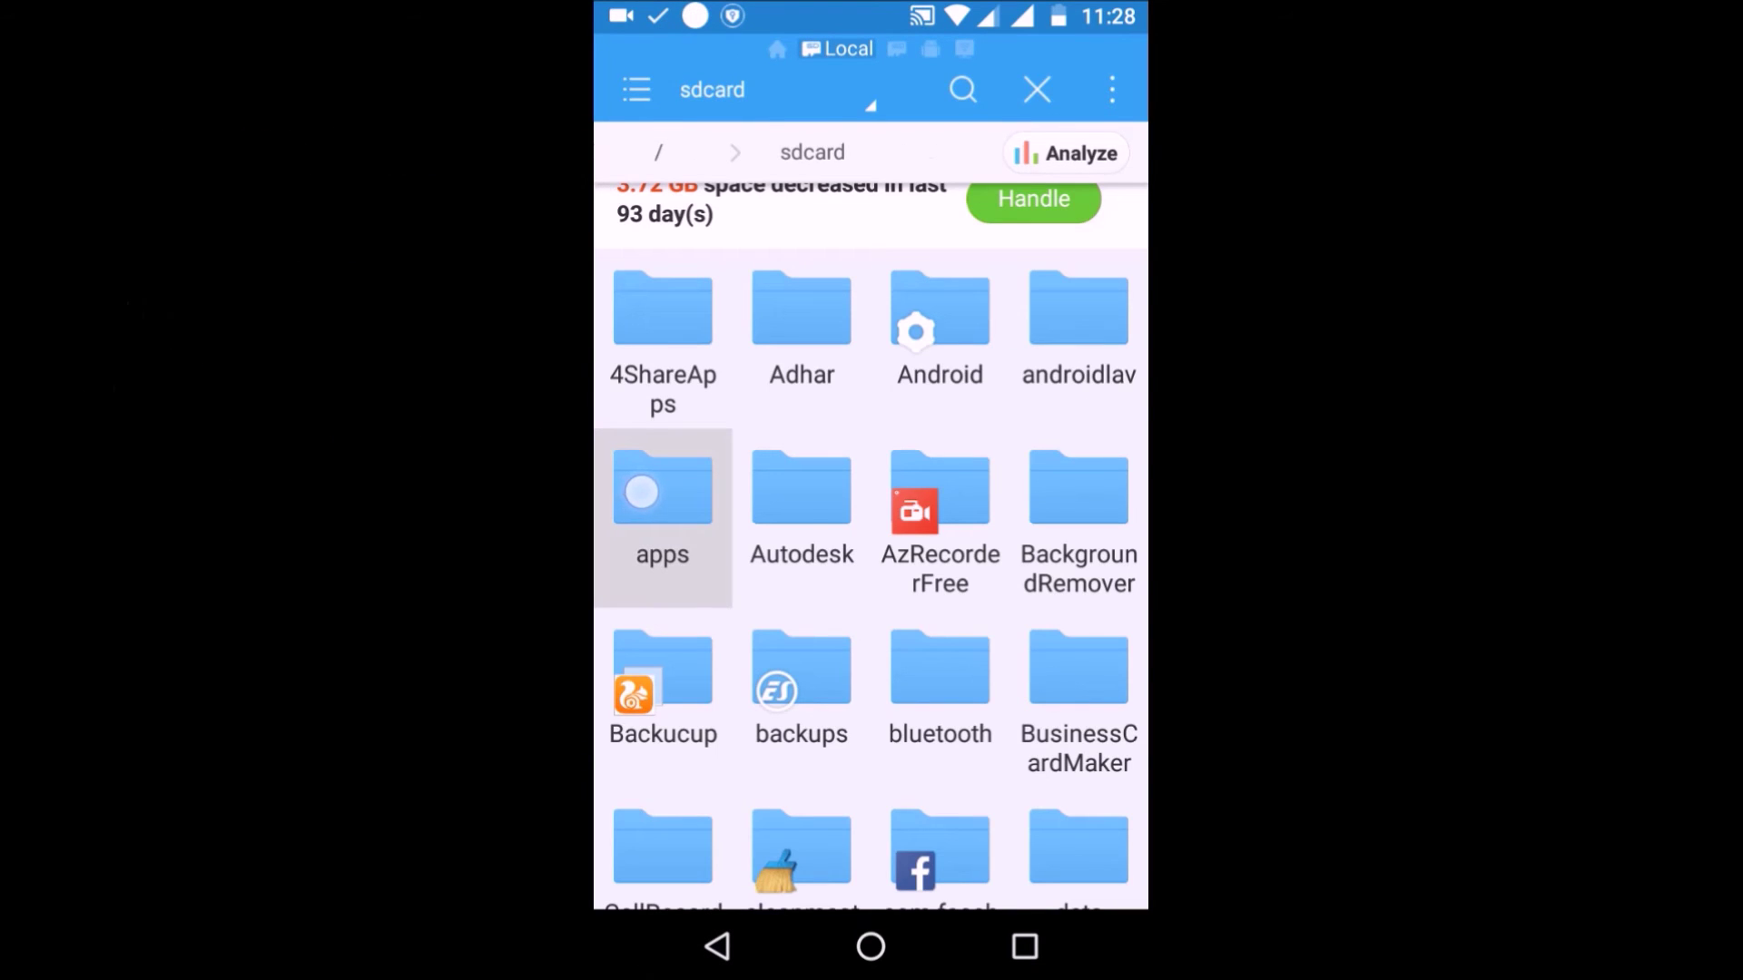
# Step: Rename the apps folder to preinstalledapps, check backups, and head back toward the homepage
pyautogui.click(1038, 90)
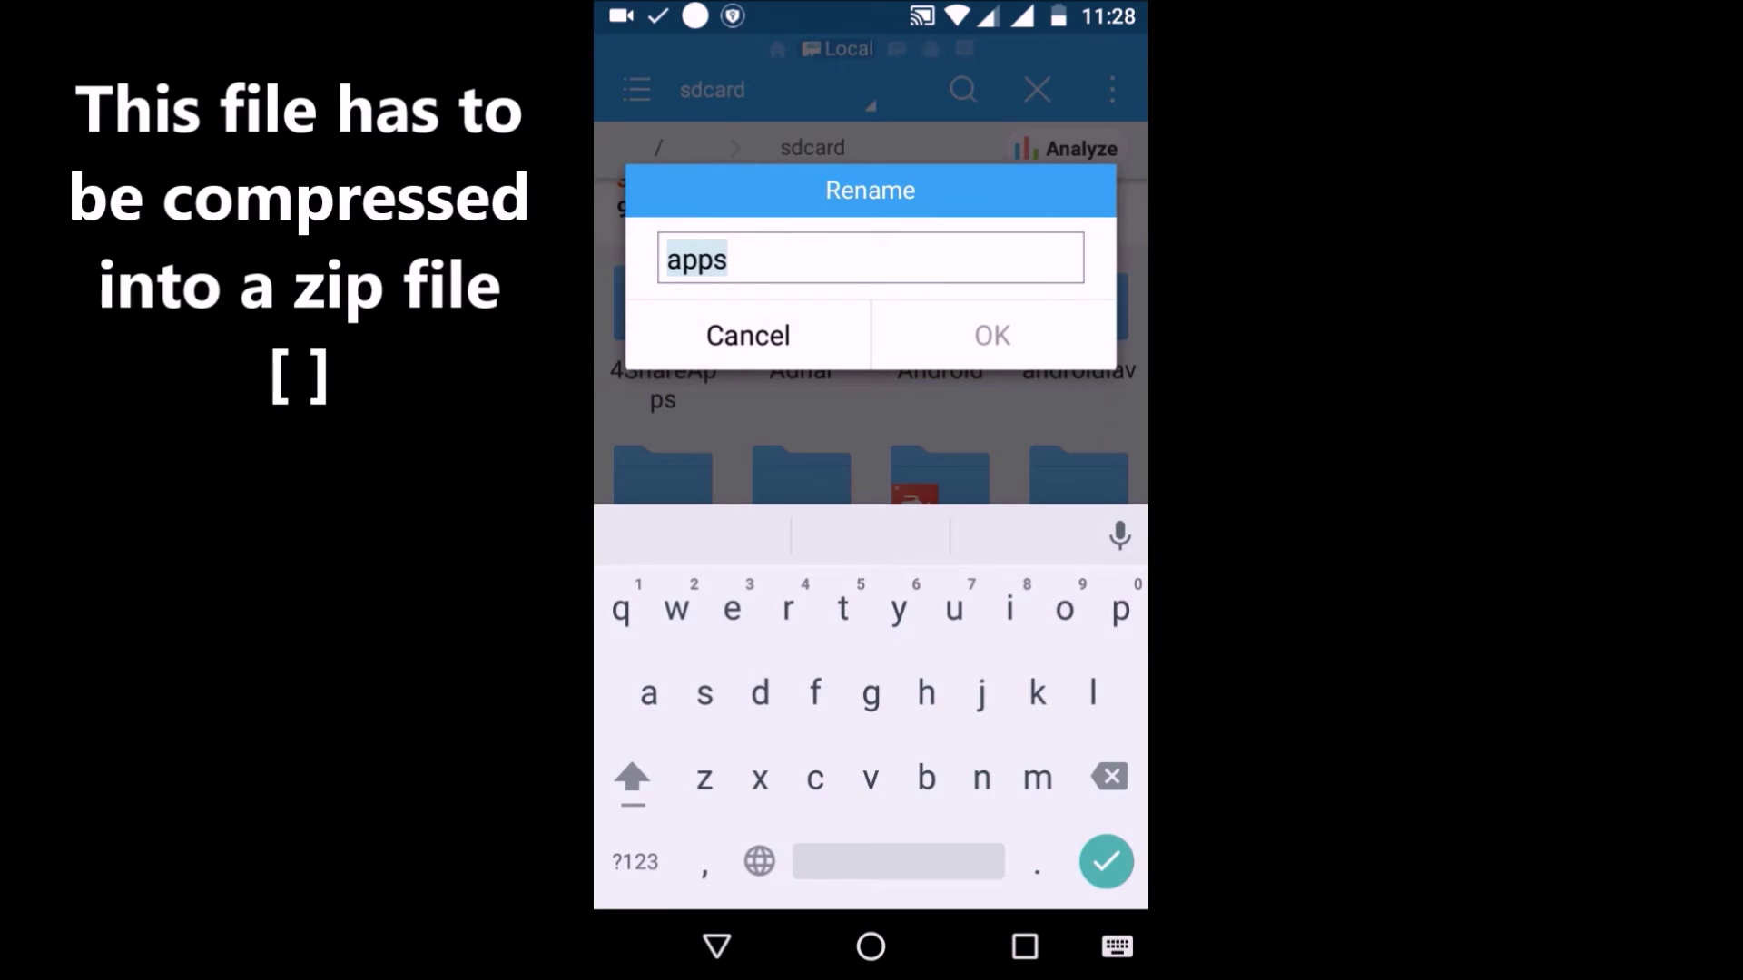
pyautogui.write('prein')
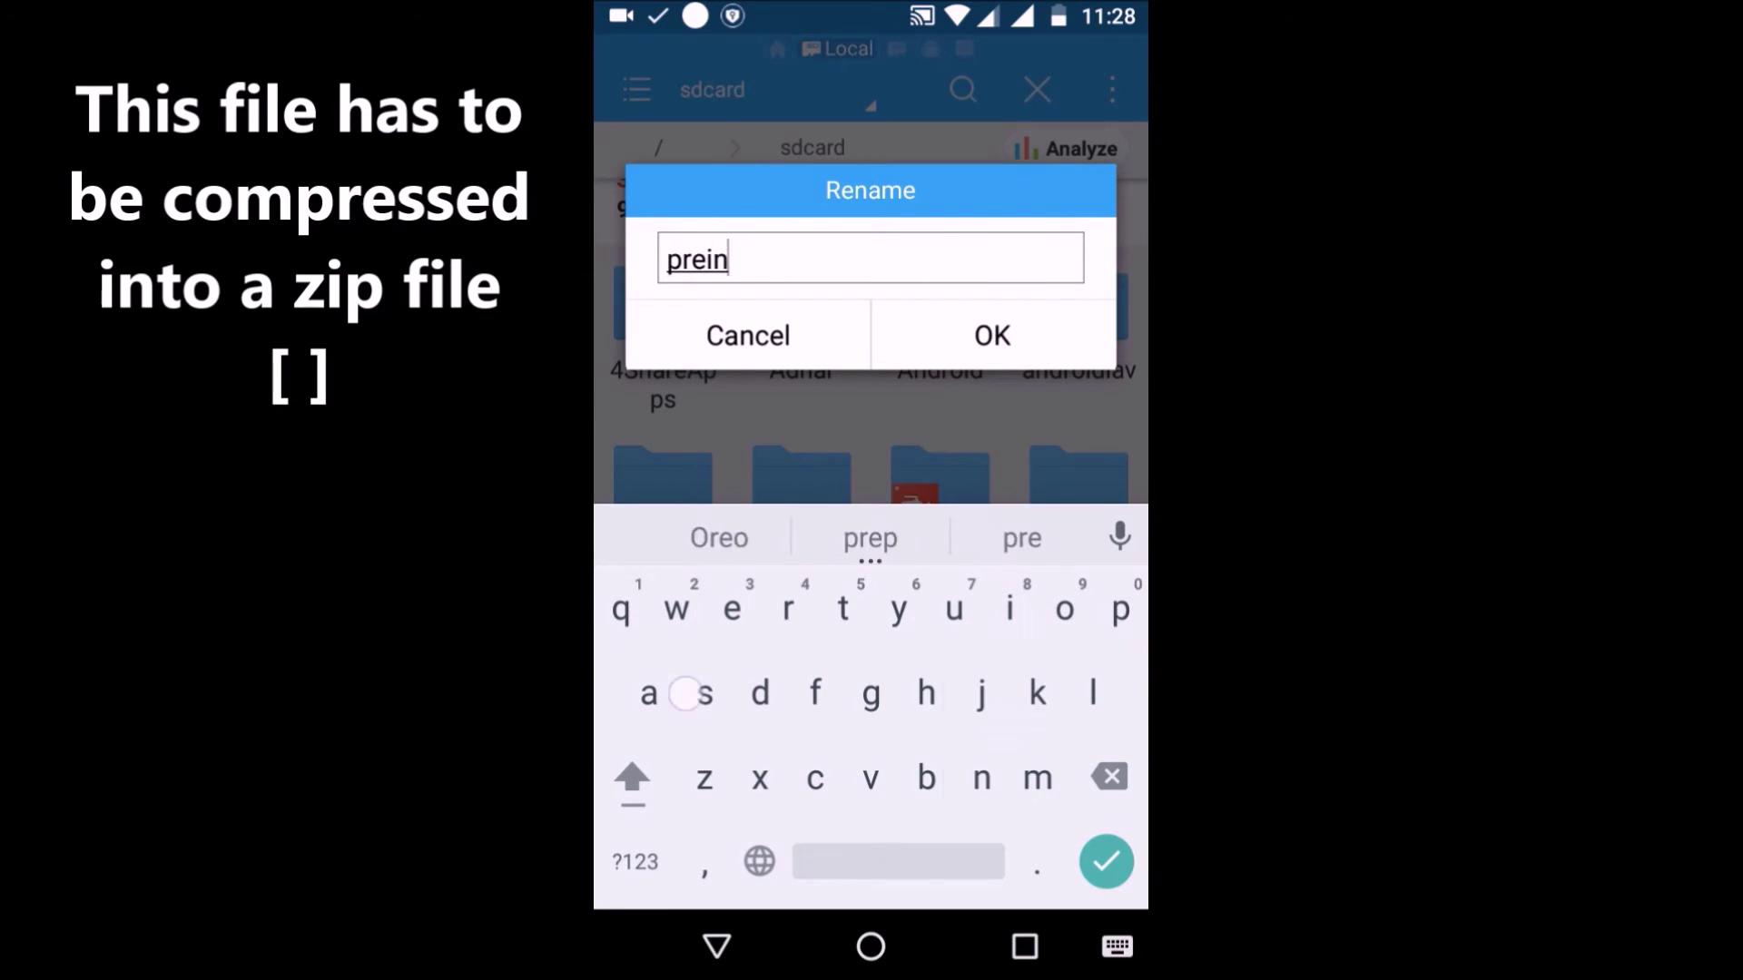
pyautogui.write('stalledapp')
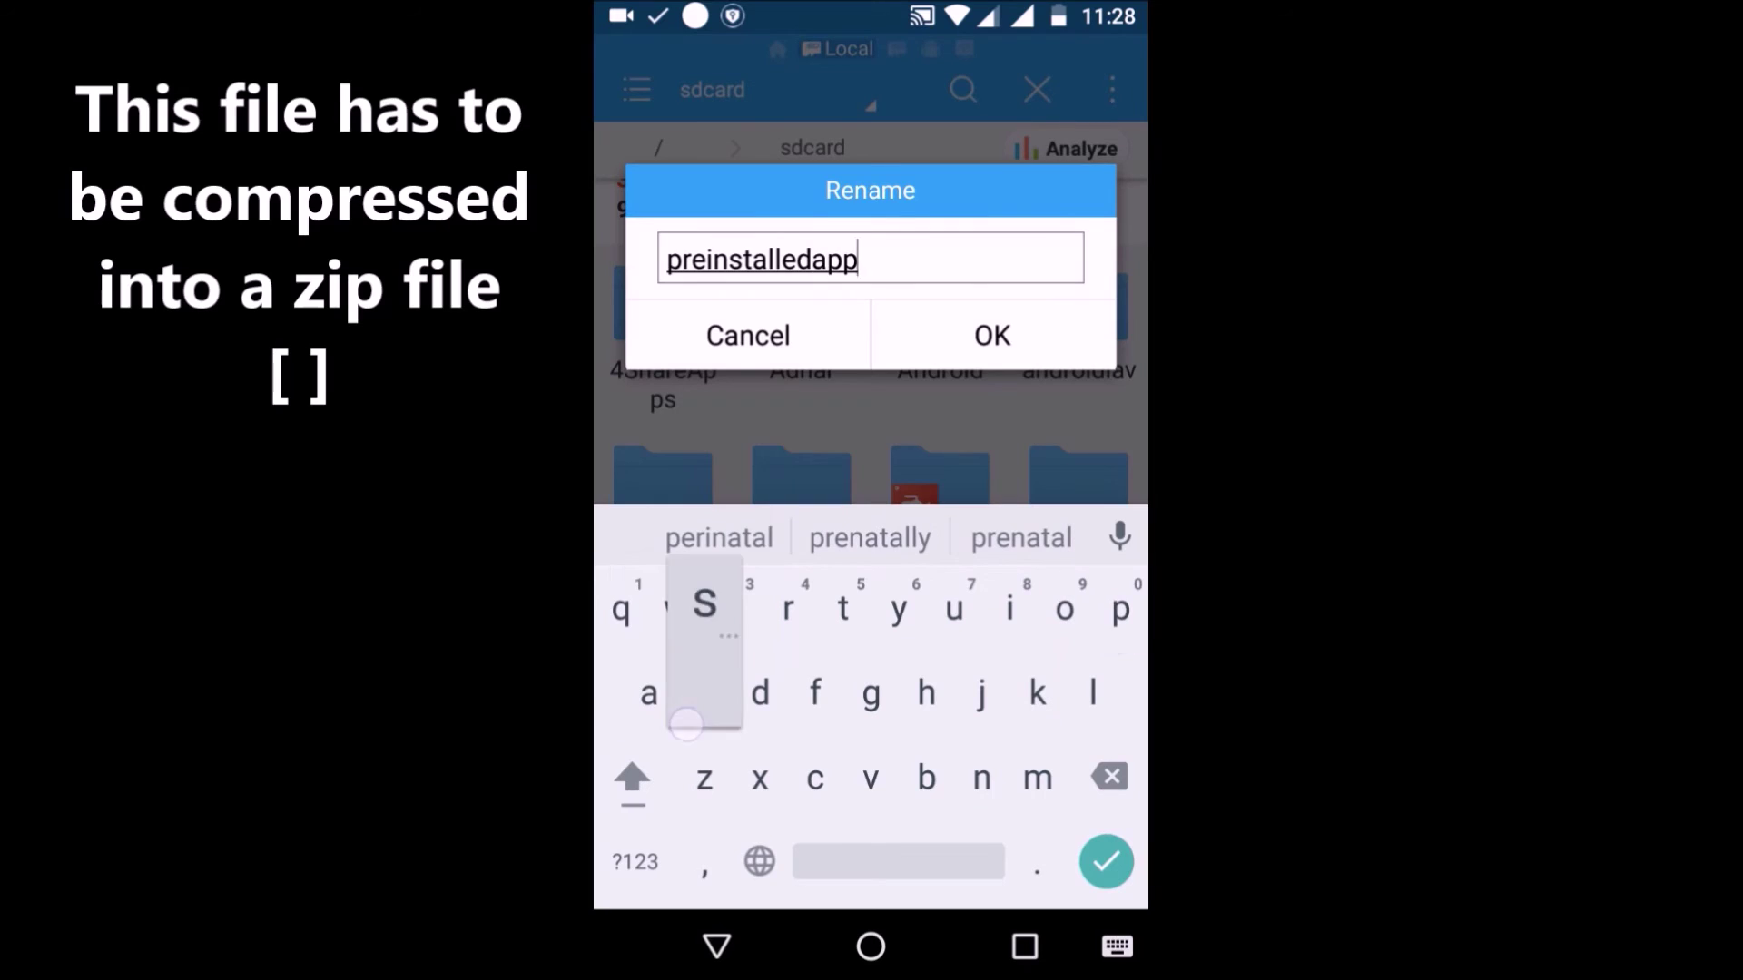
pyautogui.write('s')
pyautogui.press('Return')
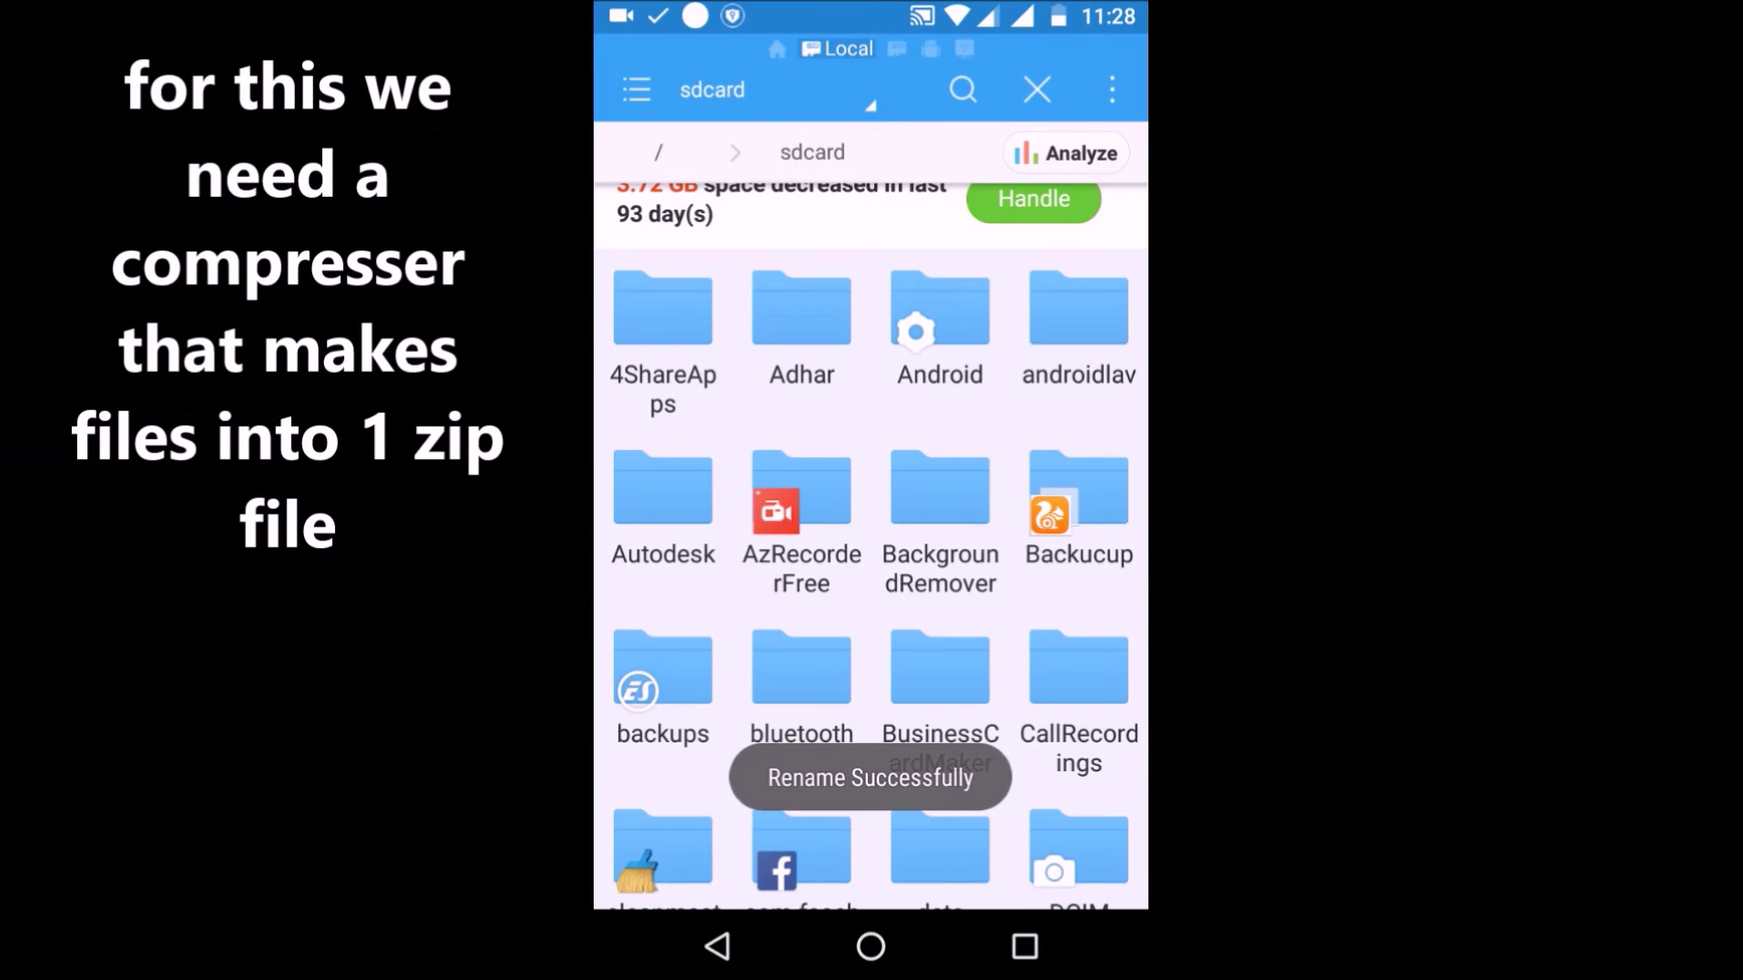
pyautogui.scroll(-5, 871, 545)
pyautogui.scroll(-5, 871, 545)
pyautogui.scroll(-3, 871, 544)
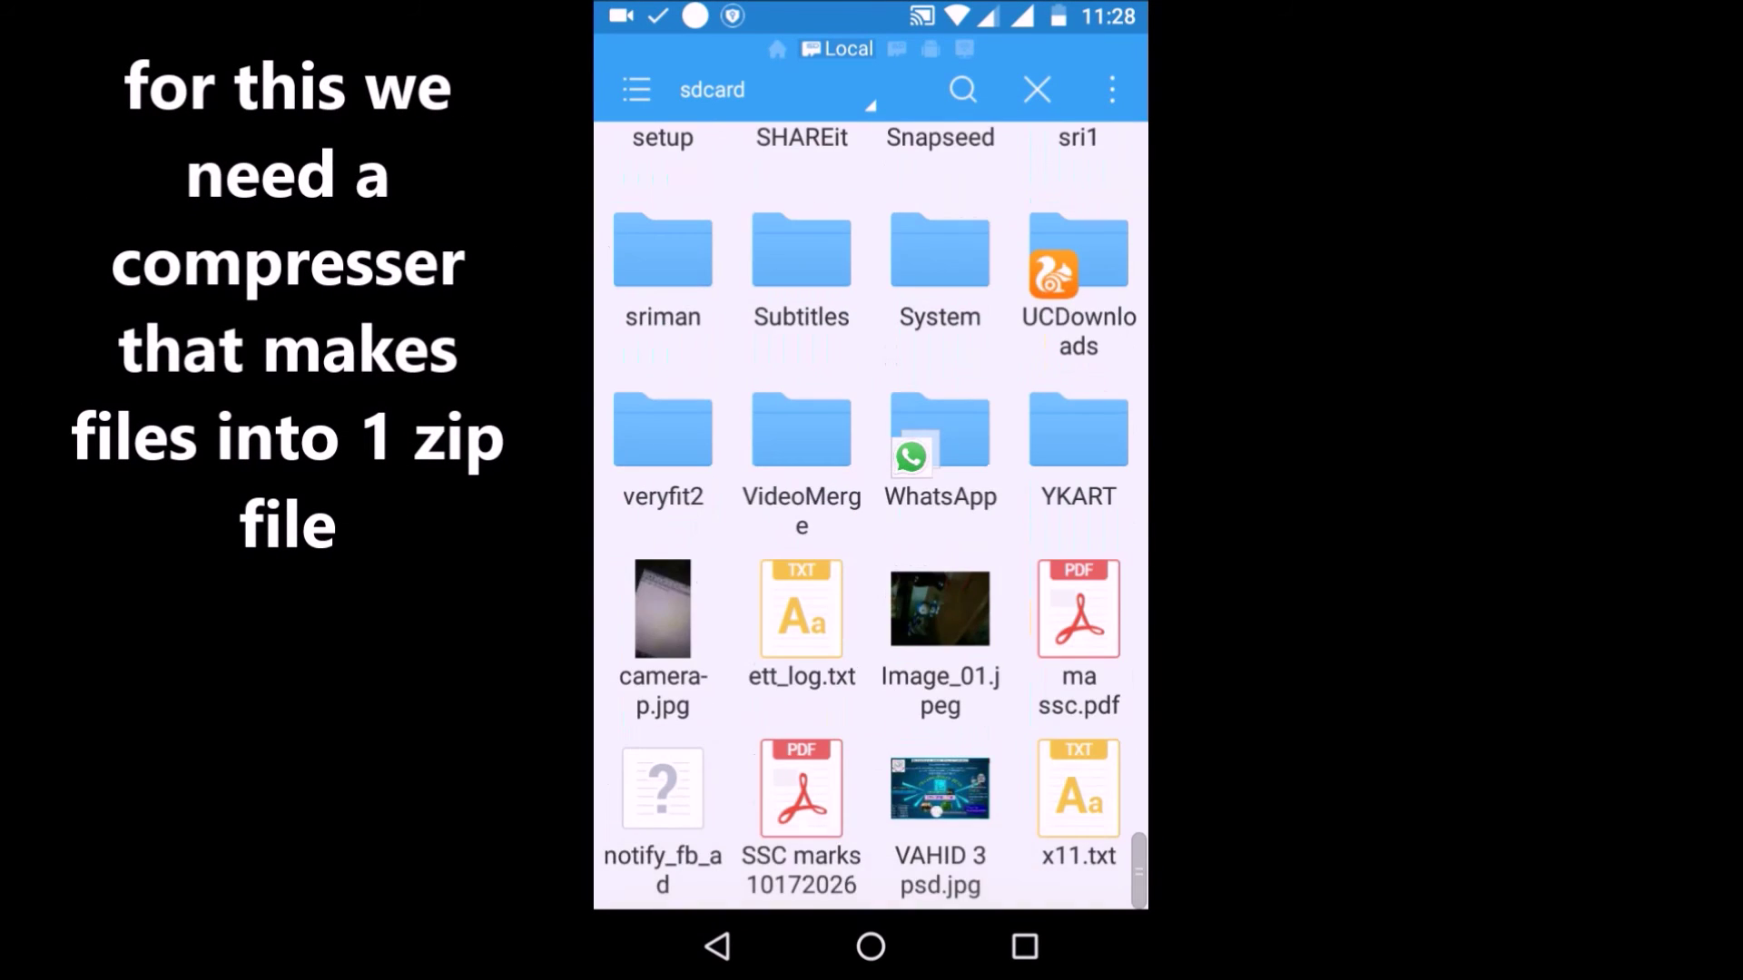
pyautogui.click(663, 681)
pyautogui.click(717, 947)
# Step: Clear the app search, look up 'Easy' and launch Easy Unrar from the results
pyautogui.click(718, 945)
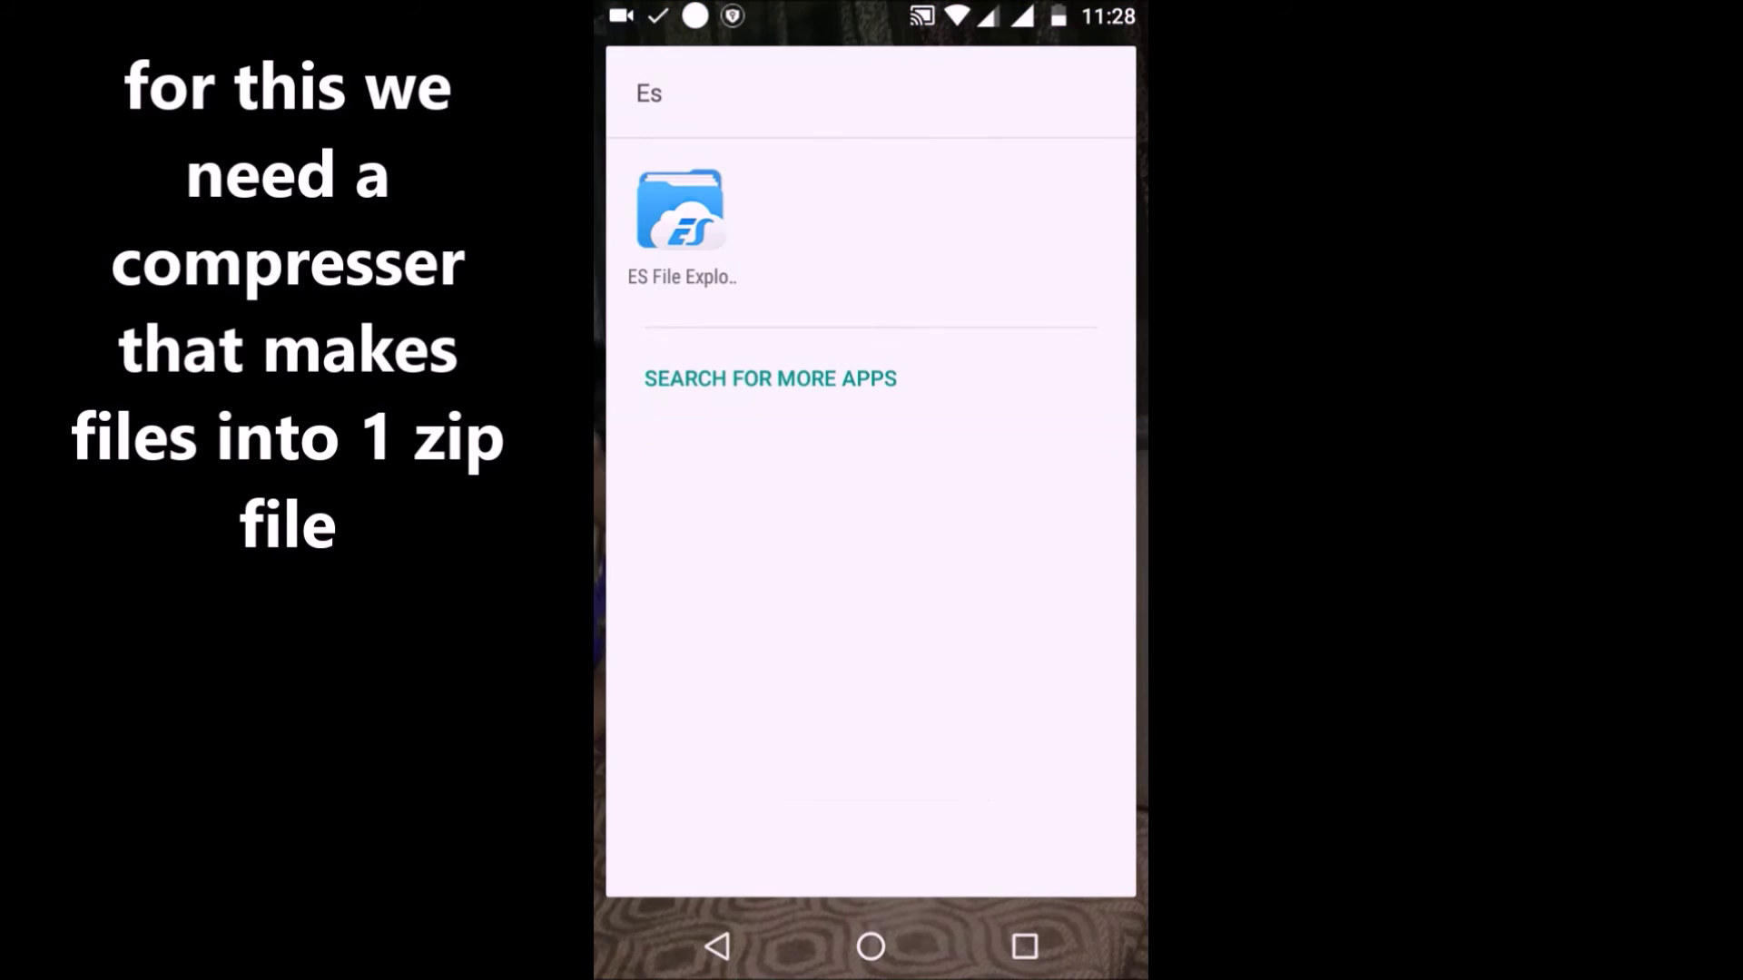
pyautogui.click(663, 93)
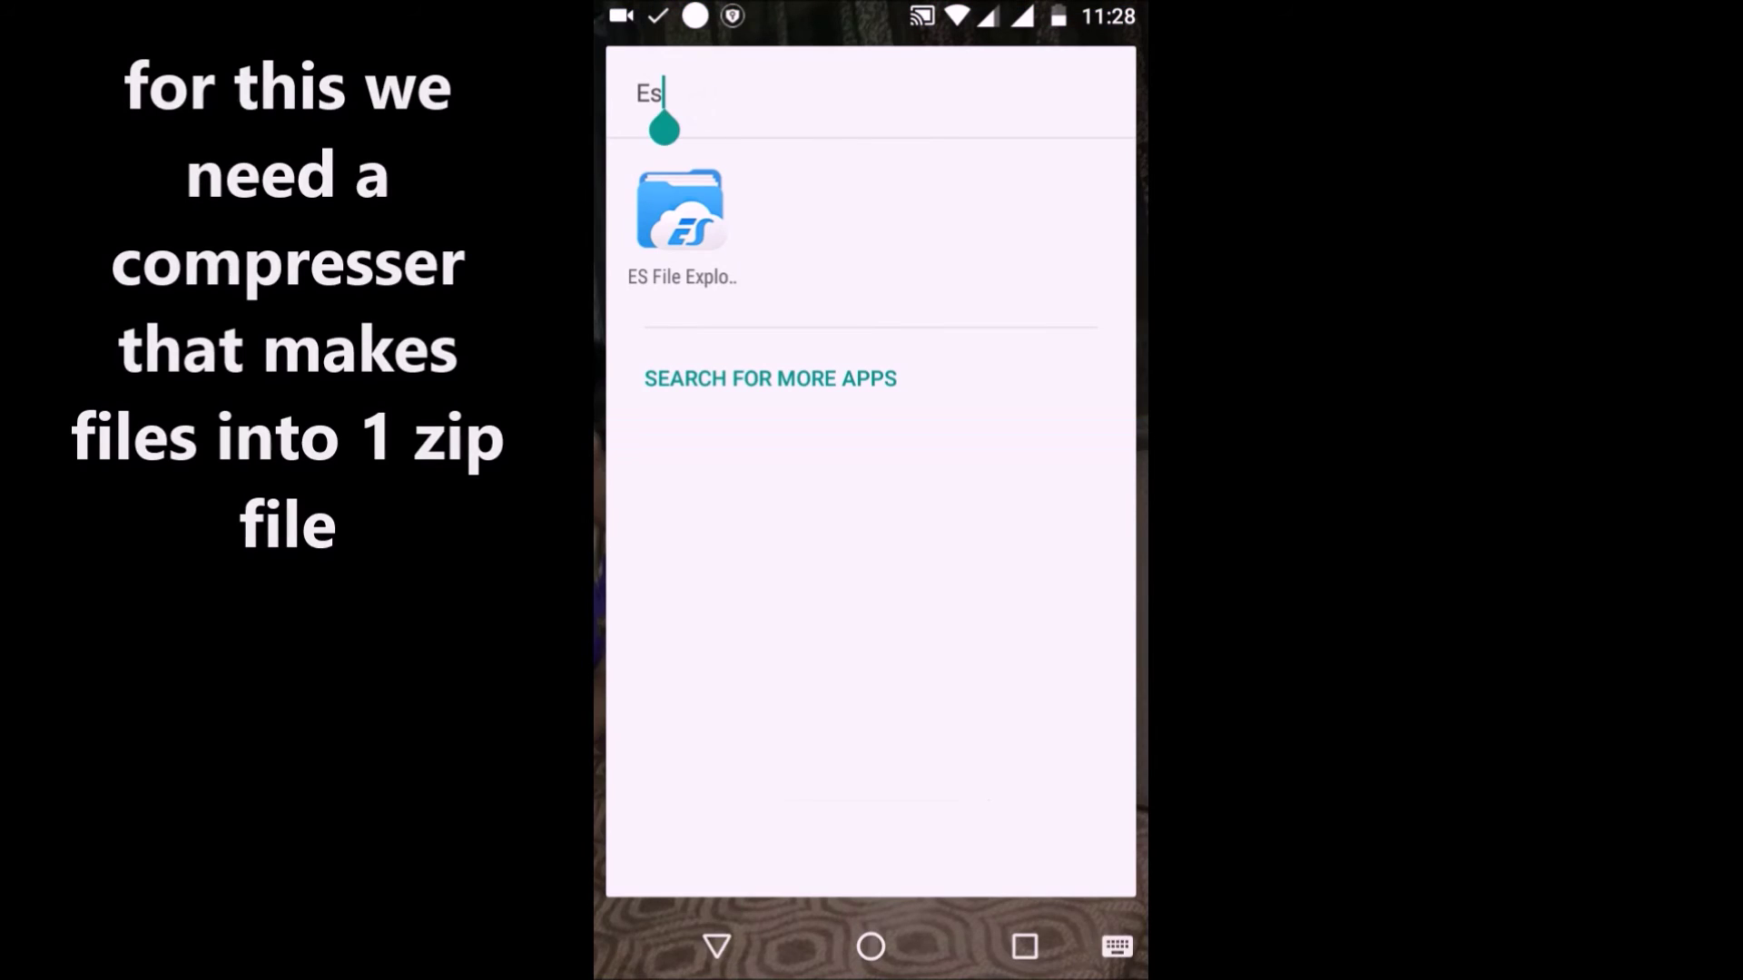
pyautogui.press('BackSpace')
pyautogui.press('BackSpace')
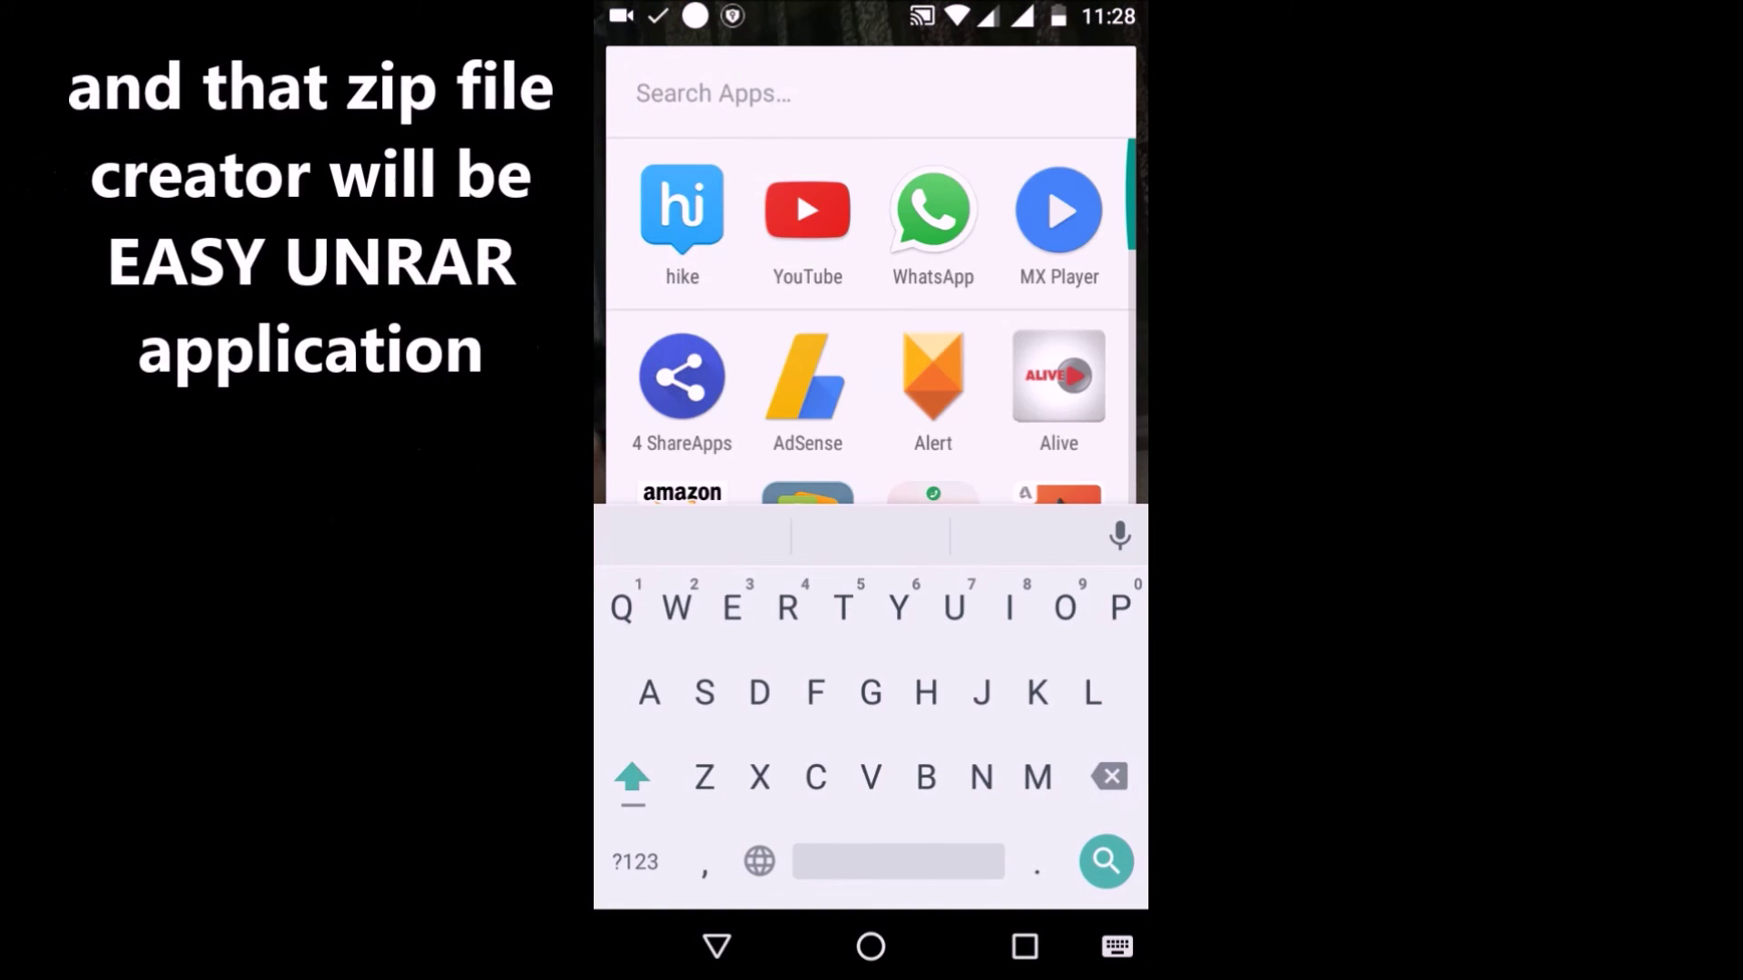
pyautogui.write('Easy')
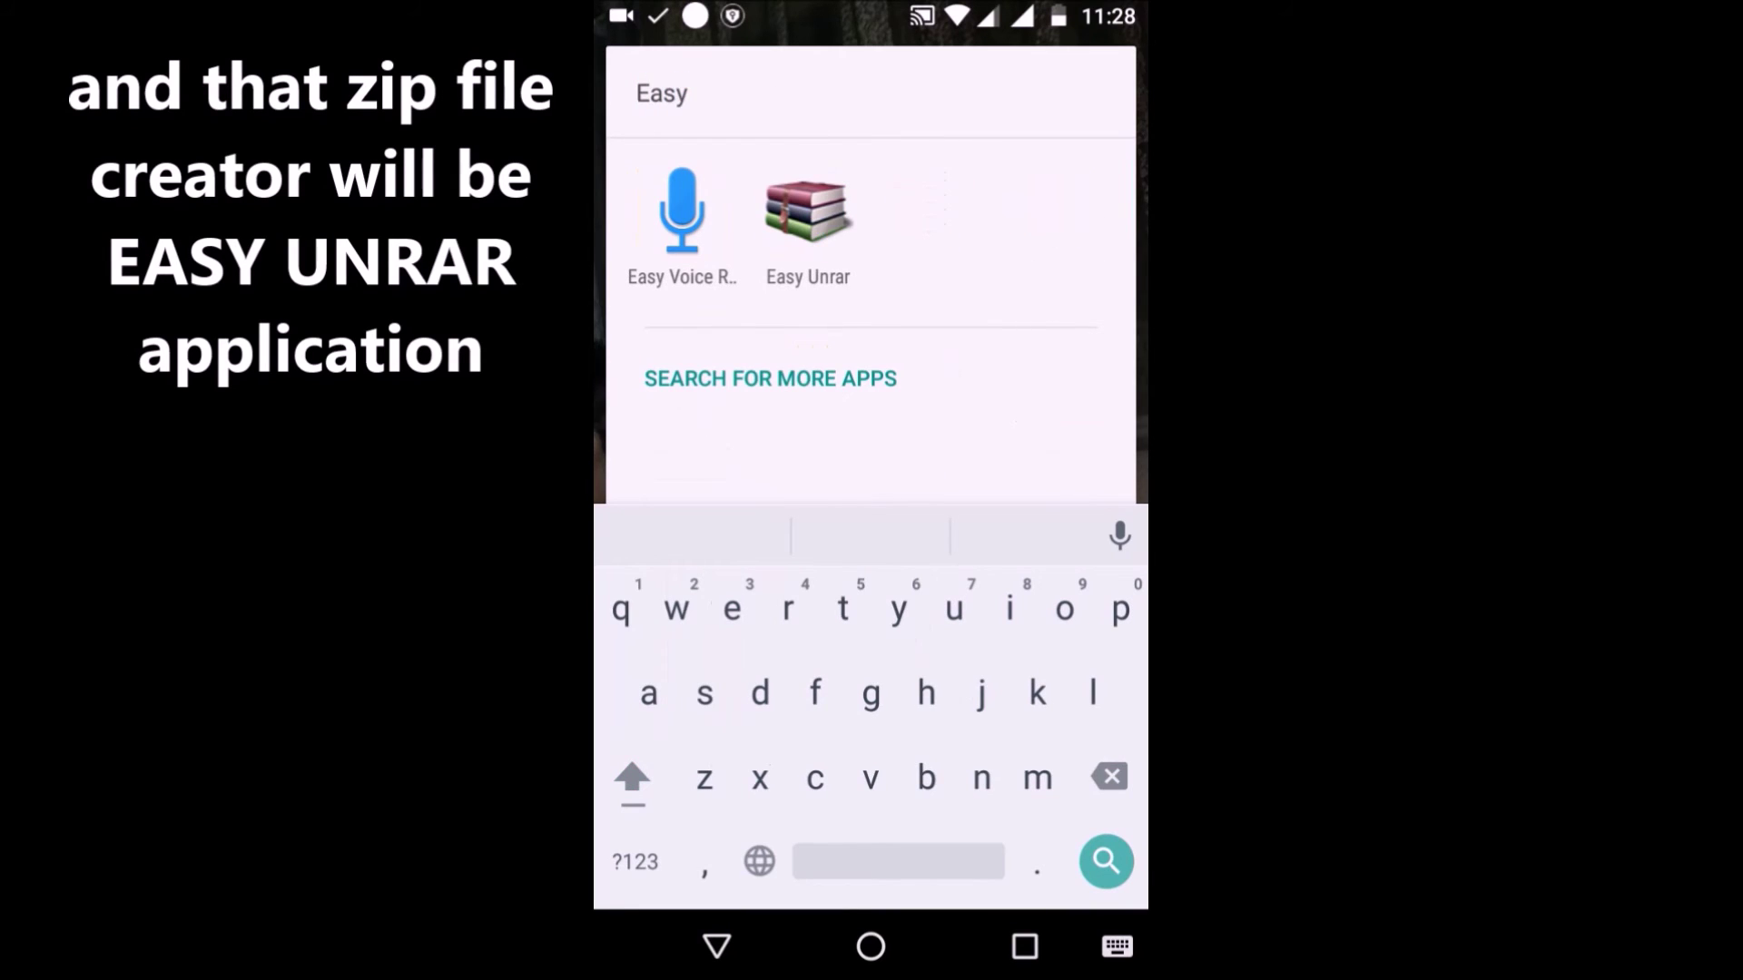
pyautogui.click(807, 224)
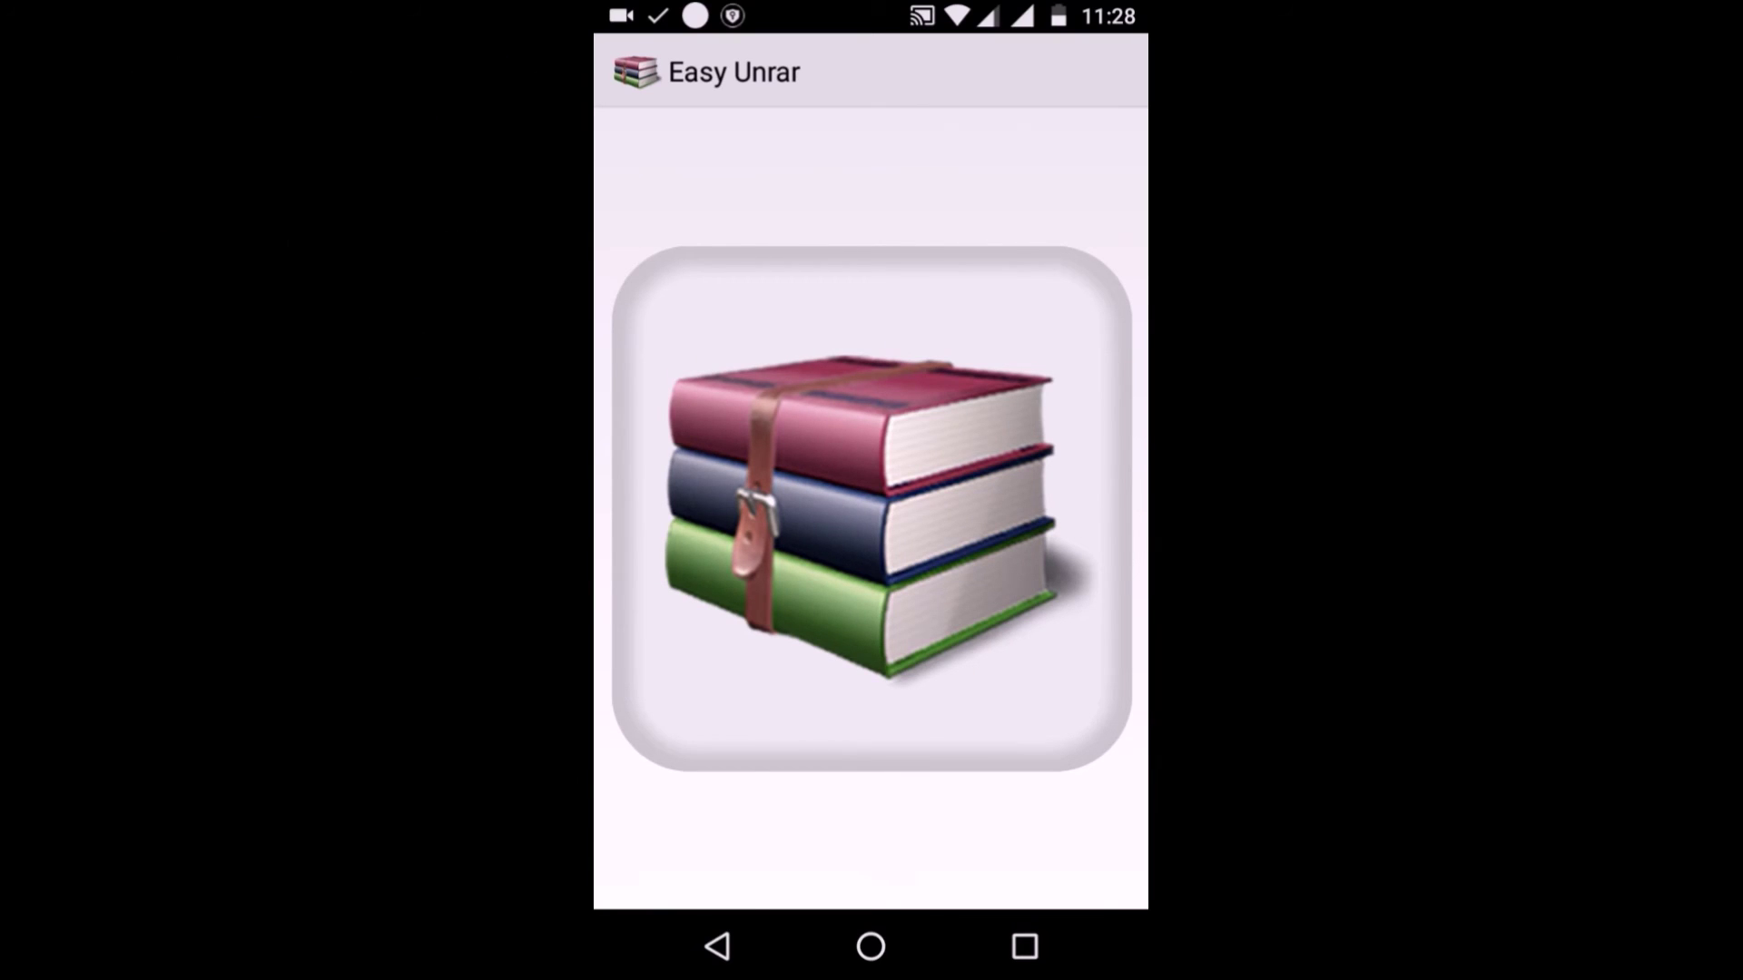
pyautogui.scroll(-3, 1001, 665)
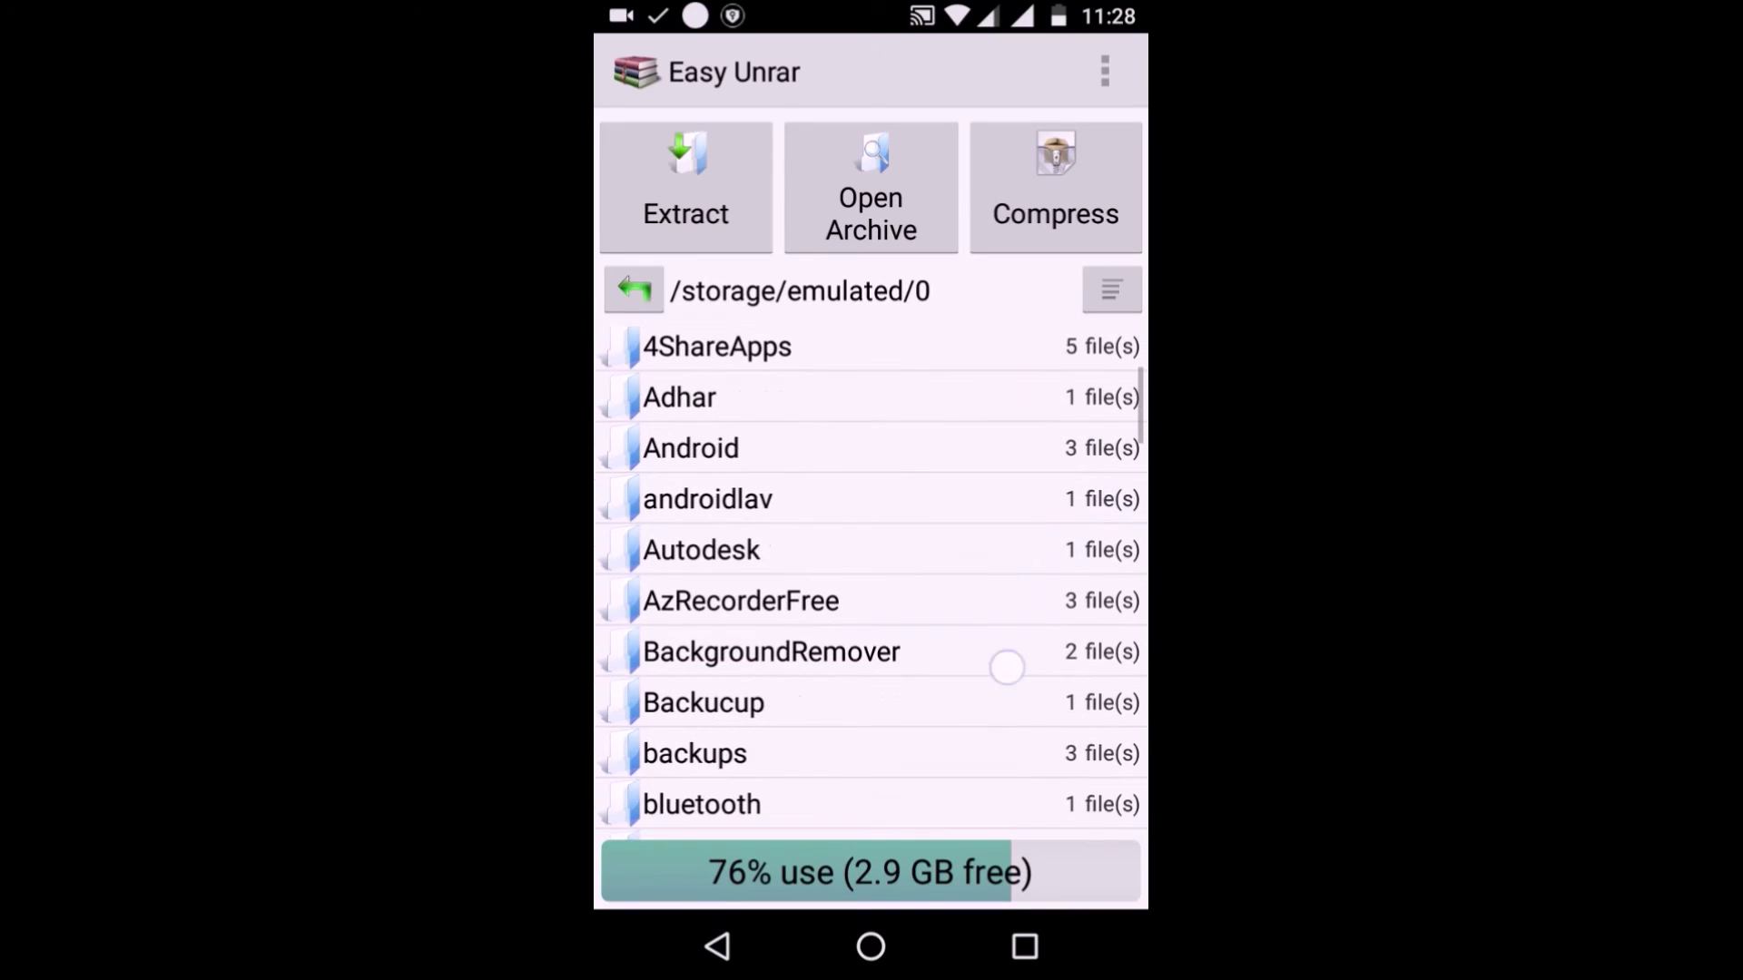
pyautogui.scroll(-3, 1000, 666)
pyautogui.scroll(-5, 1000, 664)
pyautogui.scroll(-5, 973, 728)
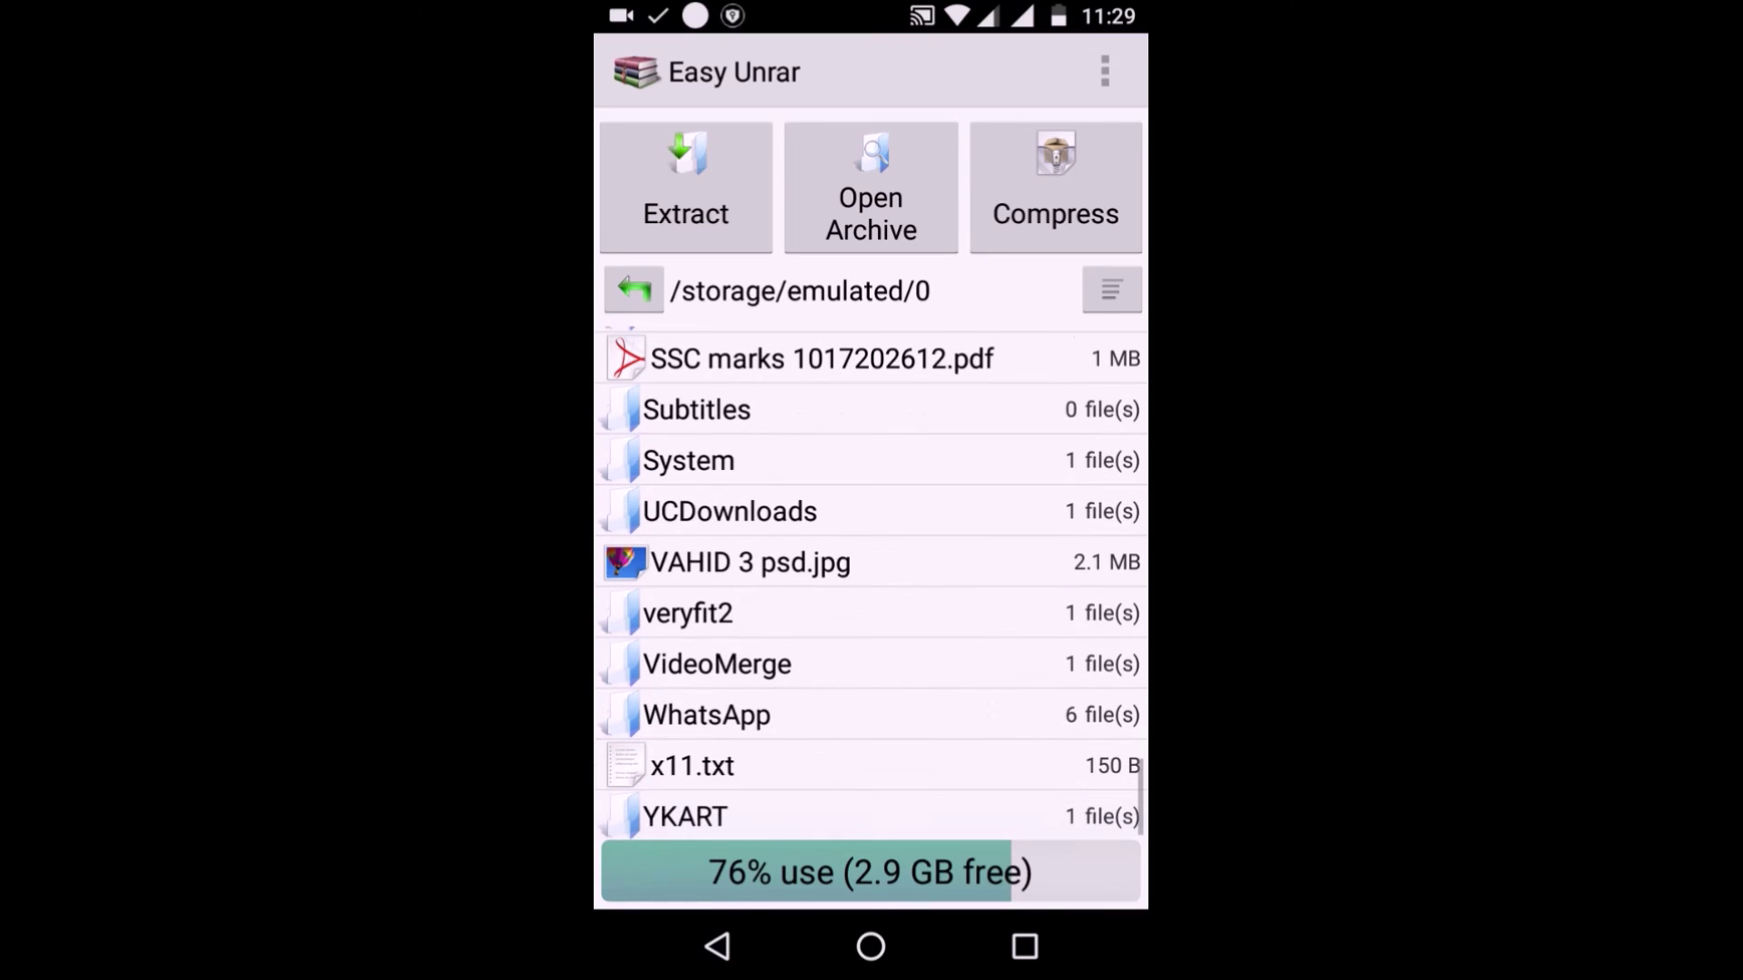
# Step: Check the preinstalledapps folder in /storage/emulated/0 as the new zip's contents and confirm
pyautogui.click(1073, 187)
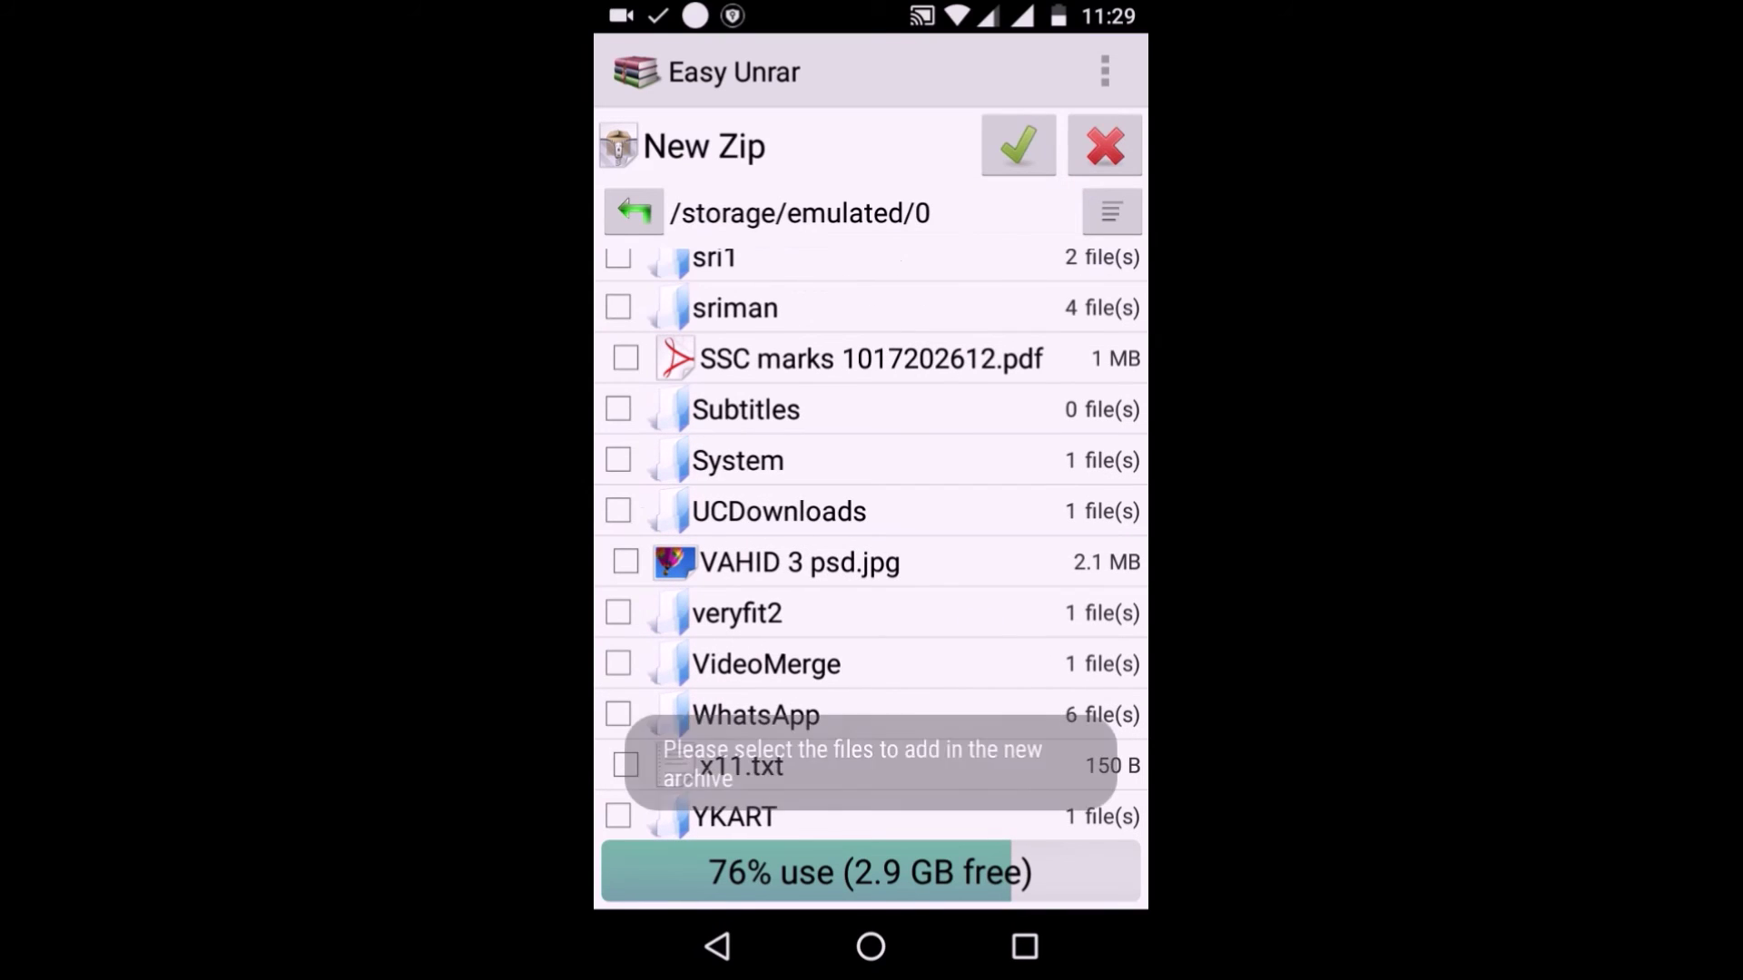
pyautogui.scroll(5, 1043, 525)
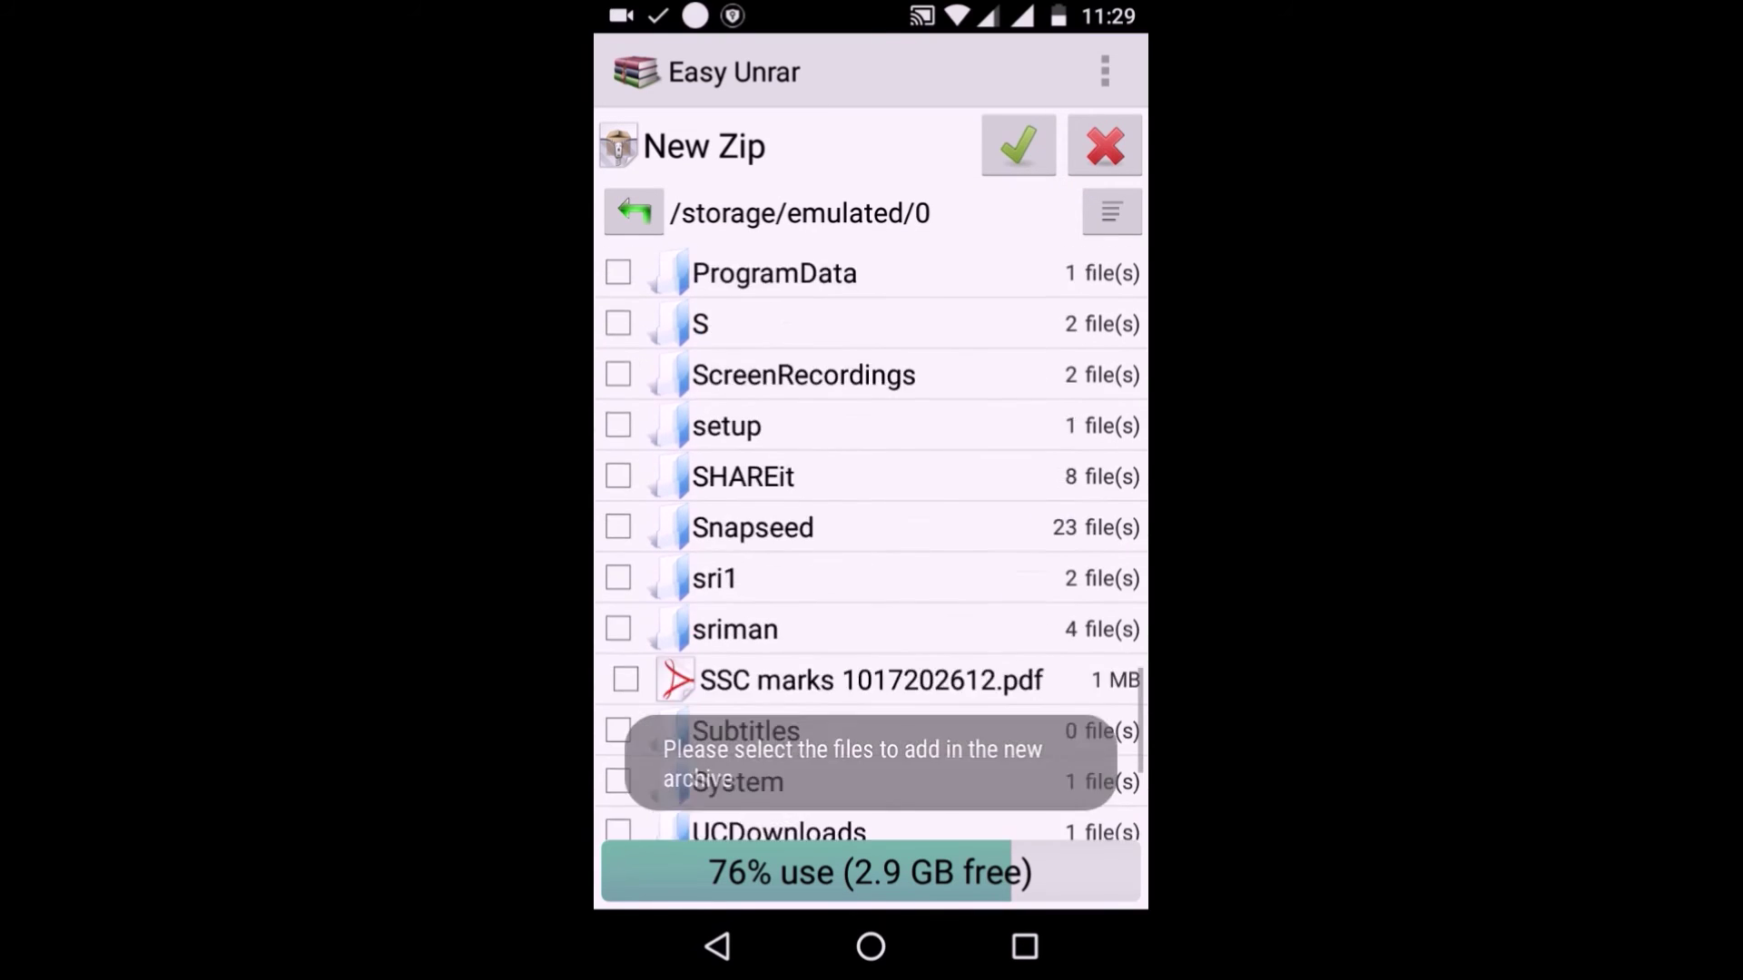
pyautogui.scroll(3, 999, 677)
pyautogui.click(797, 418)
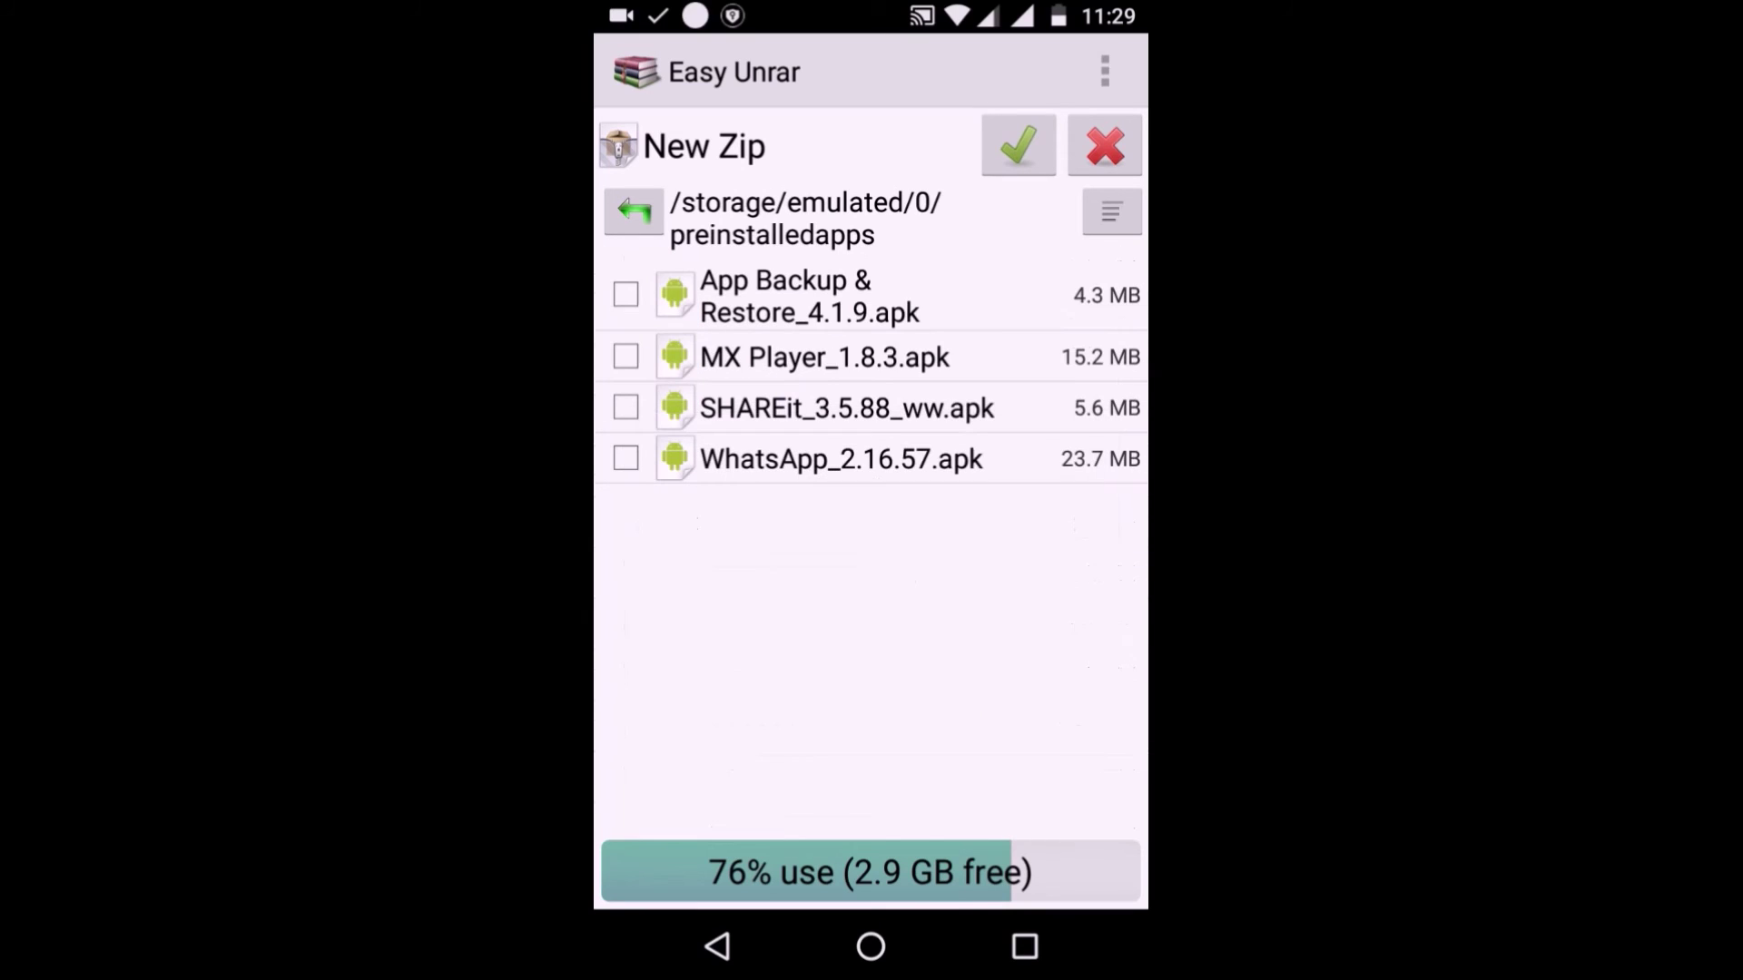
pyautogui.click(633, 210)
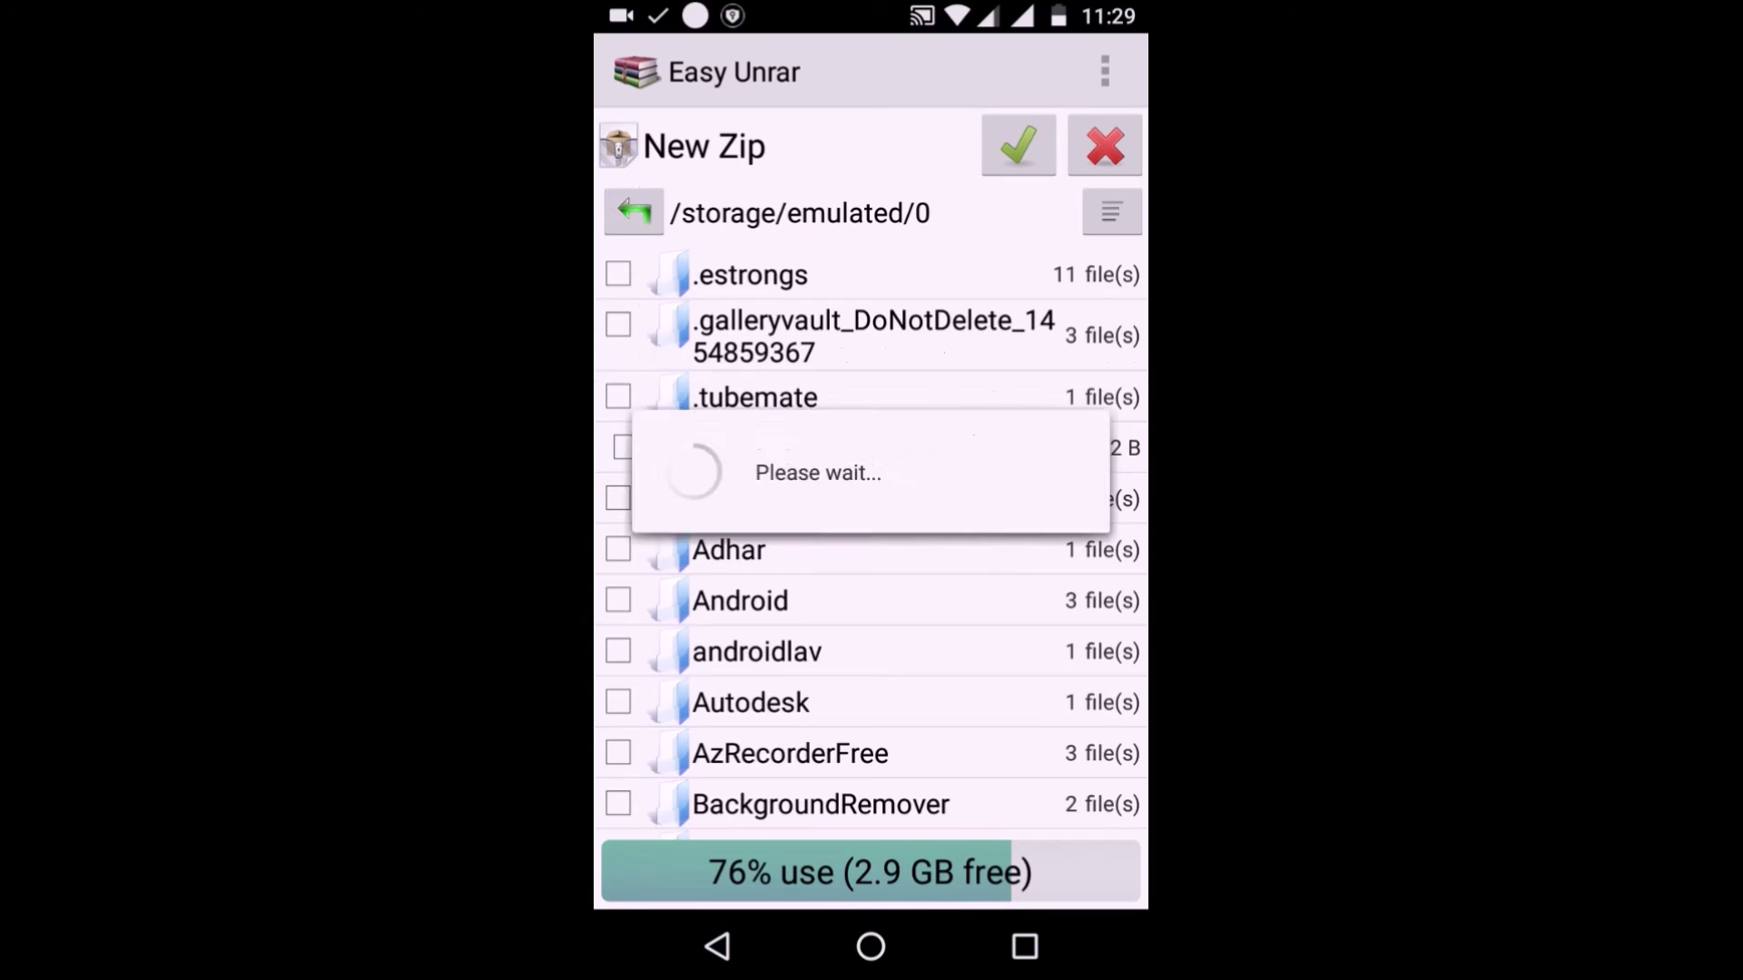
pyautogui.scroll(-15, 938, 621)
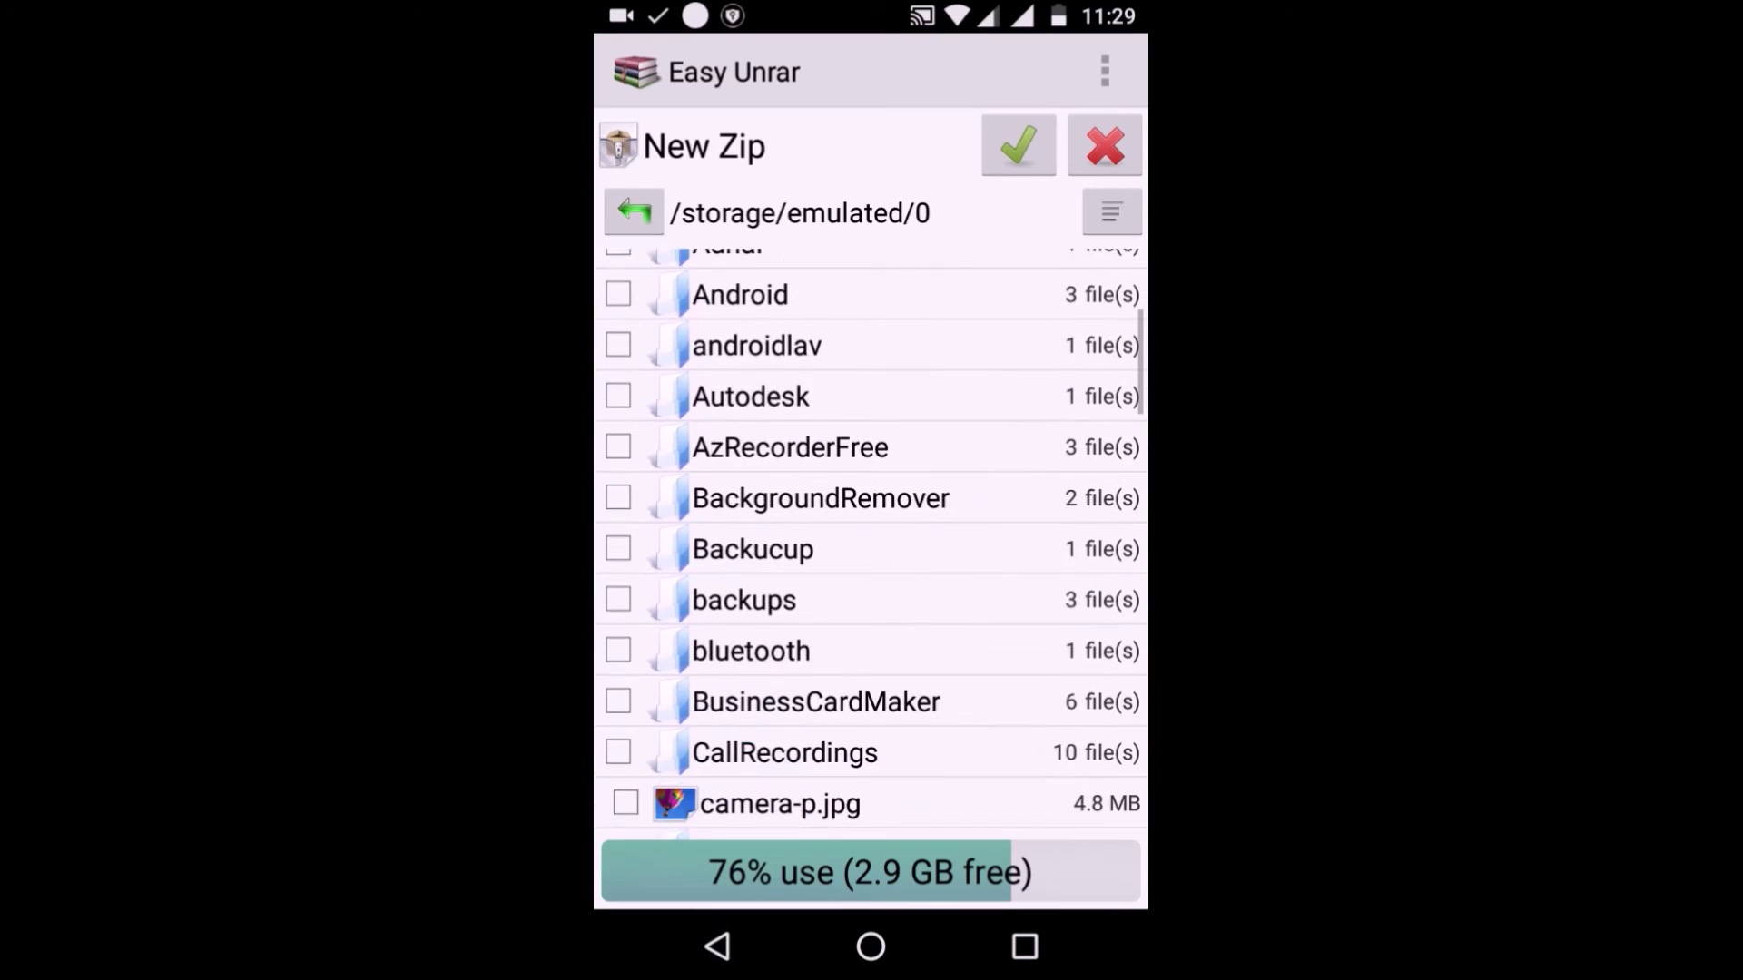
pyautogui.scroll(5, 954, 673)
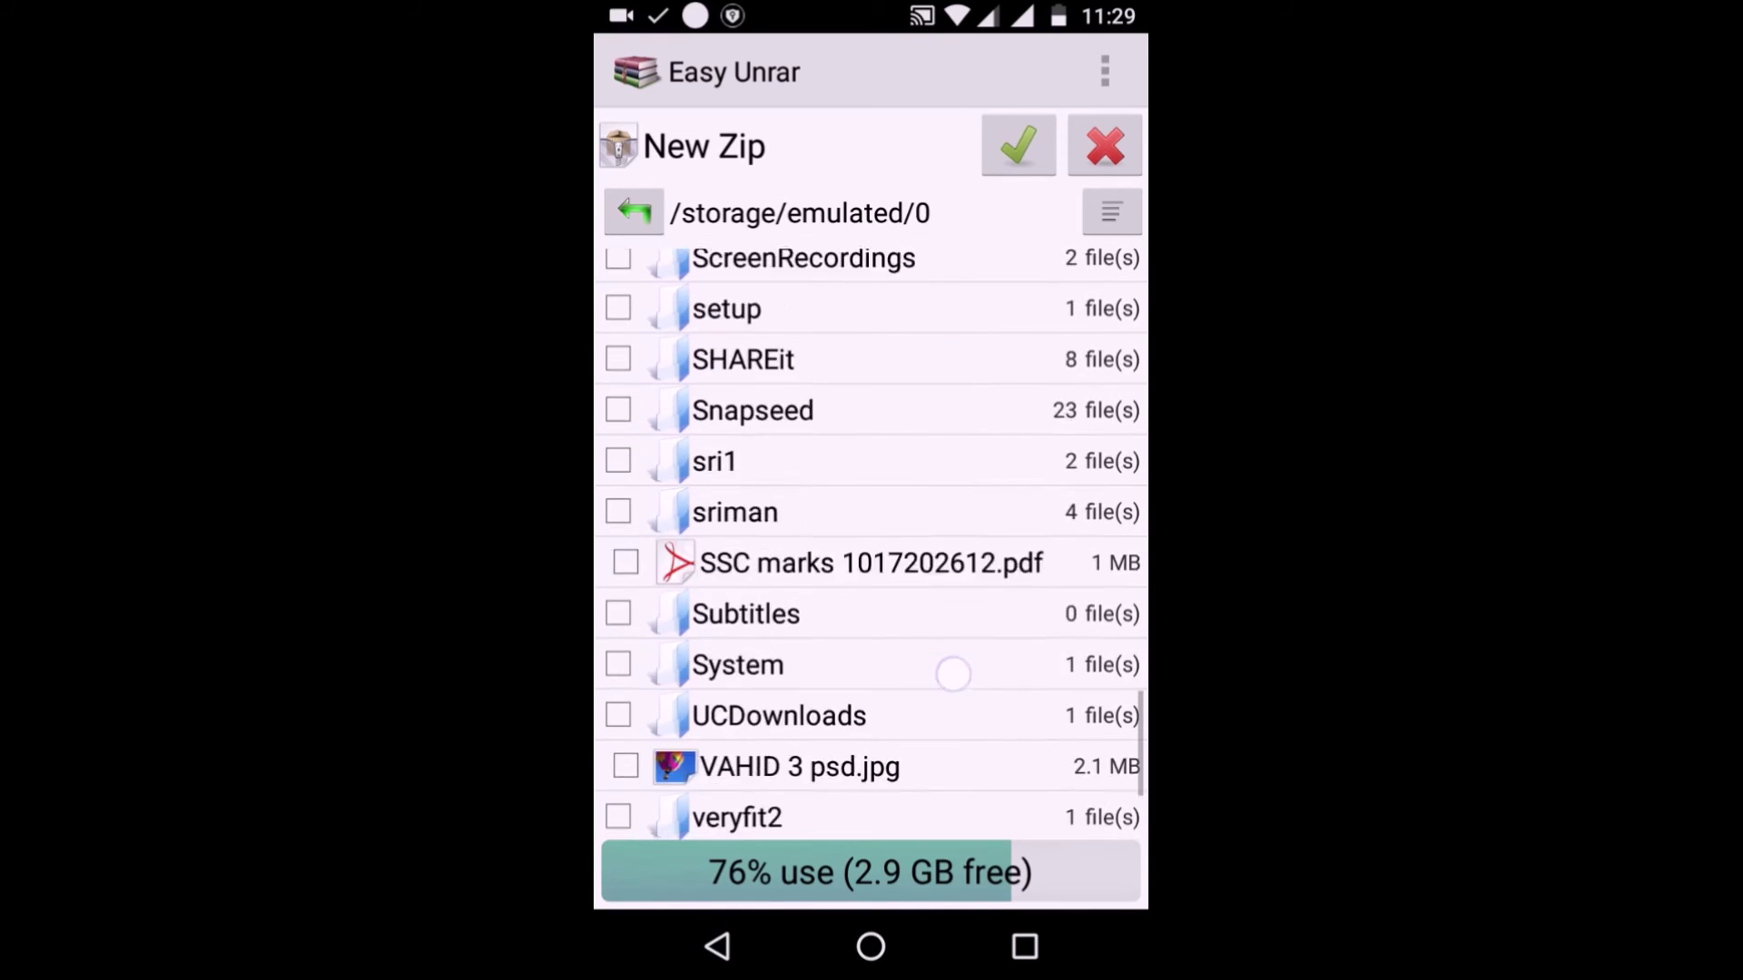
pyautogui.click(619, 515)
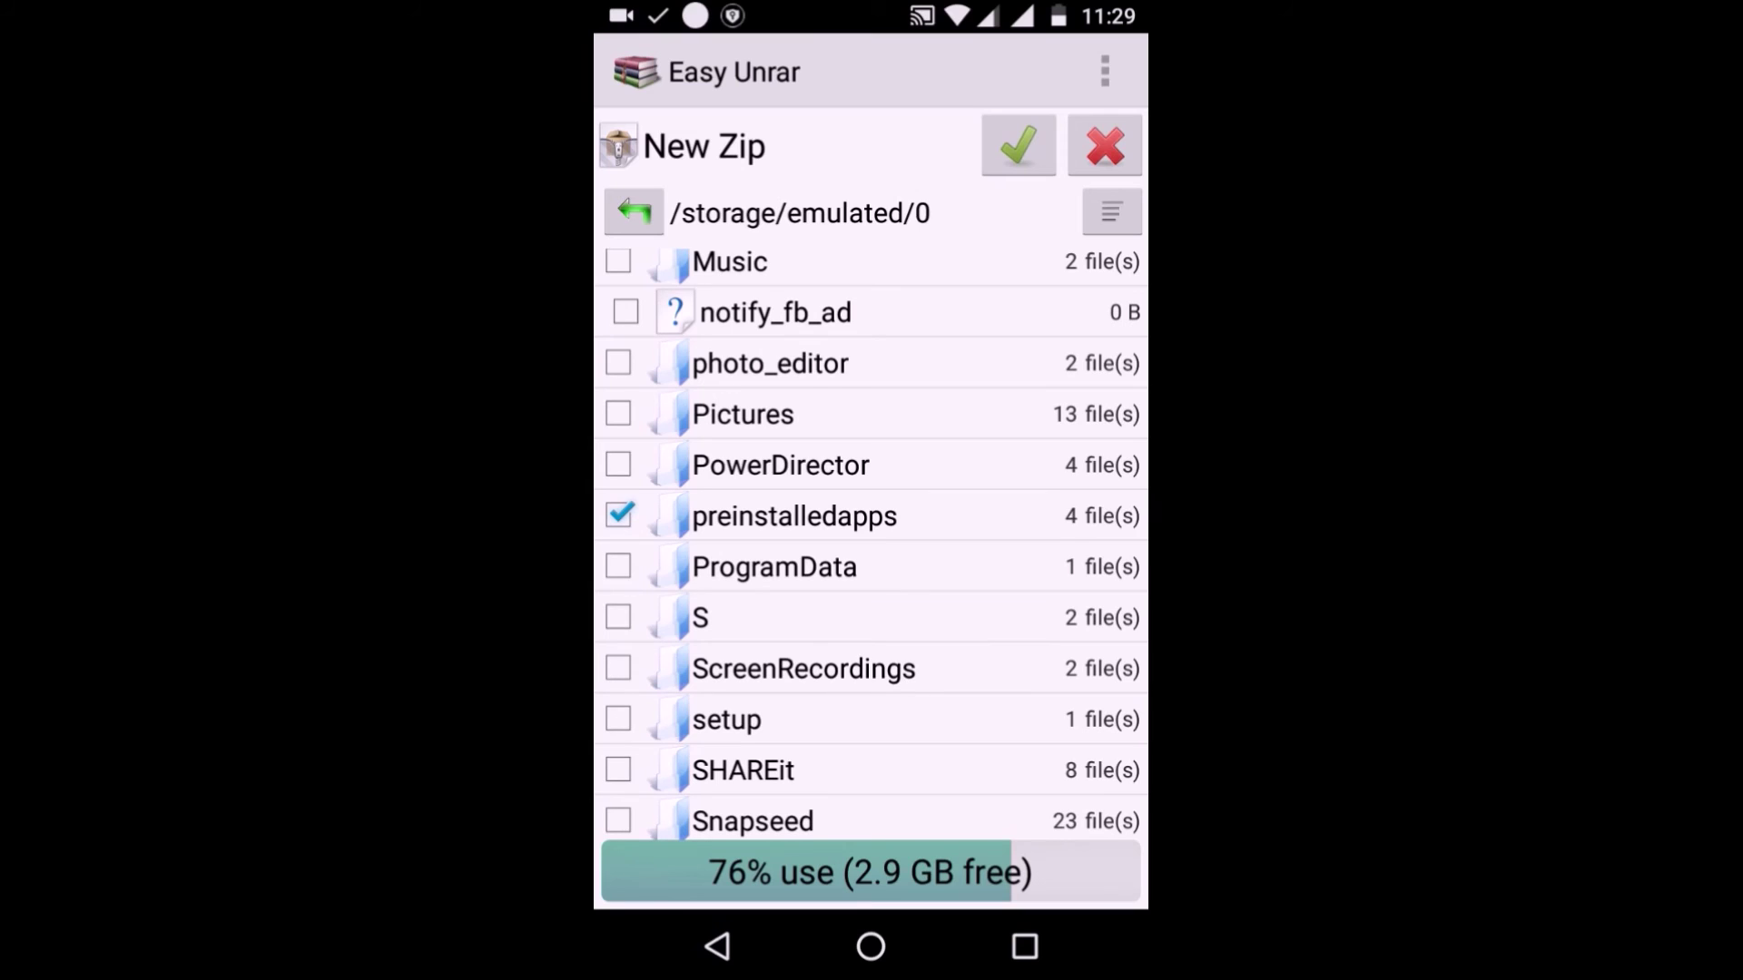
pyautogui.click(1019, 146)
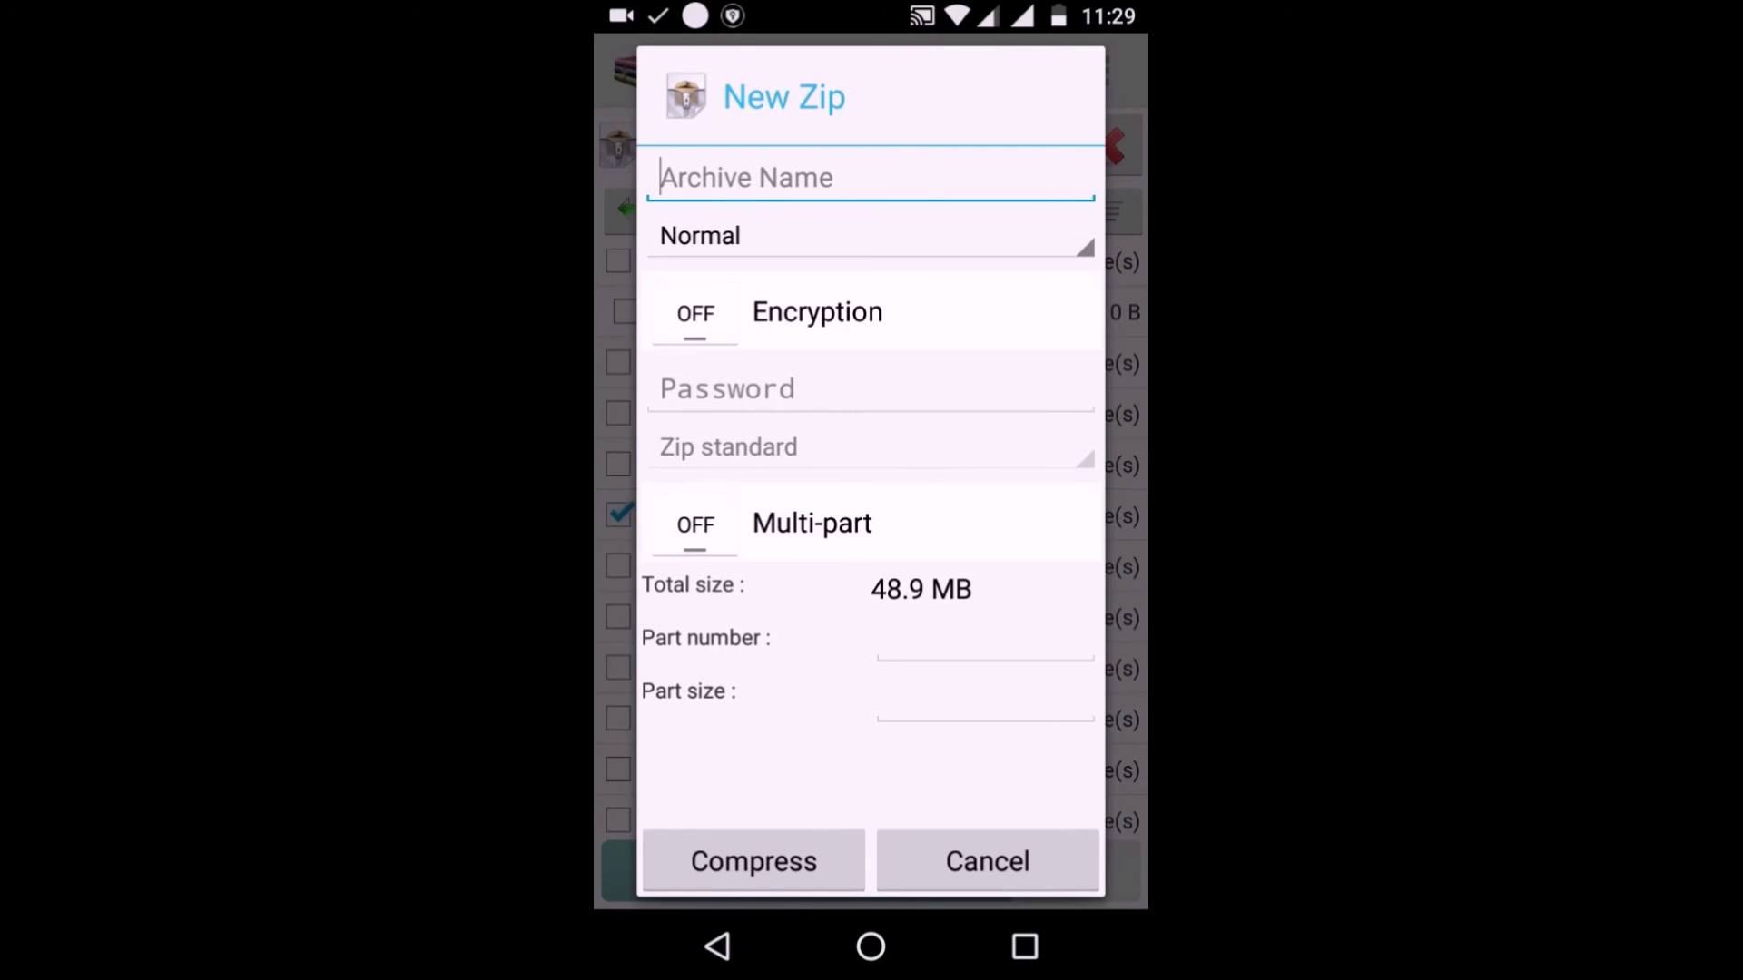
# Step: Enter the archive name 'preinstall4recoverymode' with encryption off, then start compression
pyautogui.click(694, 312)
pyautogui.click(876, 178)
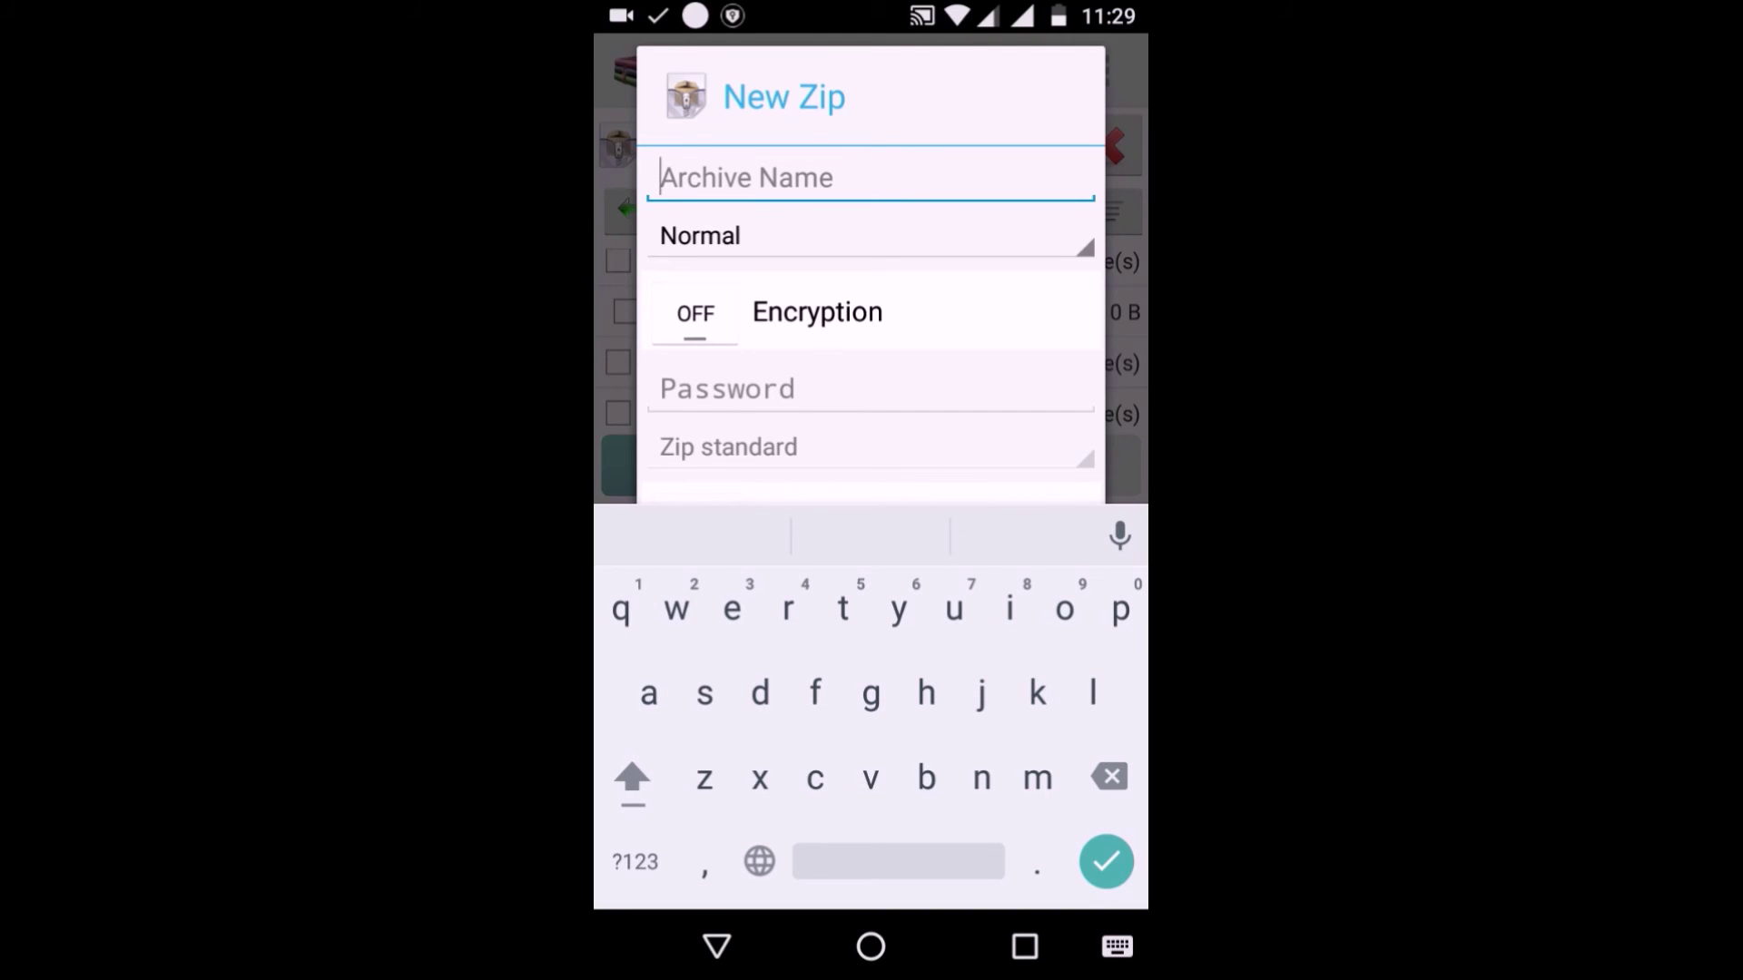
pyautogui.write('preinstall')
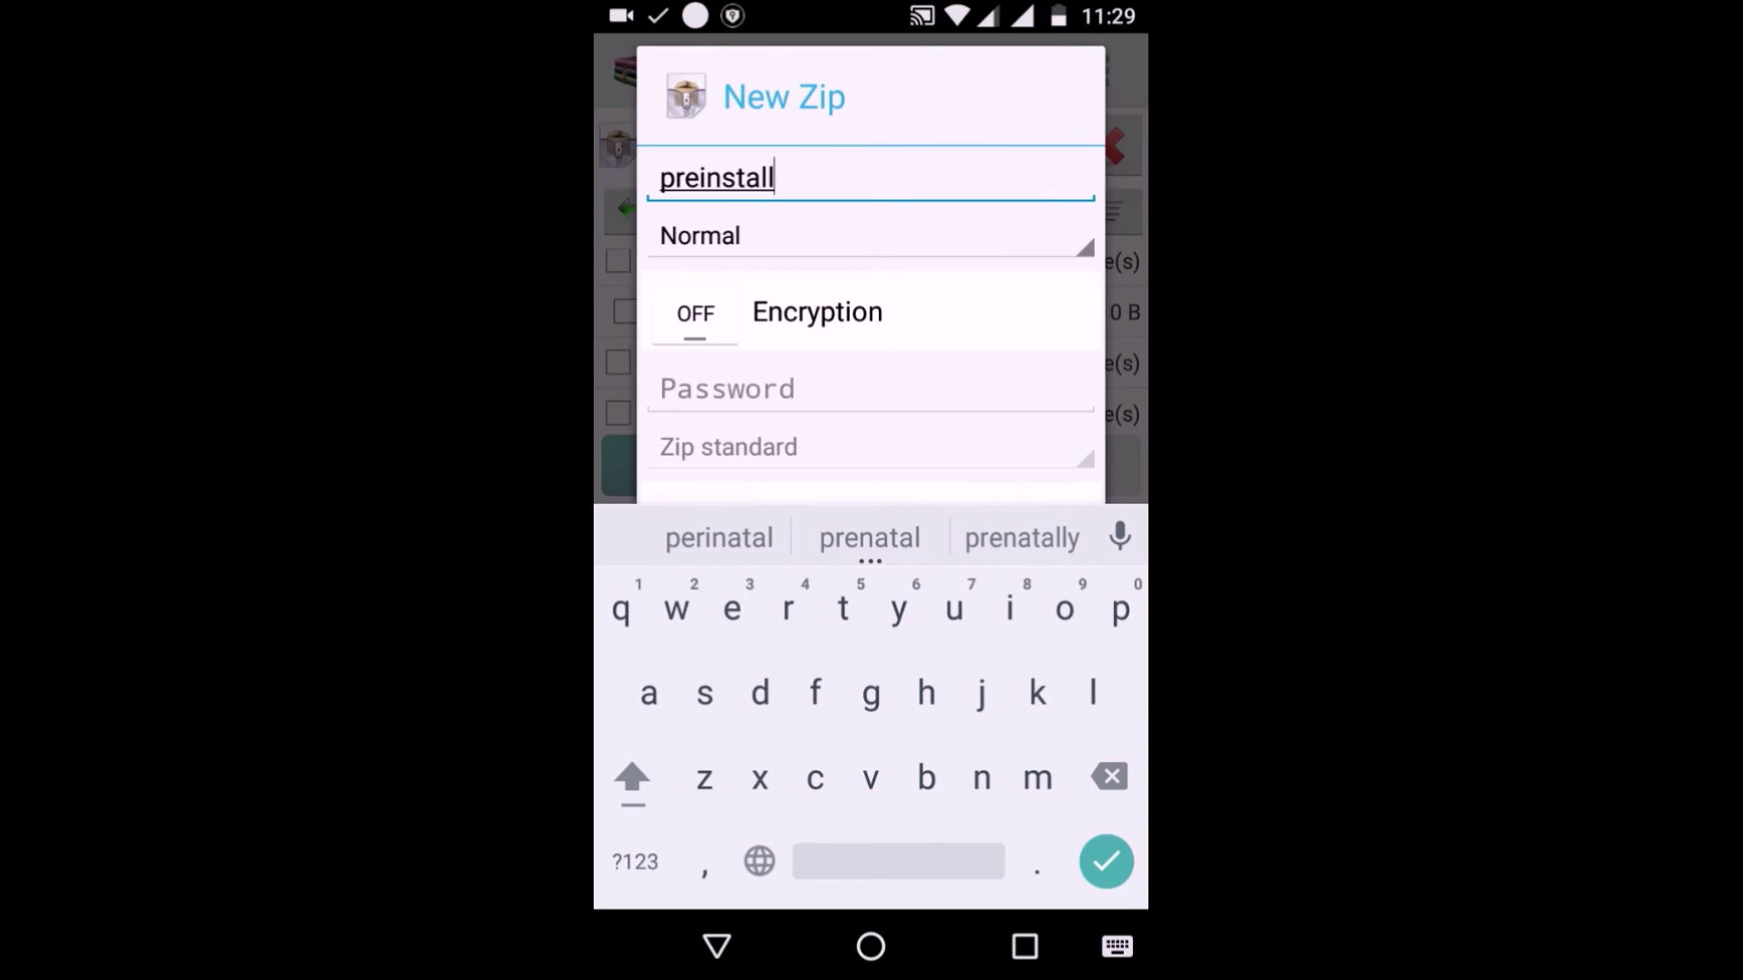
pyautogui.write('appa')
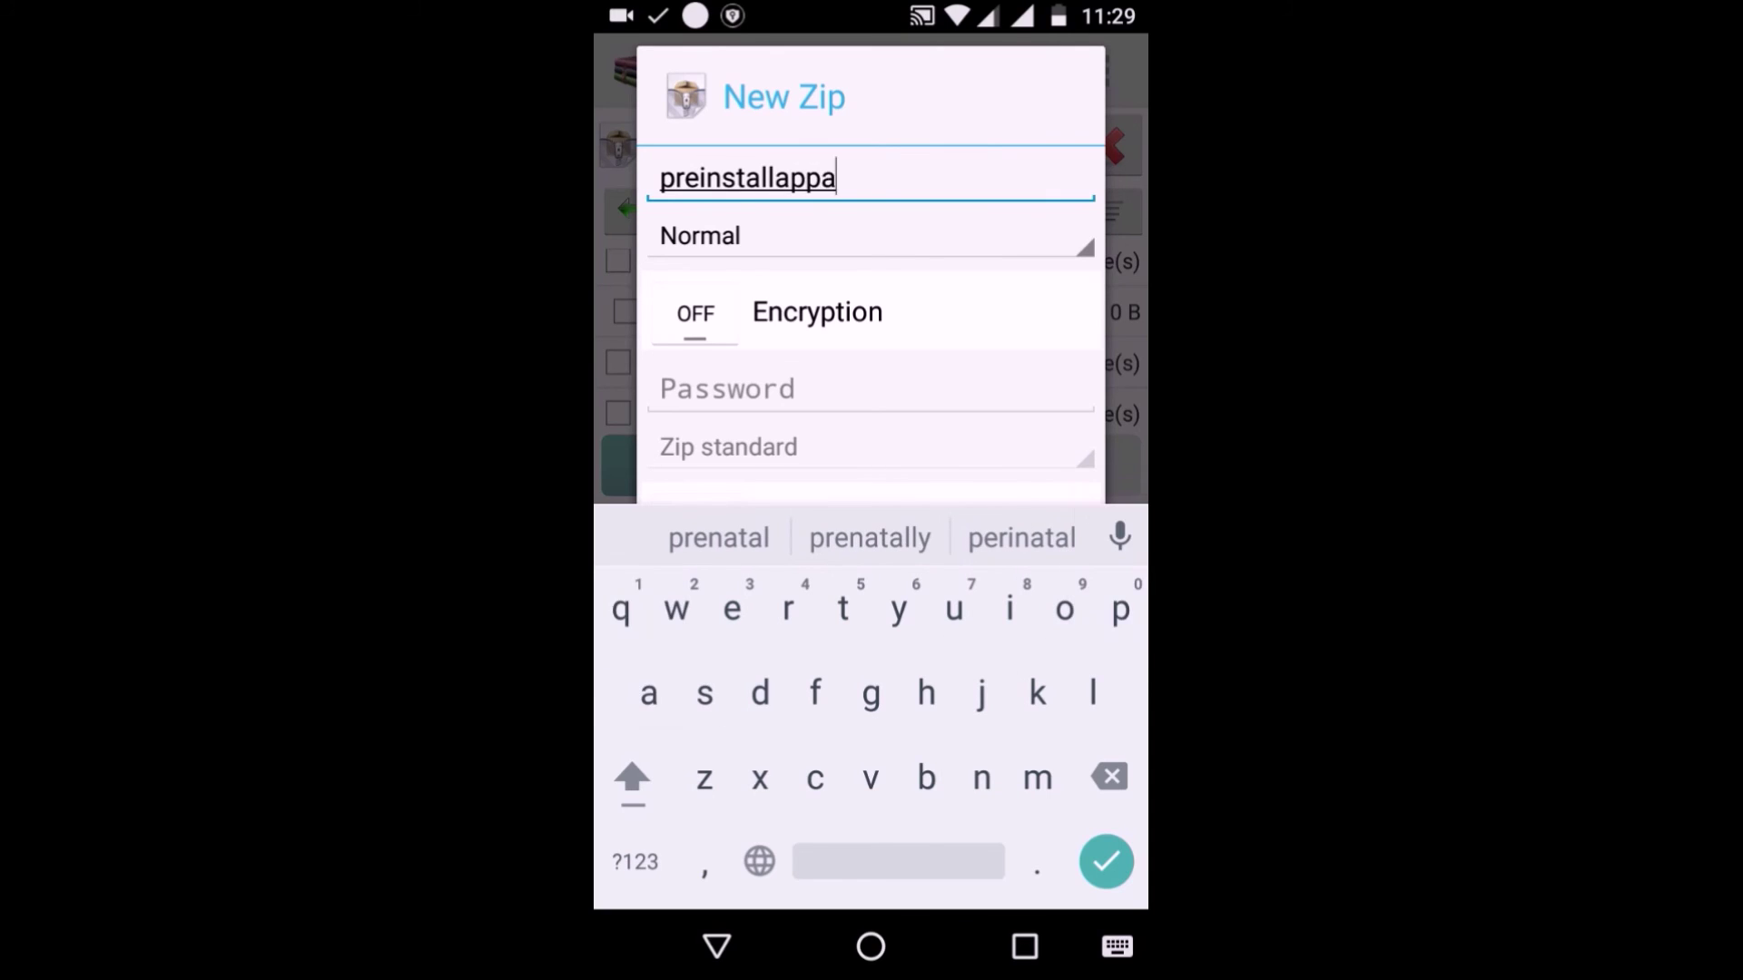
pyautogui.press('BackSpace')
pyautogui.press('BackSpace')
pyautogui.press('BackSpace')
pyautogui.click(635, 860)
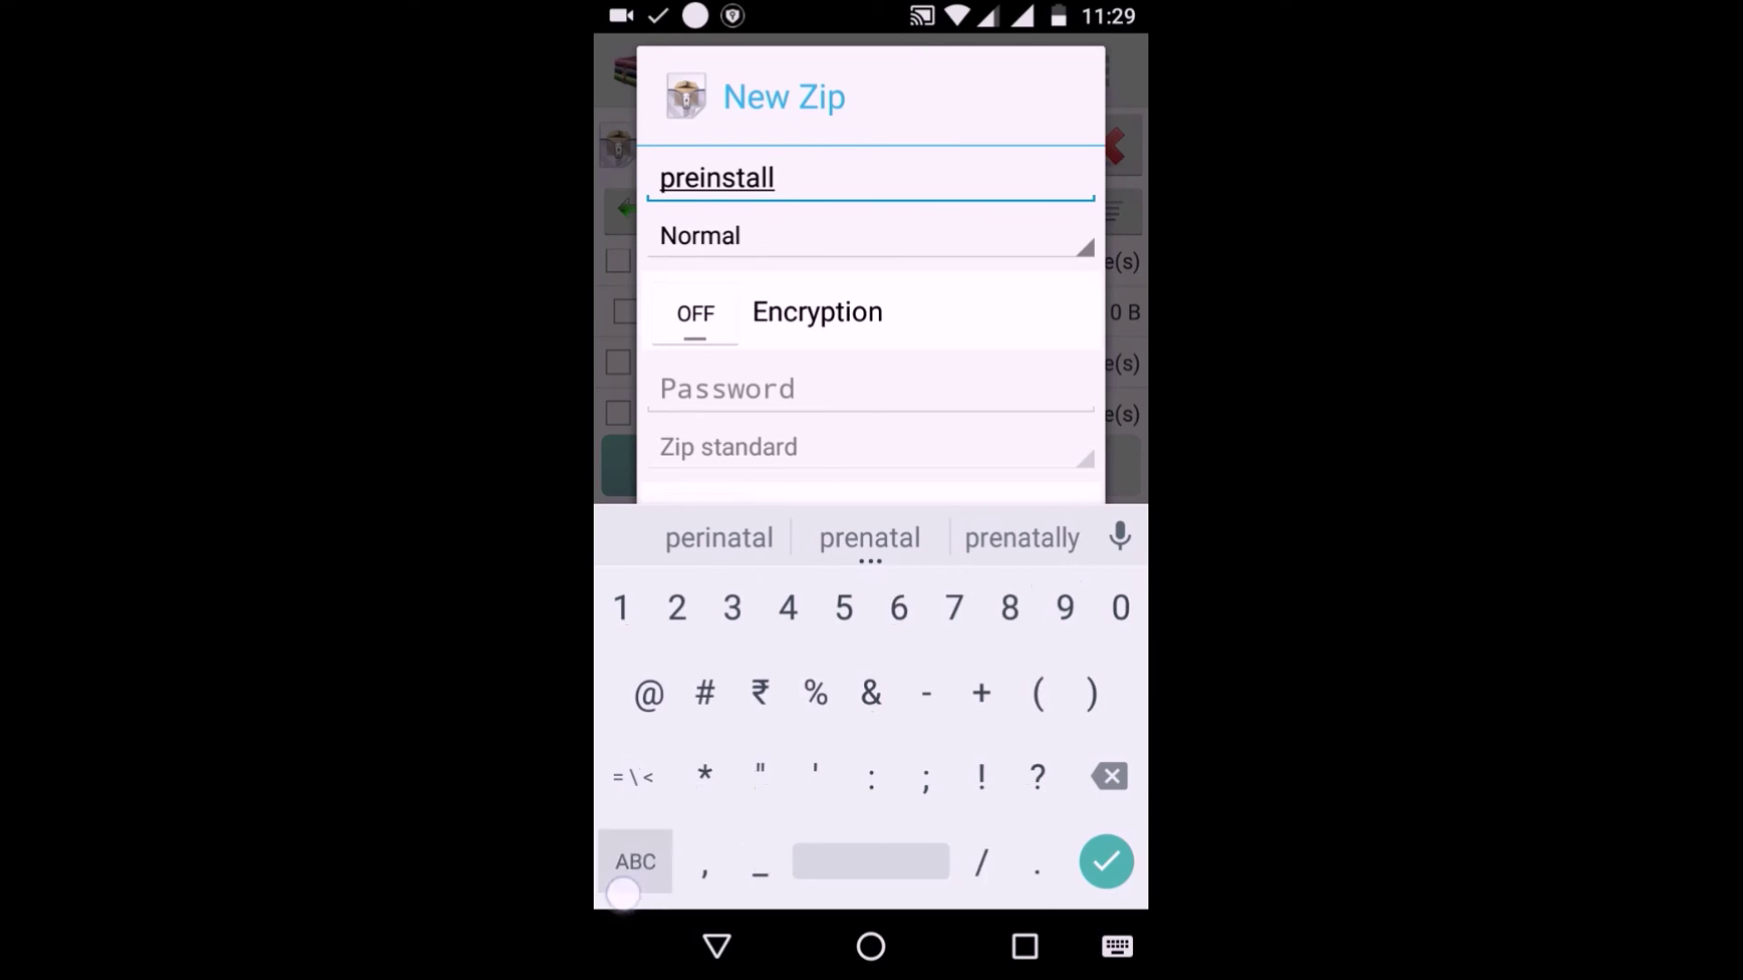
pyautogui.write('4')
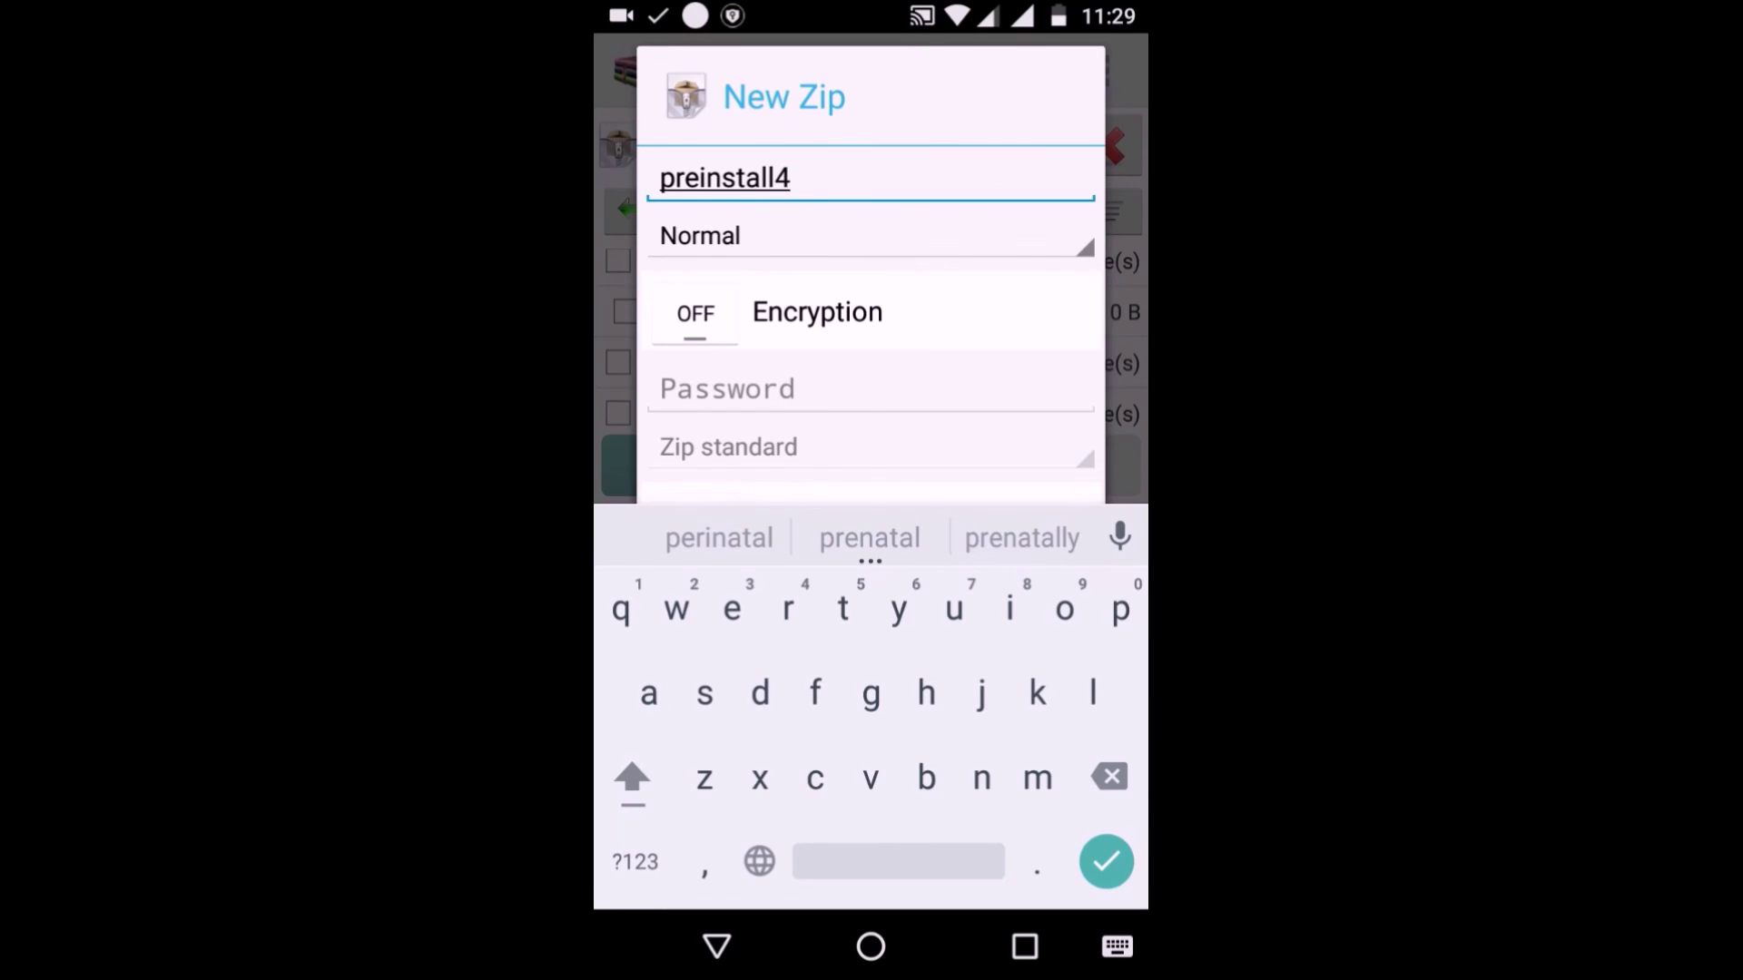
pyautogui.write('recocery')
pyautogui.press('BackSpace')
pyautogui.press('BackSpace')
pyautogui.press('BackSpace')
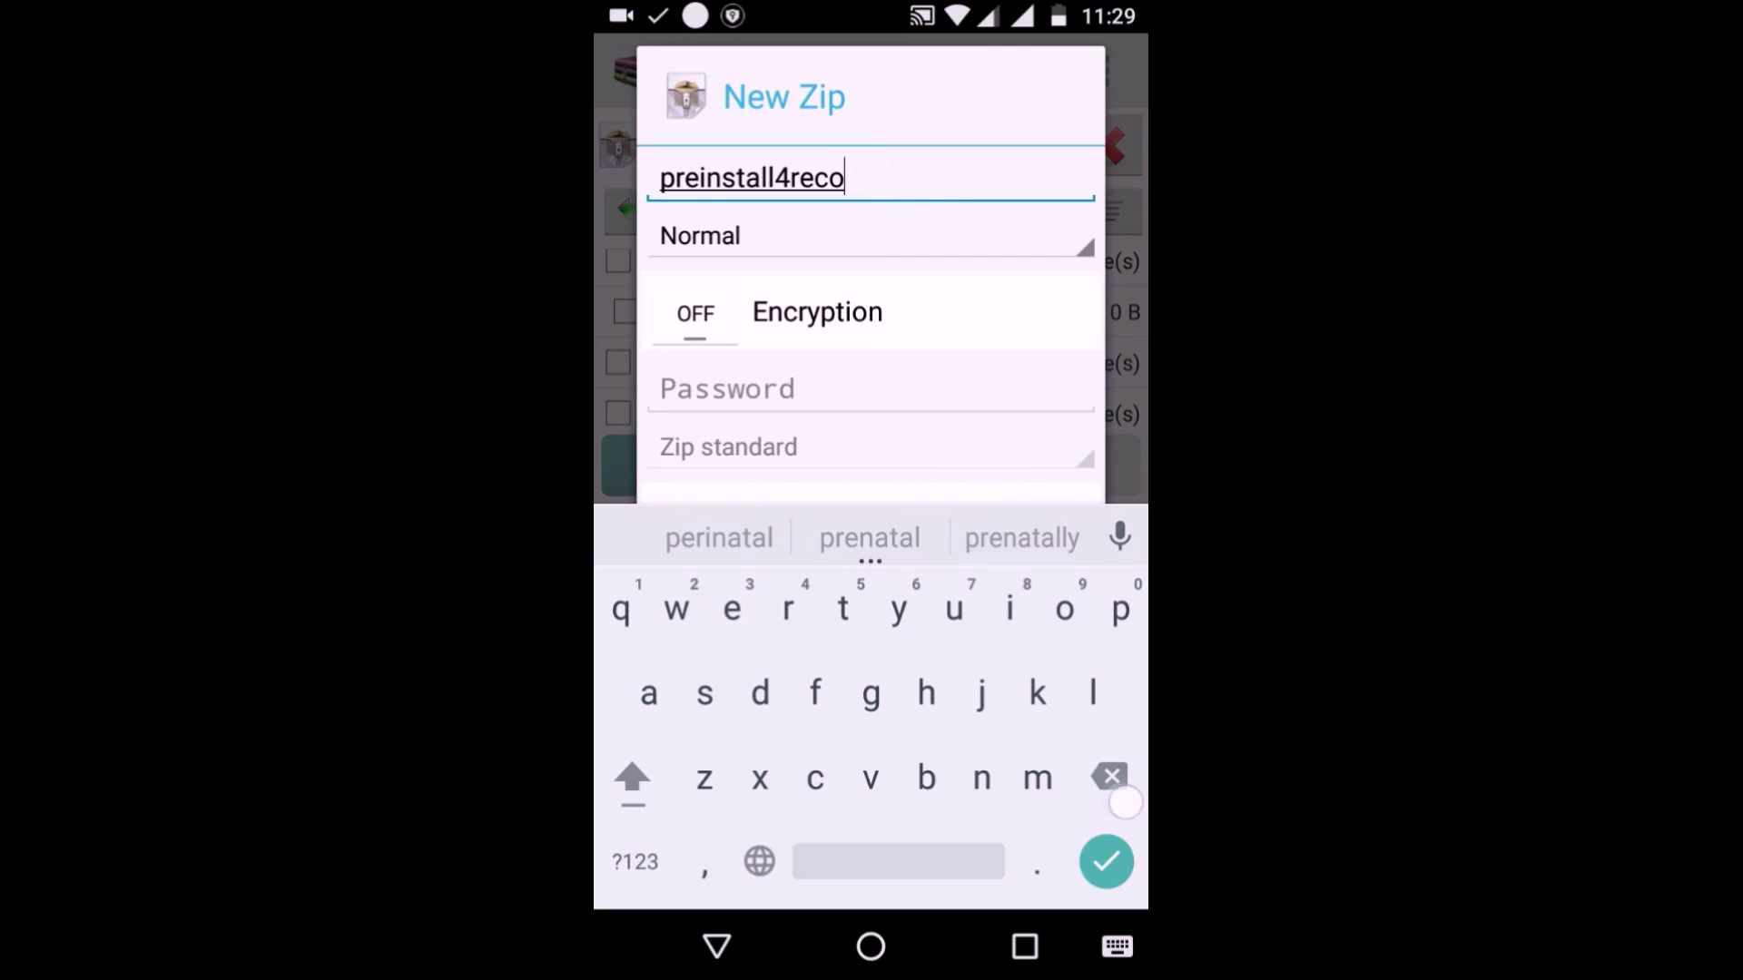
pyautogui.press('BackSpace')
pyautogui.write('overymode')
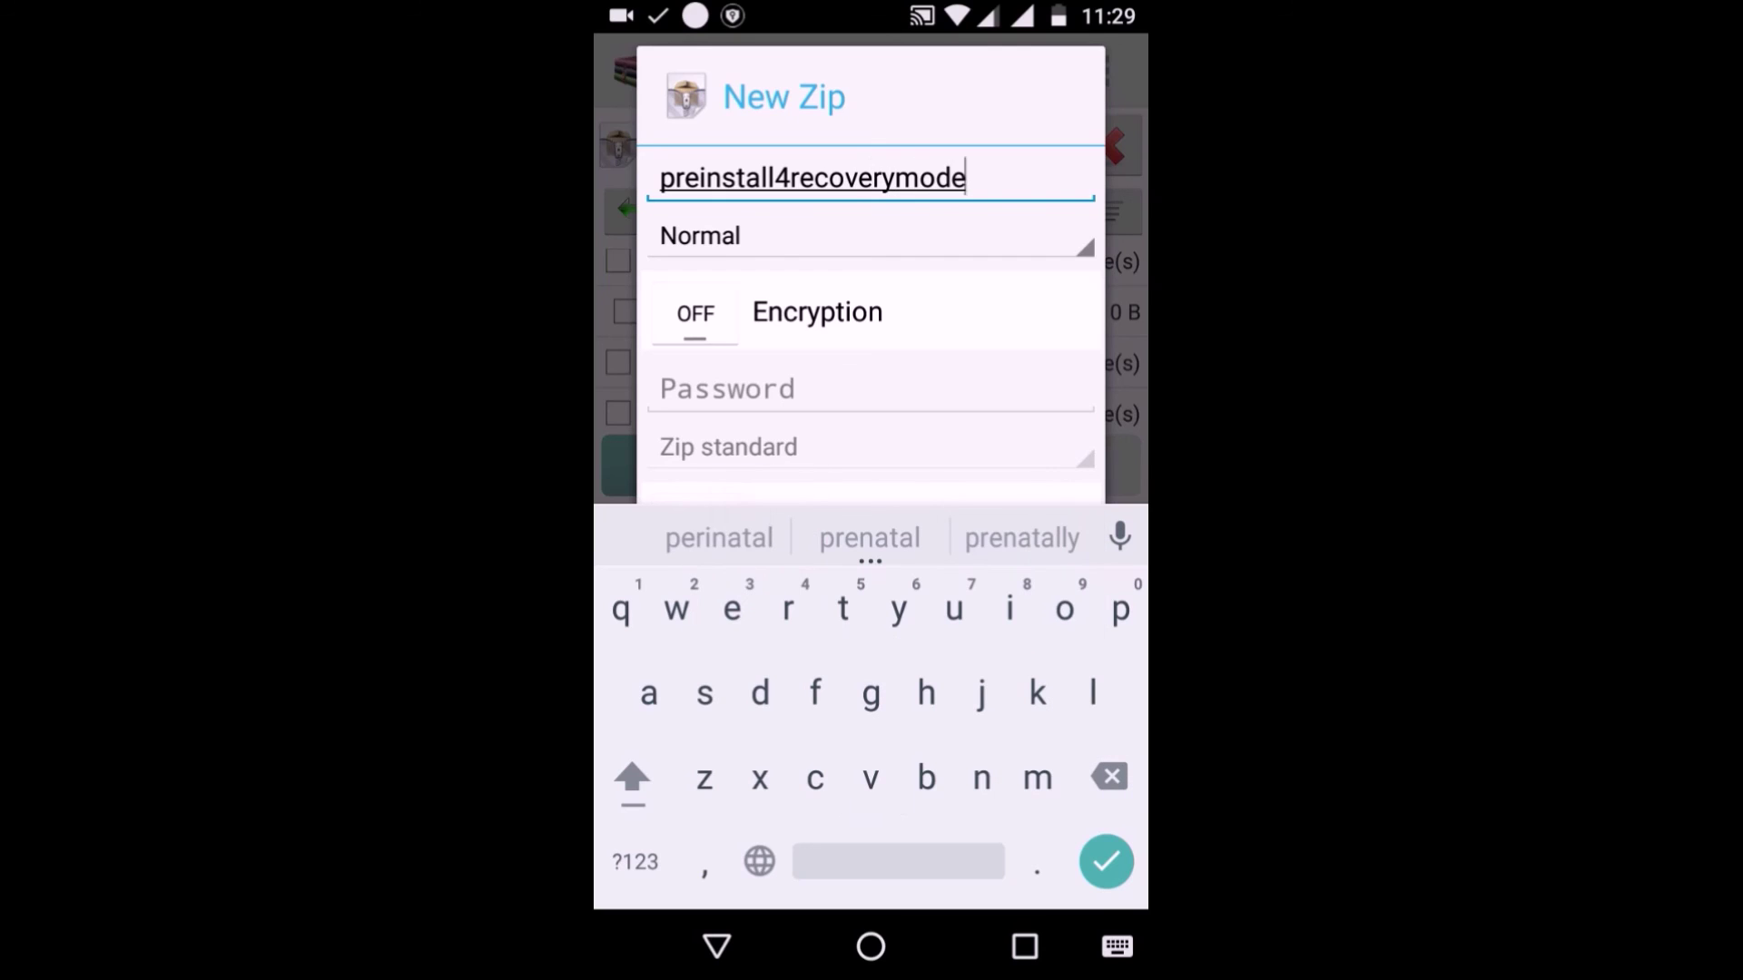
pyautogui.press('Return')
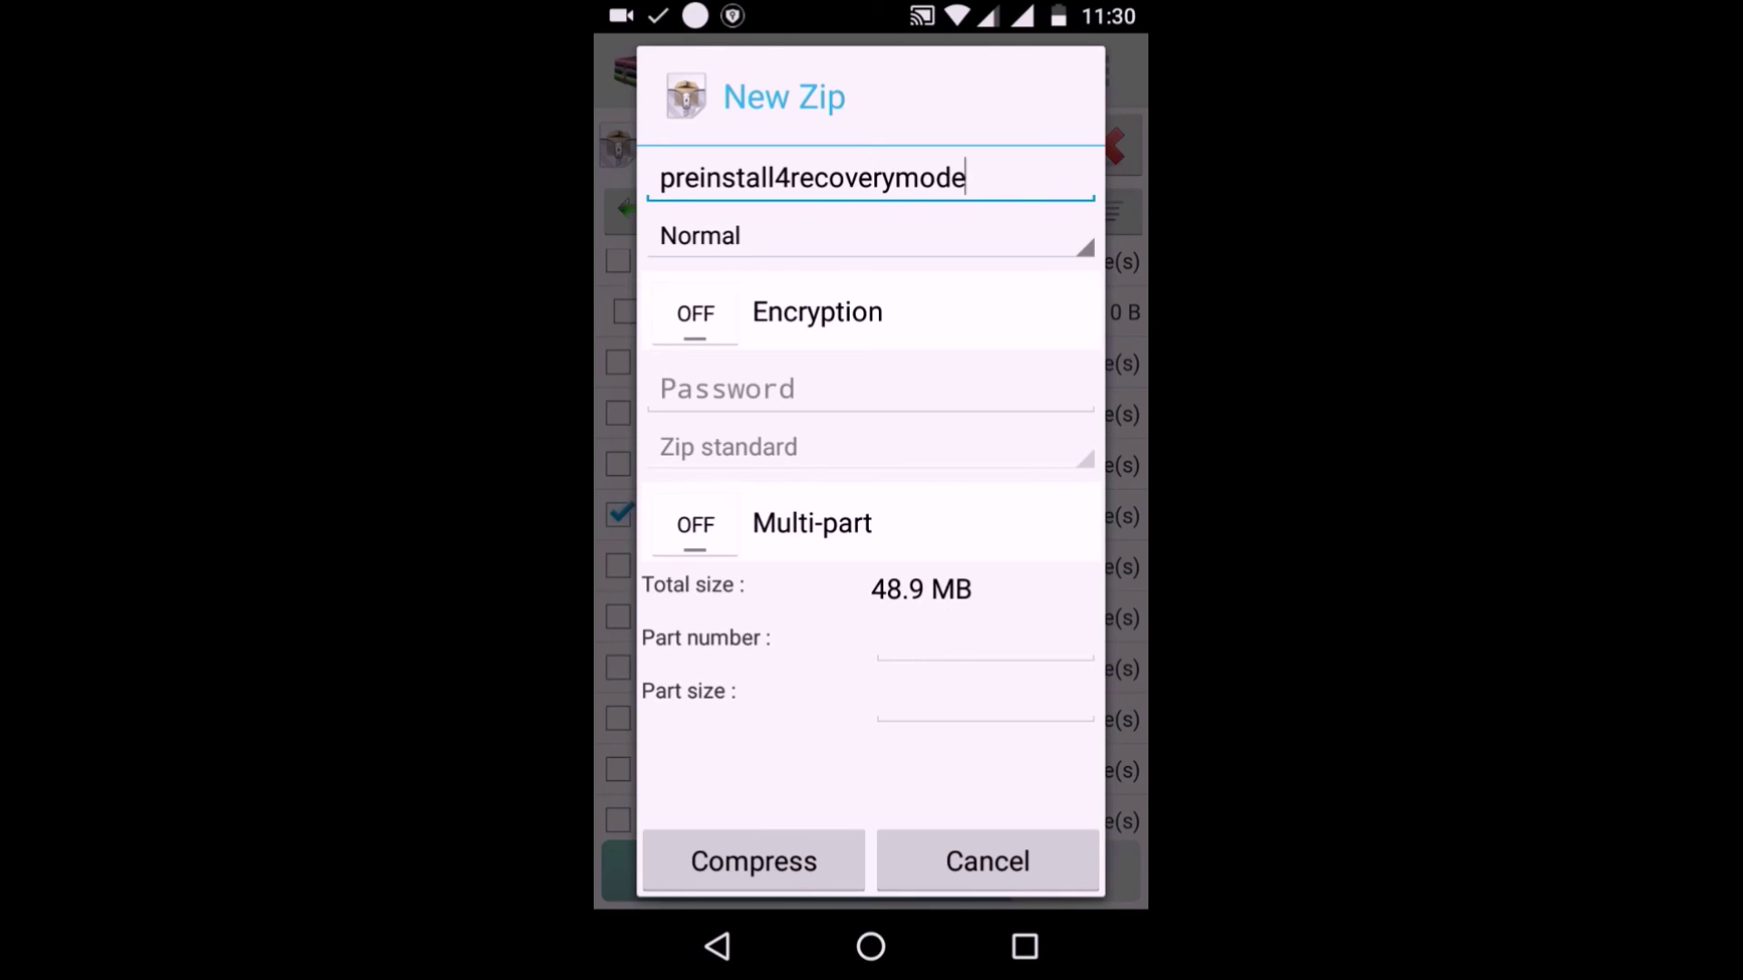
pyautogui.click(752, 861)
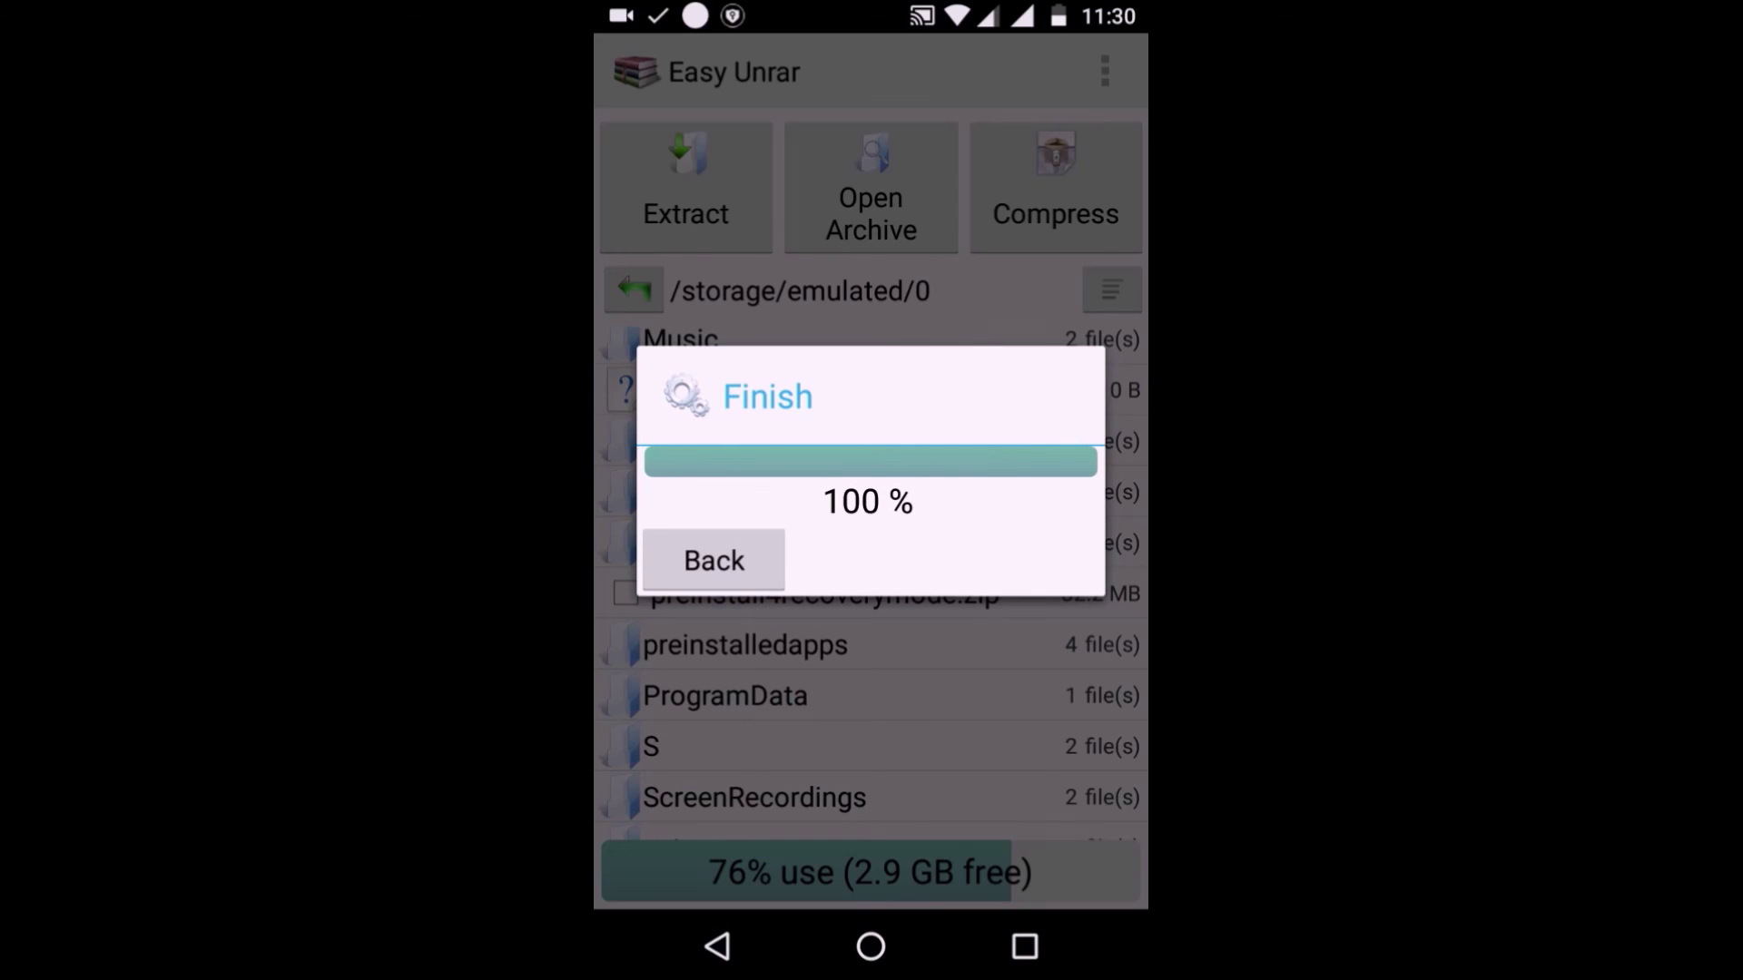
# Step: Close the Finish notice and bring up actions for the 32.2 MB preinstall4recoverymode.zip
pyautogui.press('Escape')
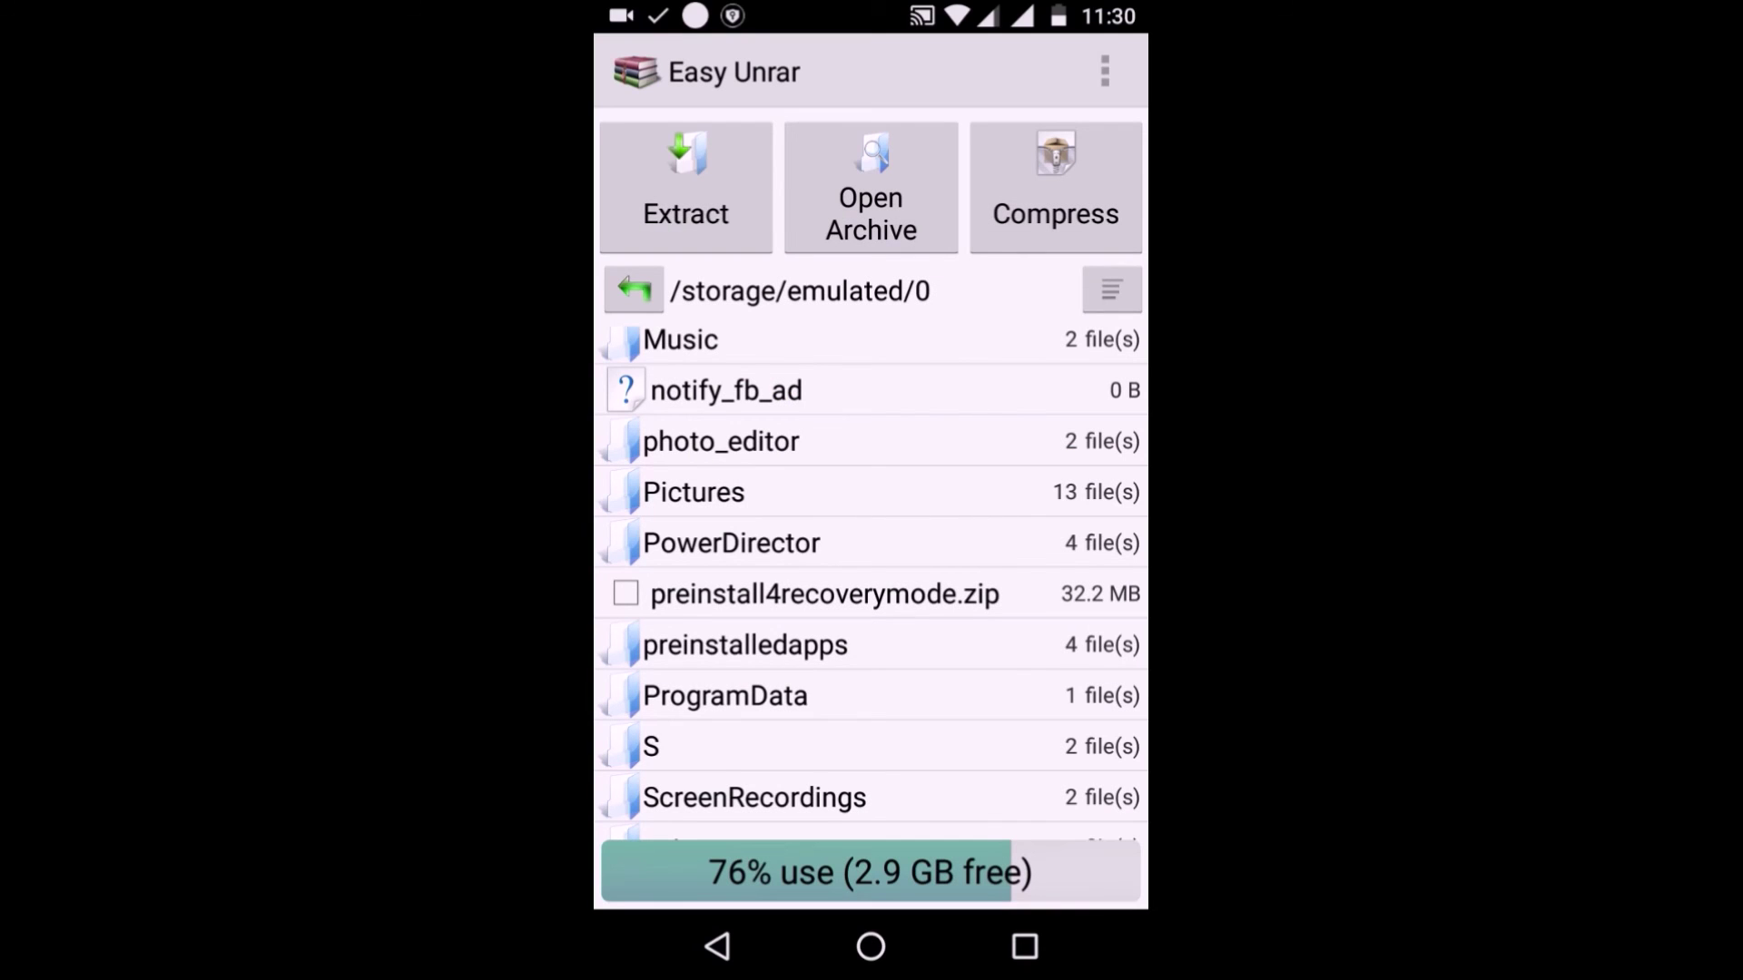
pyautogui.click(972, 593)
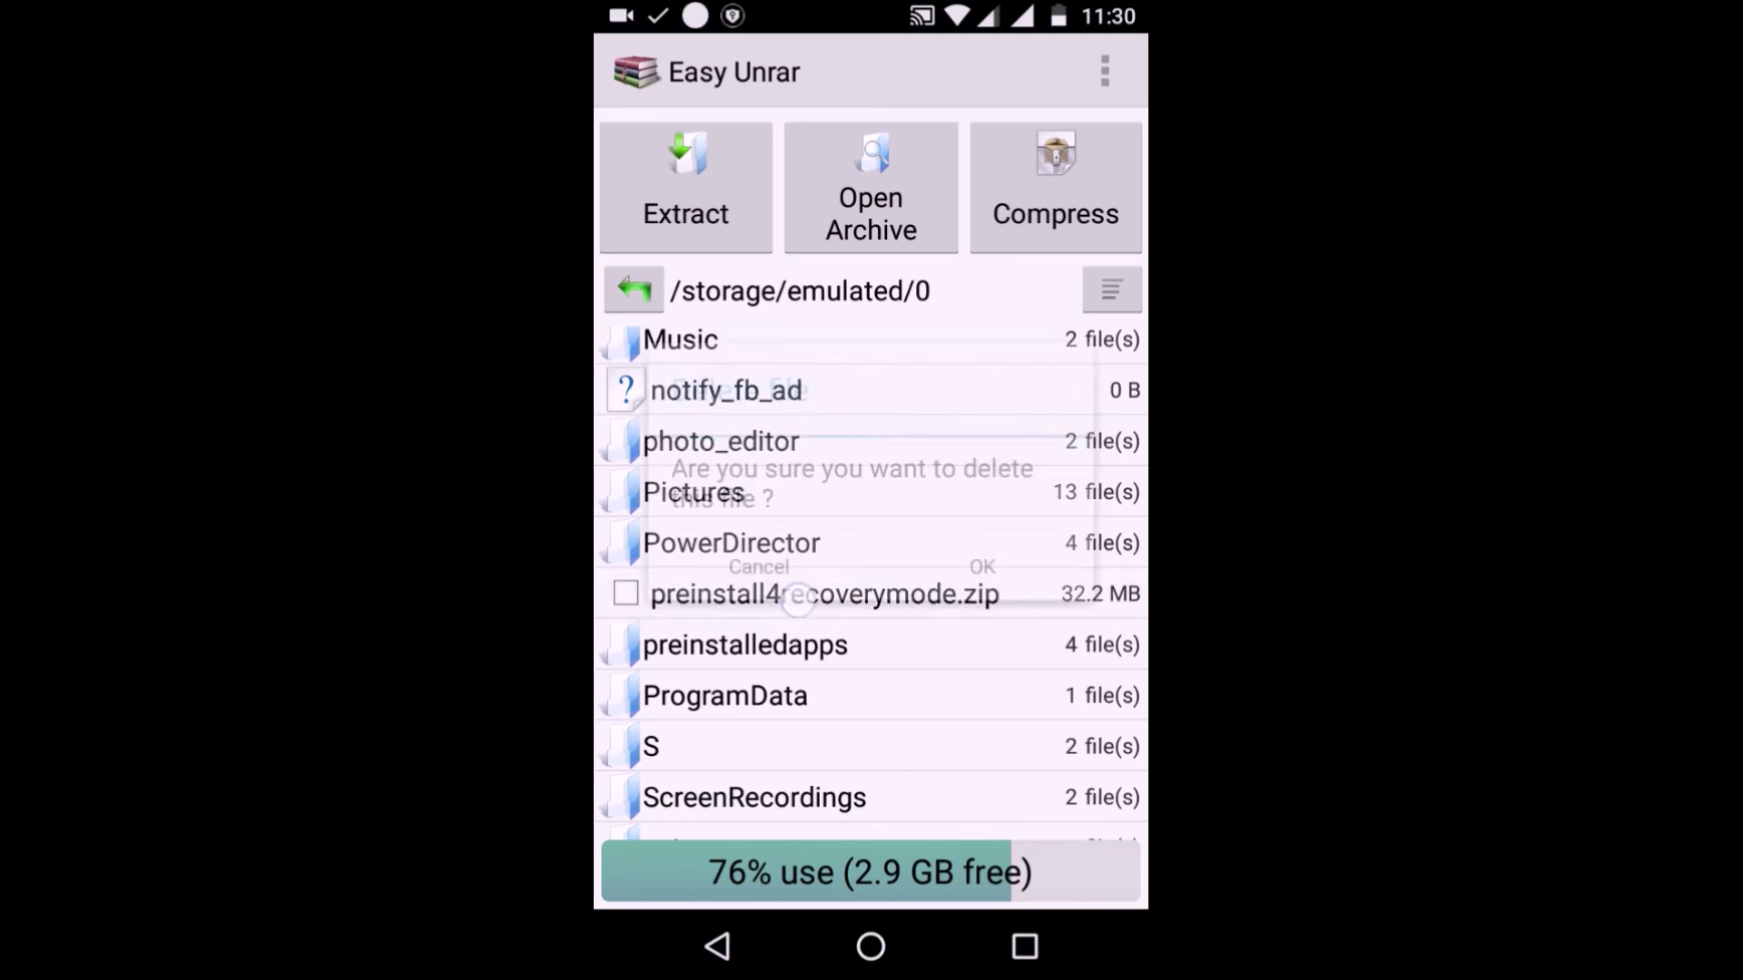
# Step: Cancel deleting preinstall4recoverymode.zip and back out to Easy Unrar's Exit prompt
pyautogui.press('Escape')
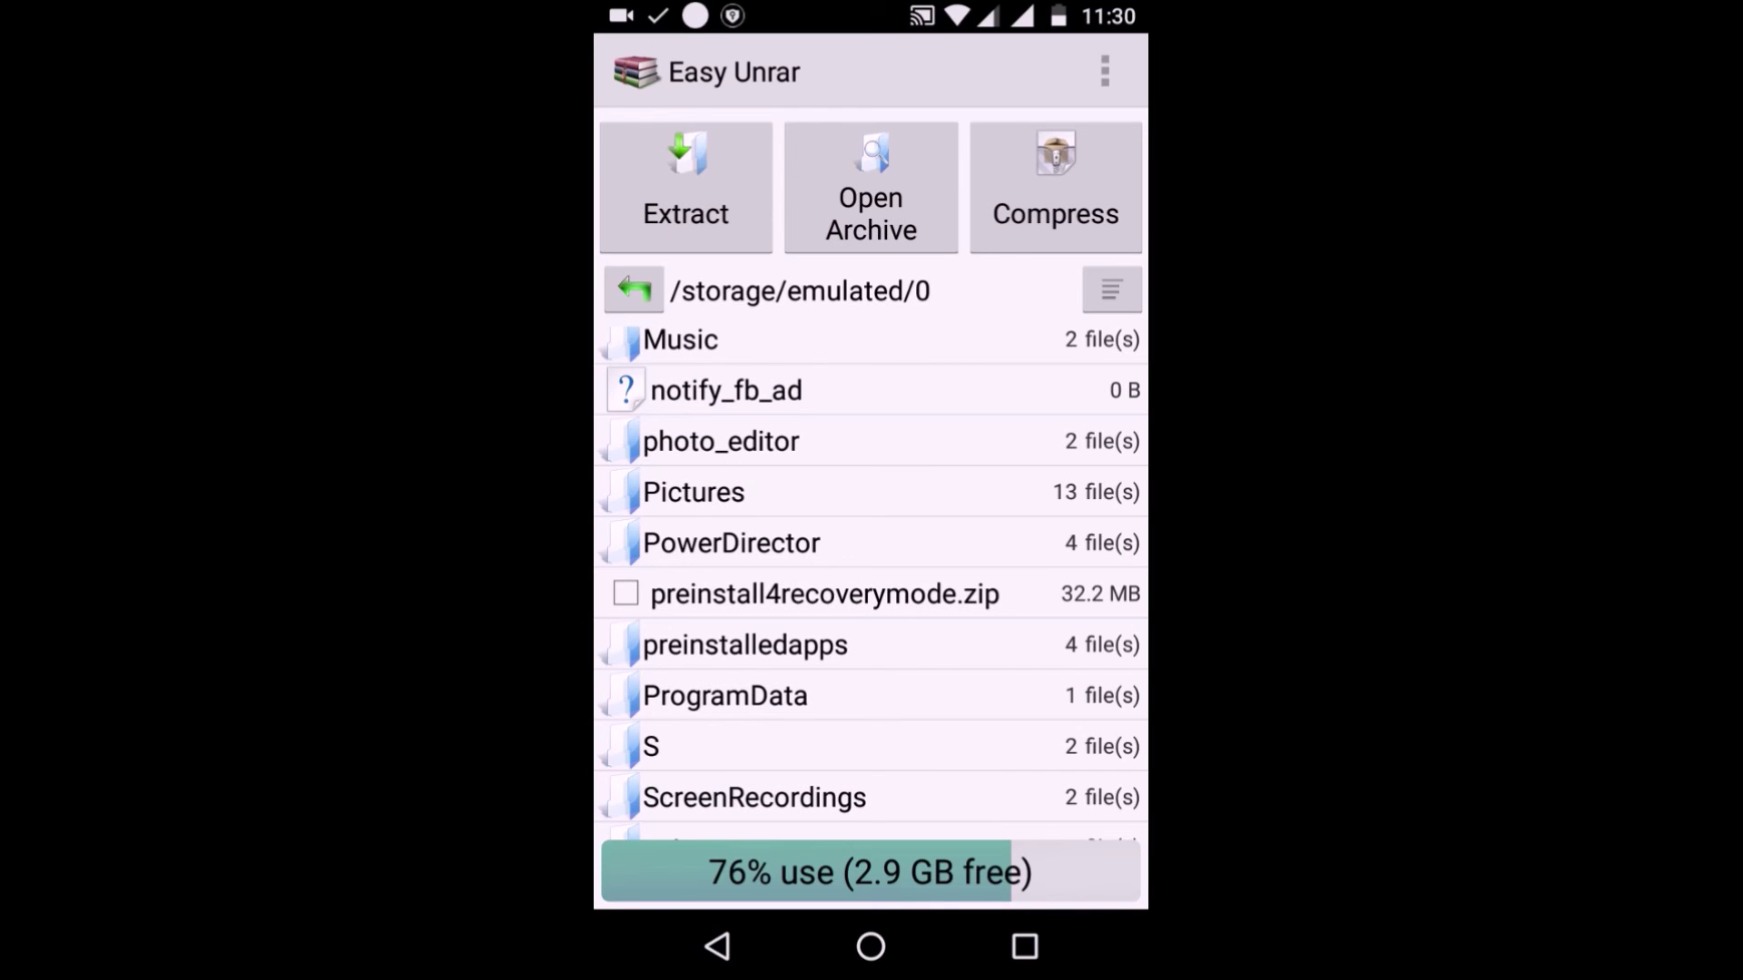
pyautogui.press('Escape')
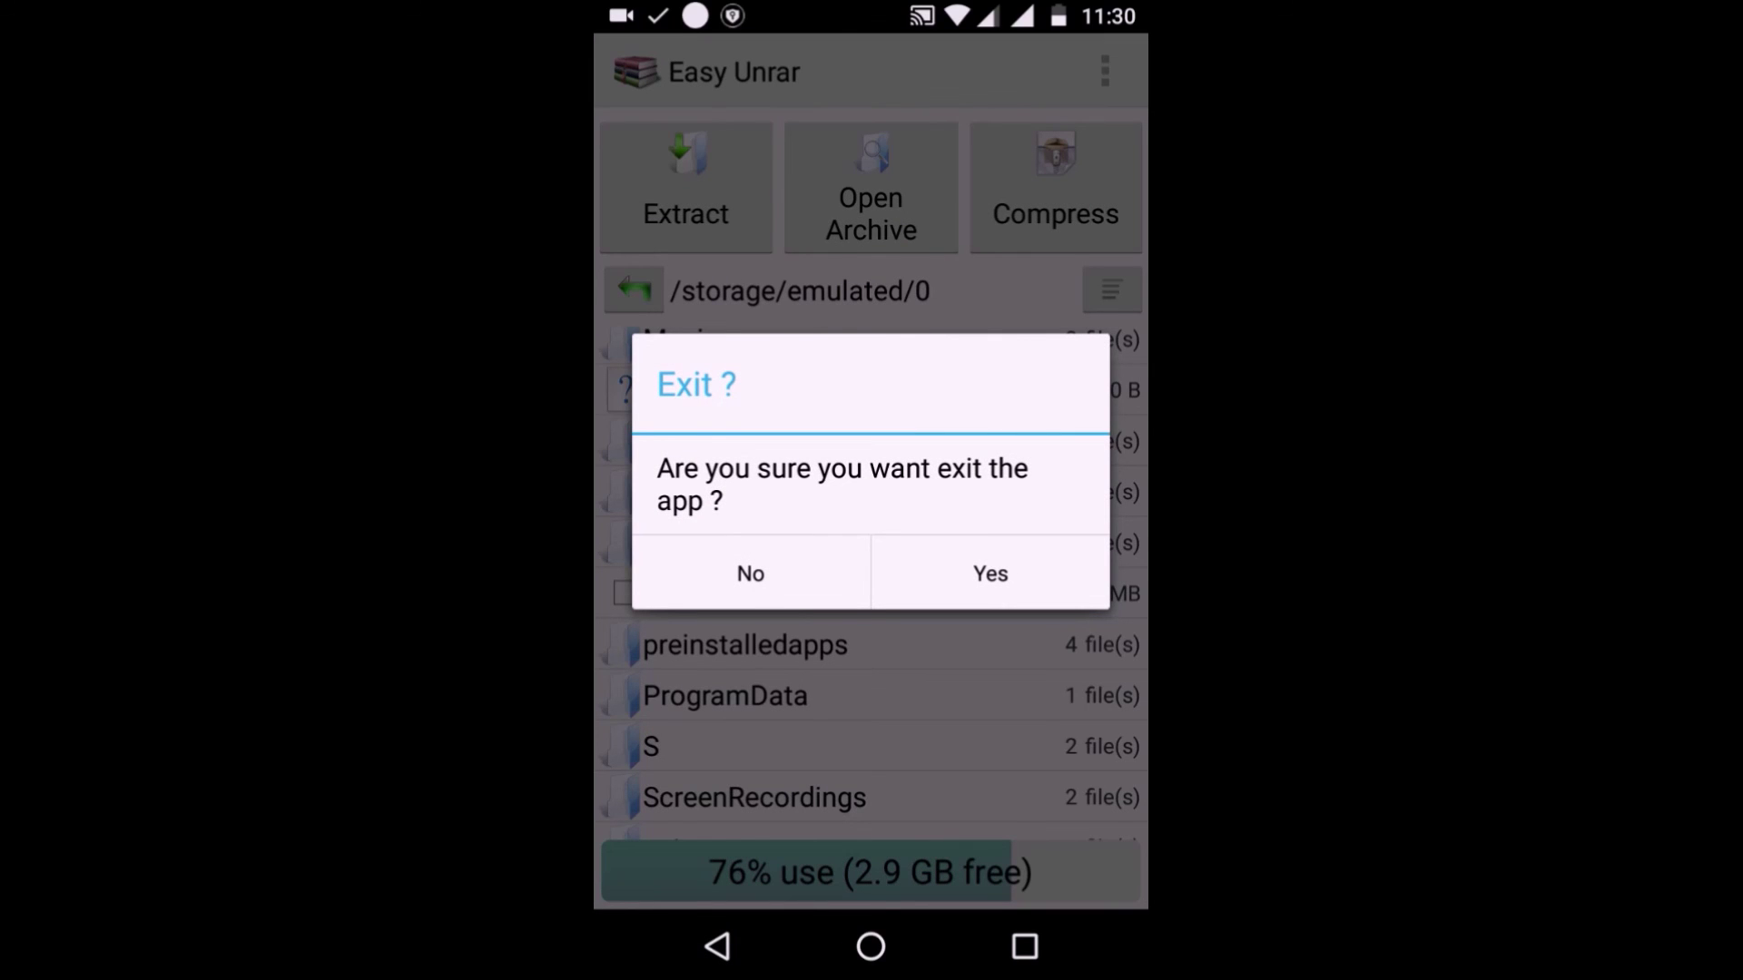